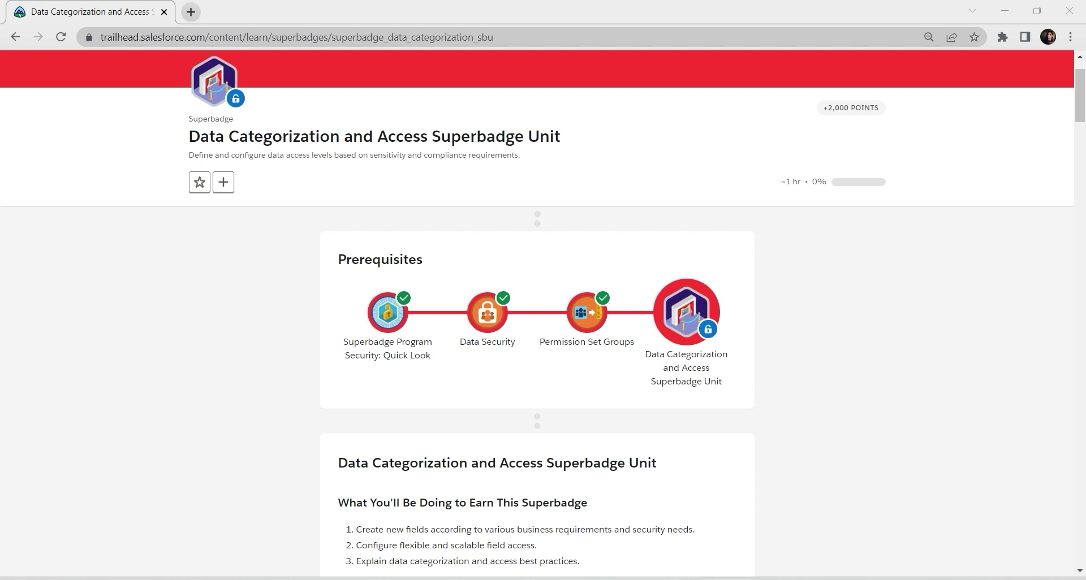
Launch the connected Developer Edition org from the superbadge's challenge section.
{"action": "scroll", "coordinate": [537, 311], "scroll_direction": "down", "scroll_amount": 1}
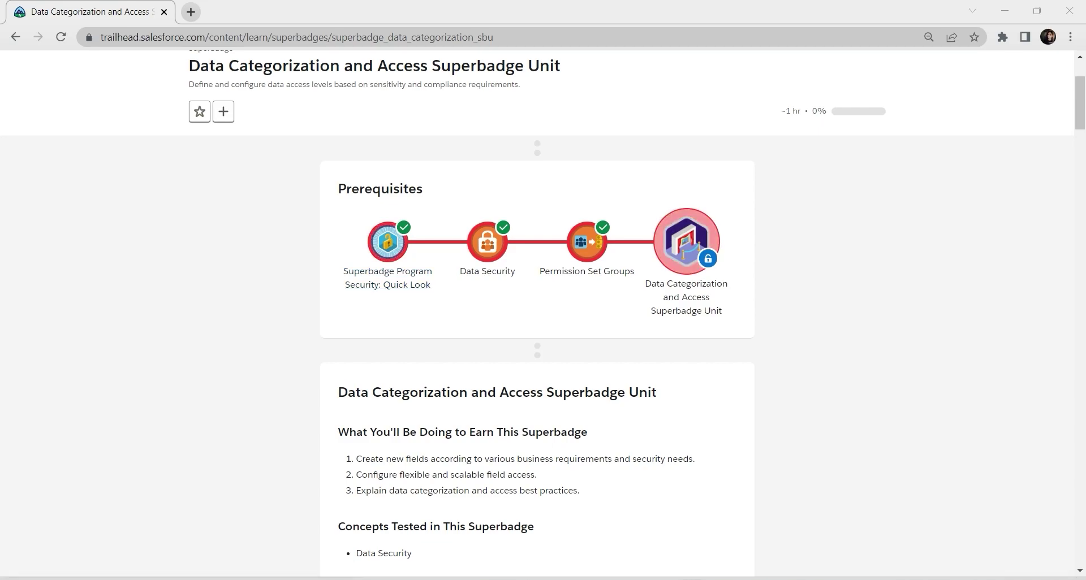
{"action": "scroll", "coordinate": [537, 311], "scroll_direction": "down", "scroll_amount": 20}
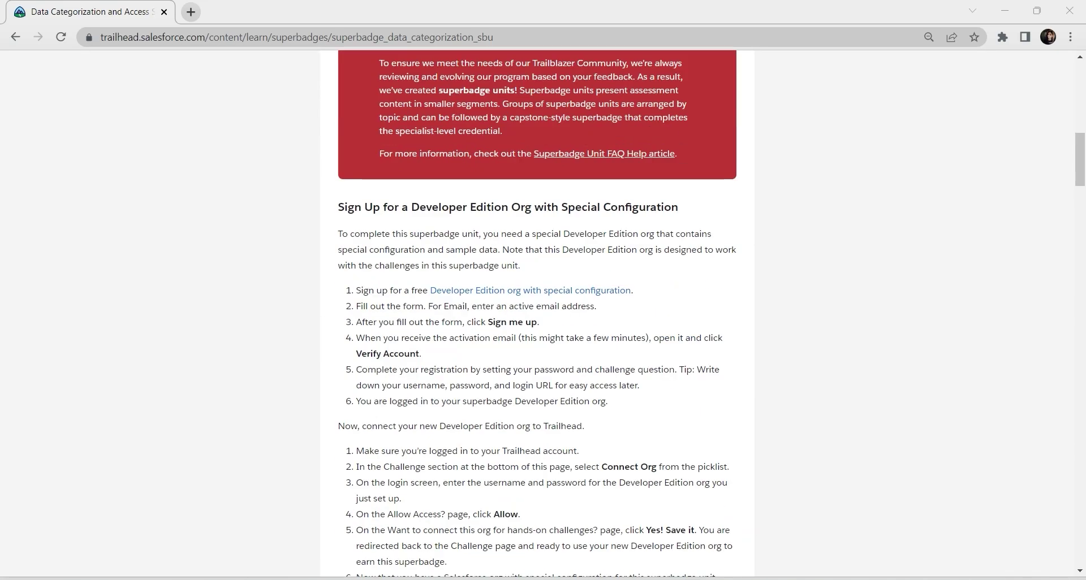
{"action": "scroll", "coordinate": [538, 311], "scroll_direction": "up", "scroll_amount": 12}
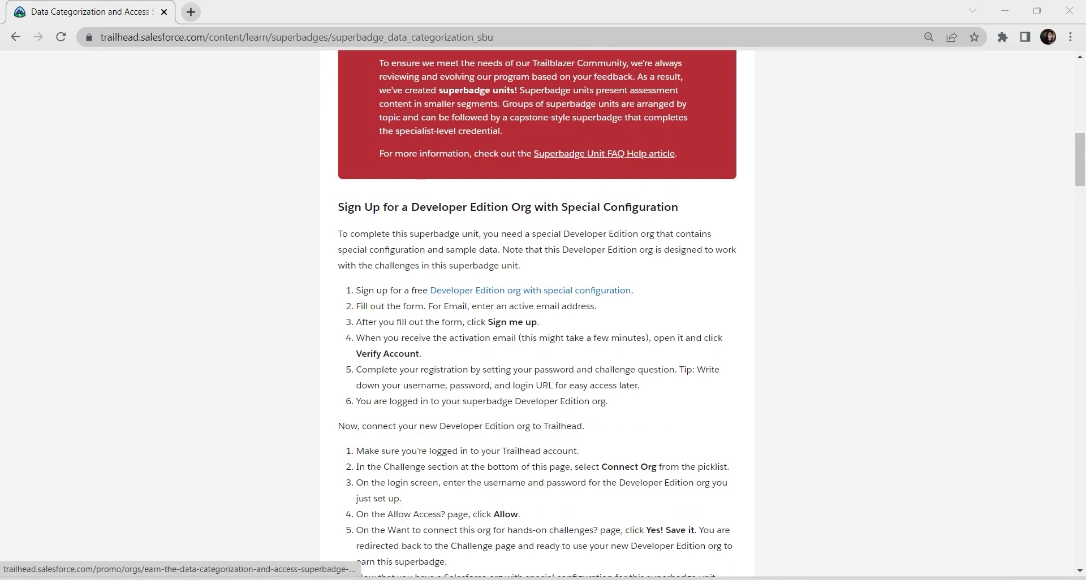
{"action": "scroll", "coordinate": [537, 311], "scroll_direction": "down", "scroll_amount": 17}
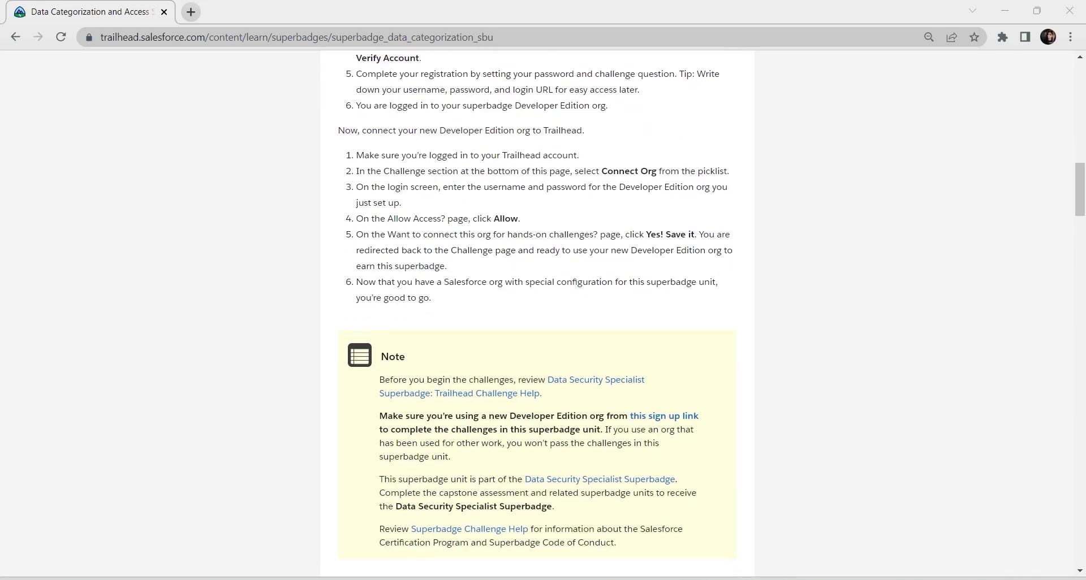
{"action": "scroll", "coordinate": [538, 311], "scroll_direction": "down", "scroll_amount": 20}
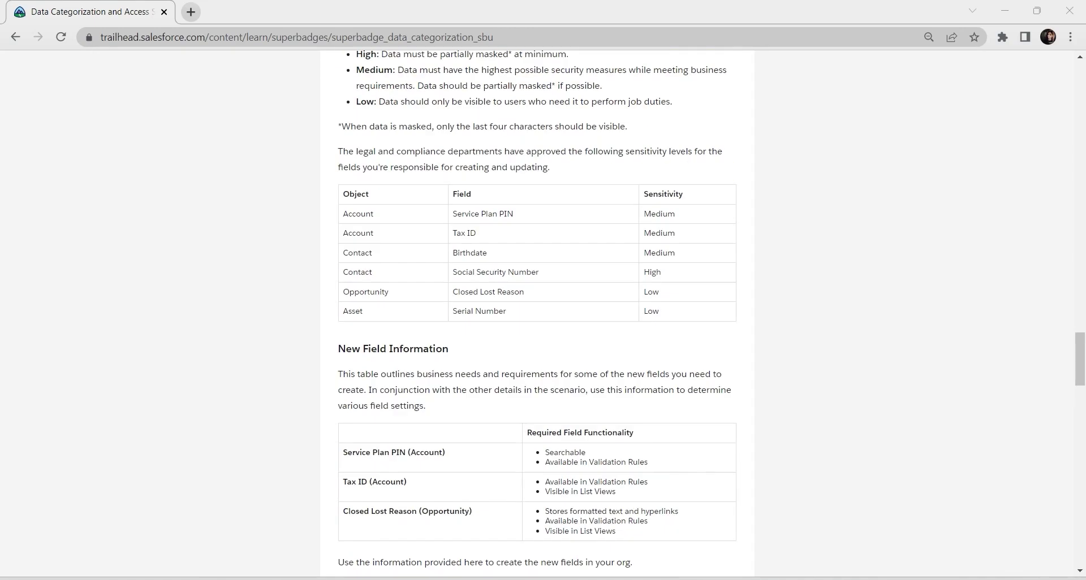
{"action": "scroll", "coordinate": [537, 311], "scroll_direction": "down", "scroll_amount": 7}
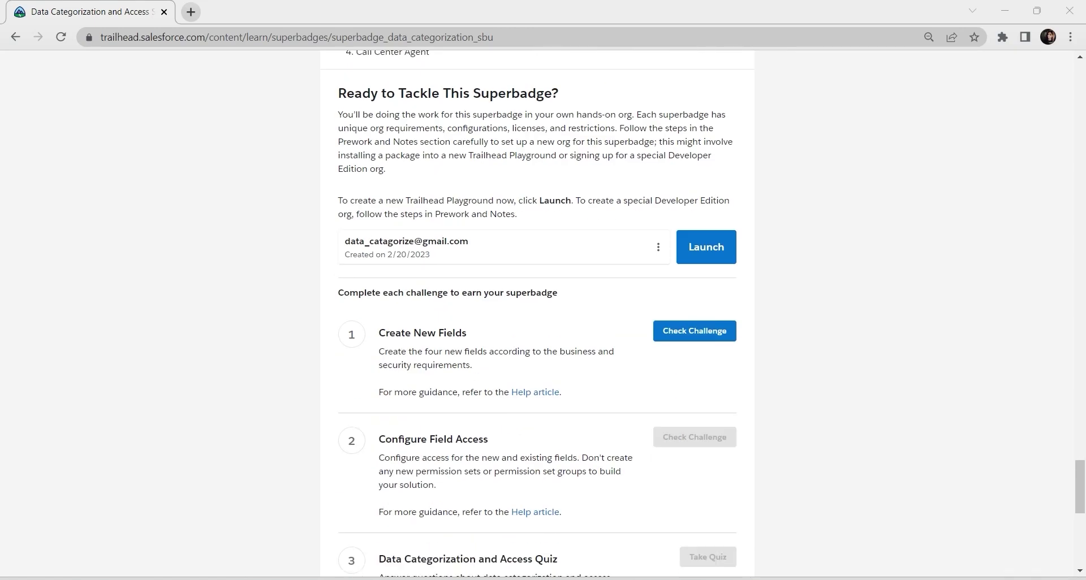
{"action": "left_click", "coordinate": [706, 247]}
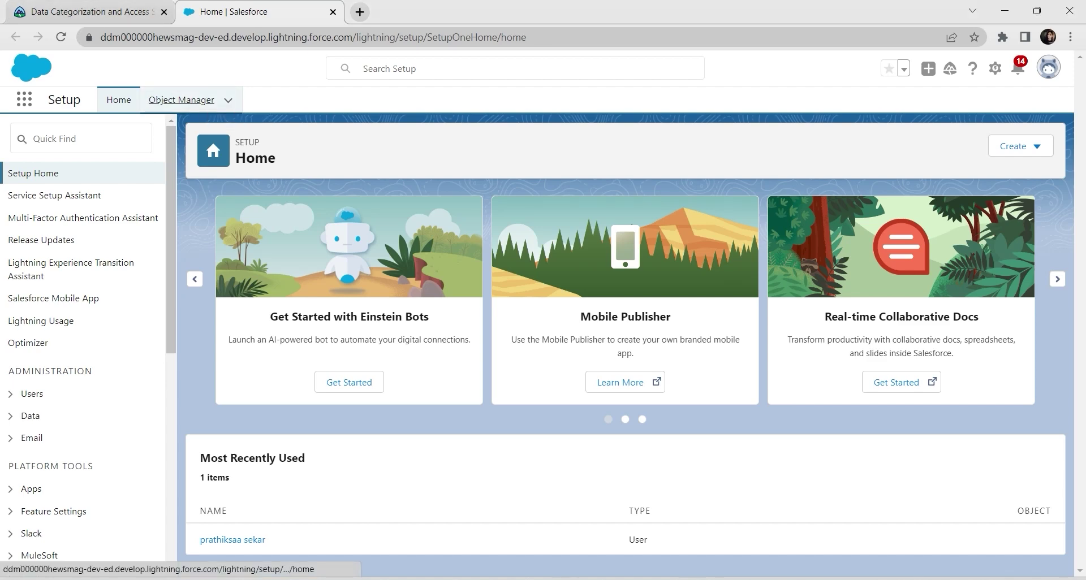
Open the Account object's fields and relationships in Object Manager and start a new custom field.
{"action": "left_click", "coordinate": [181, 101]}
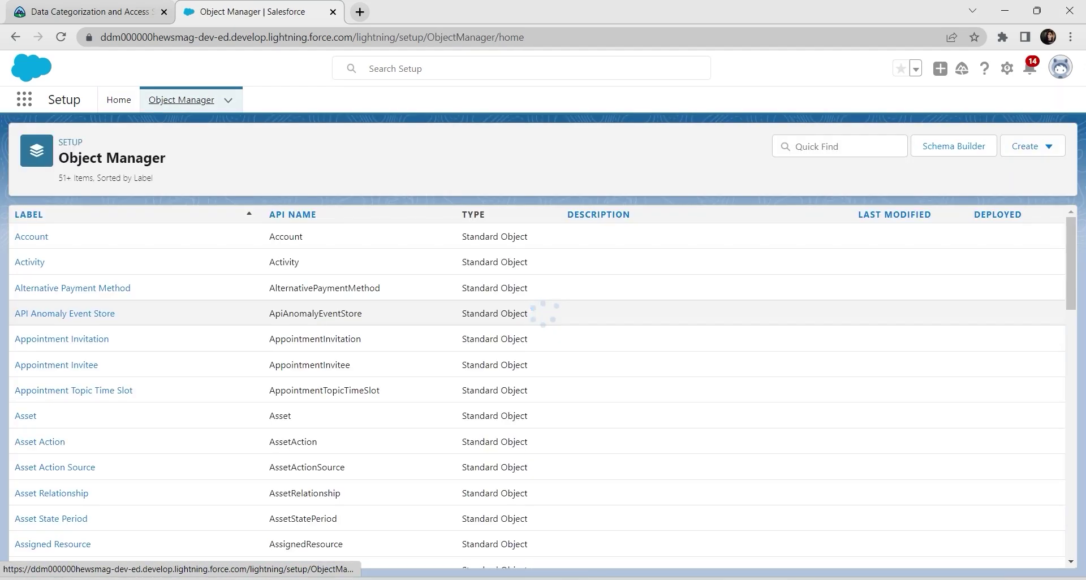
{"action": "left_click", "coordinate": [31, 236]}
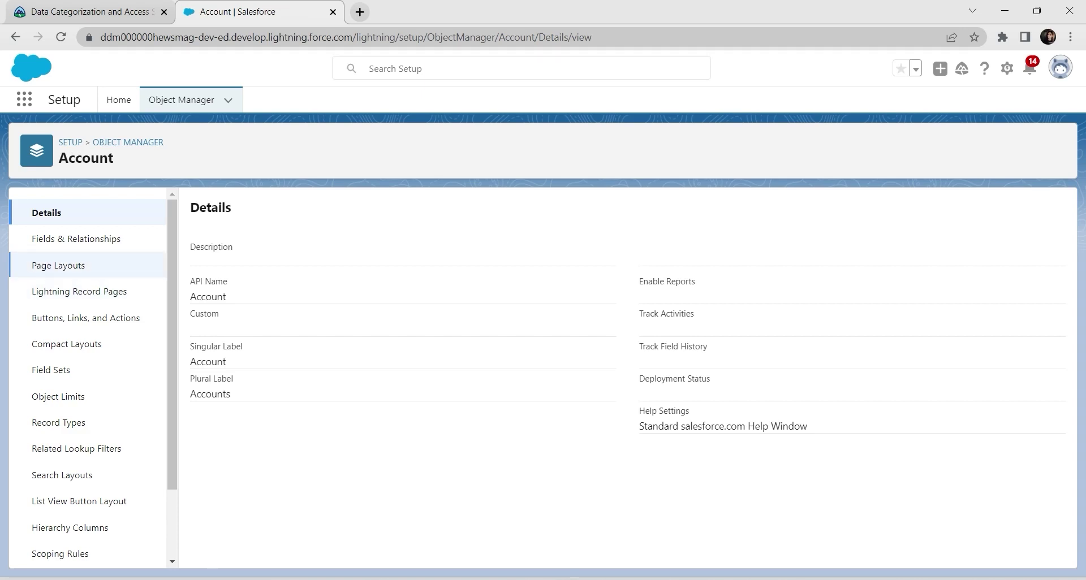
{"action": "left_click", "coordinate": [76, 239]}
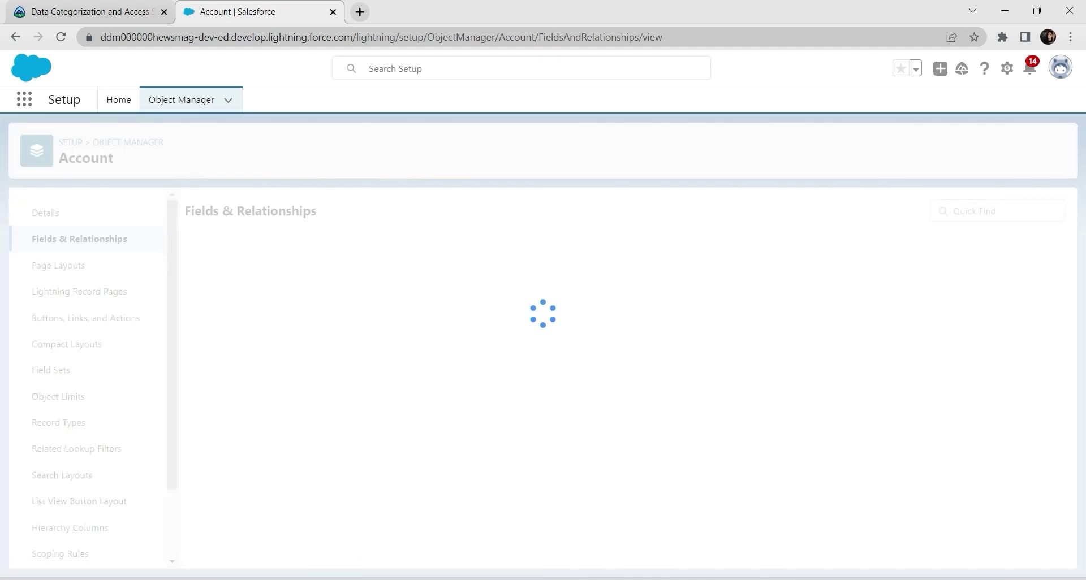
{"action": "left_click", "coordinate": [764, 211]}
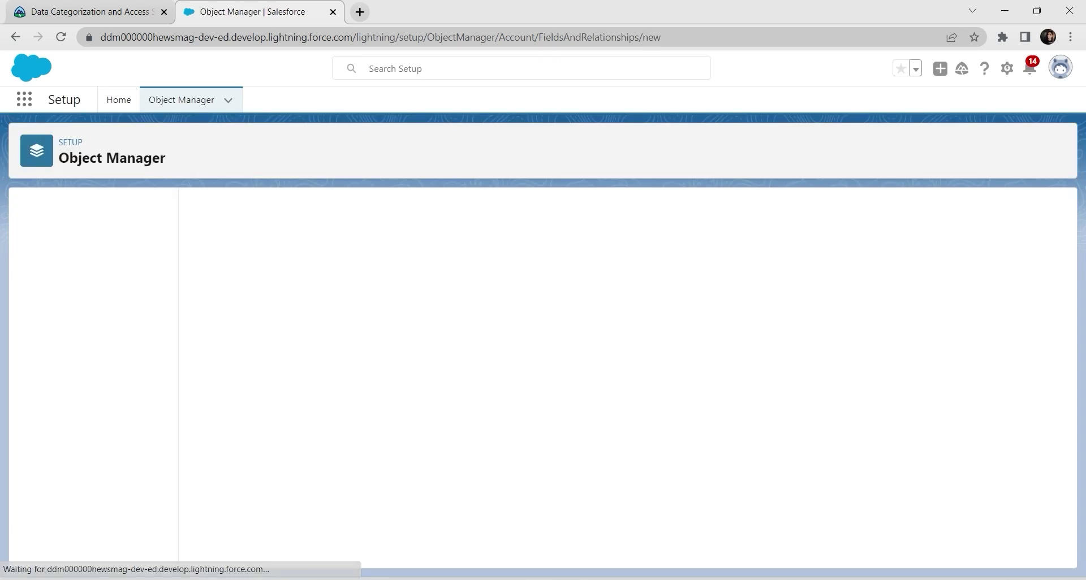
Copy the field label "Service Plan PIN" from the new field table in the Trailhead superbadge instructions.
{"action": "key", "text": "ctrl+Tab"}
{"action": "scroll", "coordinate": [538, 313], "scroll_direction": "up", "scroll_amount": 17}
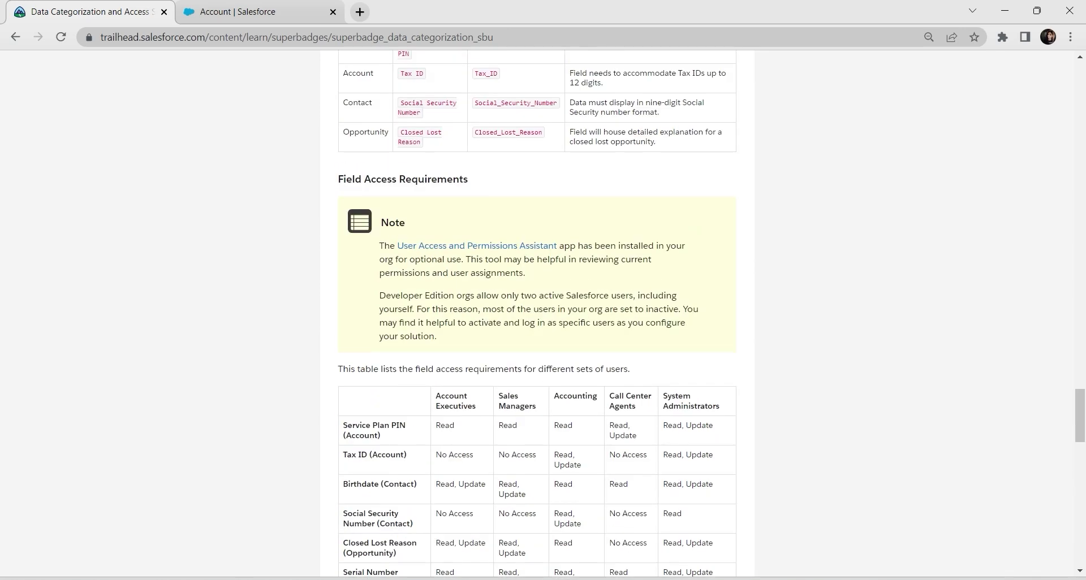
{"action": "scroll", "coordinate": [537, 311], "scroll_direction": "down", "scroll_amount": 4}
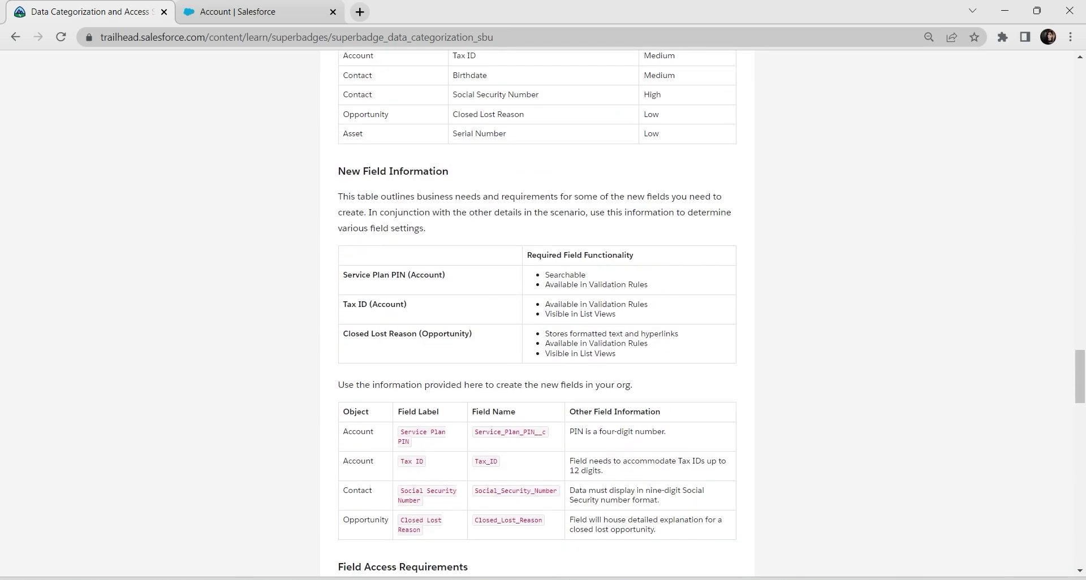
{"action": "left_click_drag", "start_coordinate": [411, 266], "coordinate": [400, 256]}
{"action": "key", "text": "ctrl+c"}
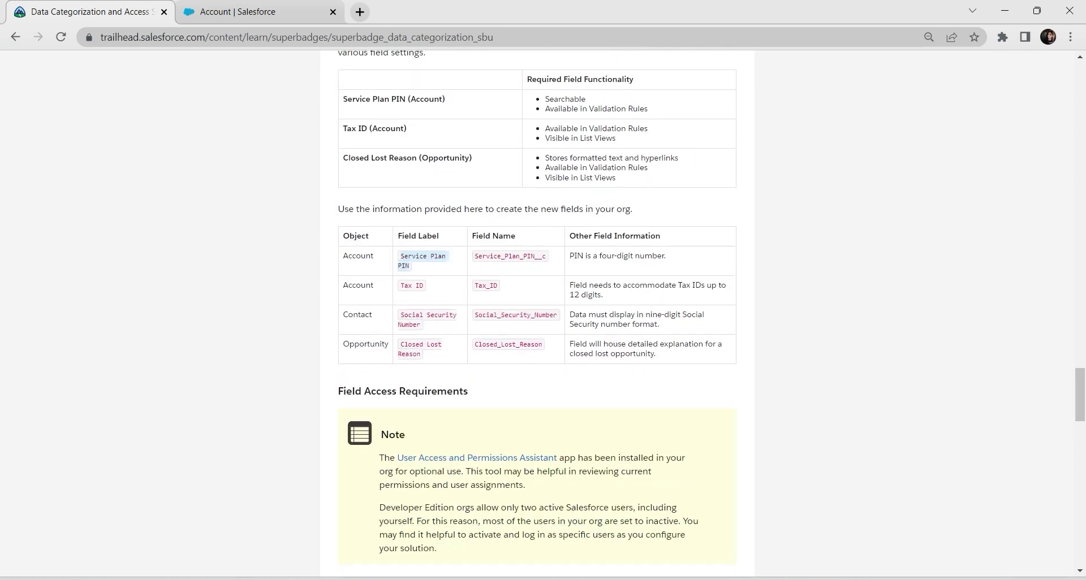
Back in the Salesforce org, choose Number as the new Account field's data type and continue to its details.
{"action": "key", "text": "ctrl+Tab"}
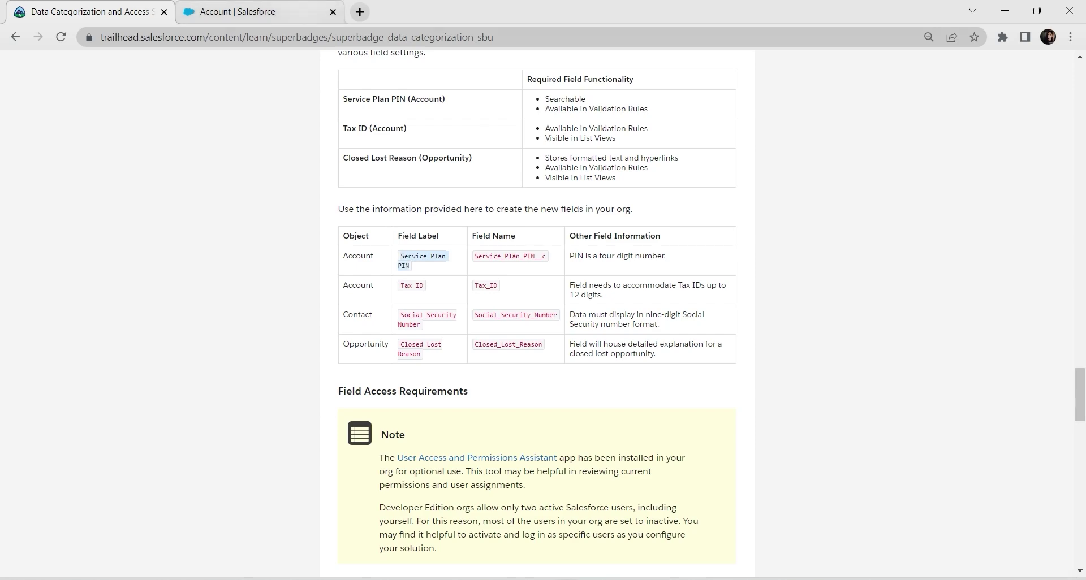
{"action": "scroll", "coordinate": [622, 379], "scroll_direction": "down", "scroll_amount": 5}
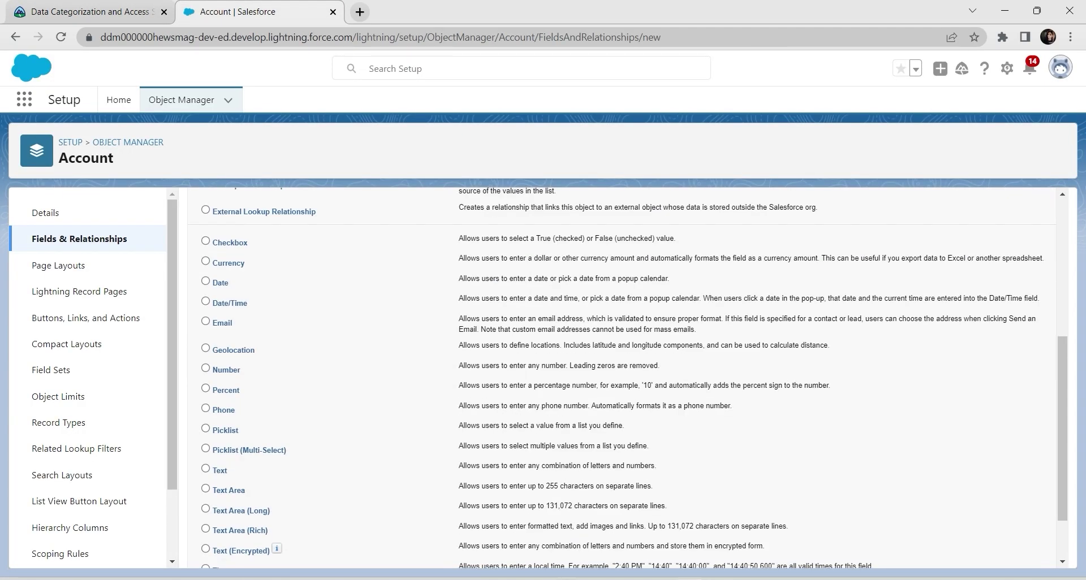
{"action": "scroll", "coordinate": [622, 379], "scroll_direction": "up", "scroll_amount": 1}
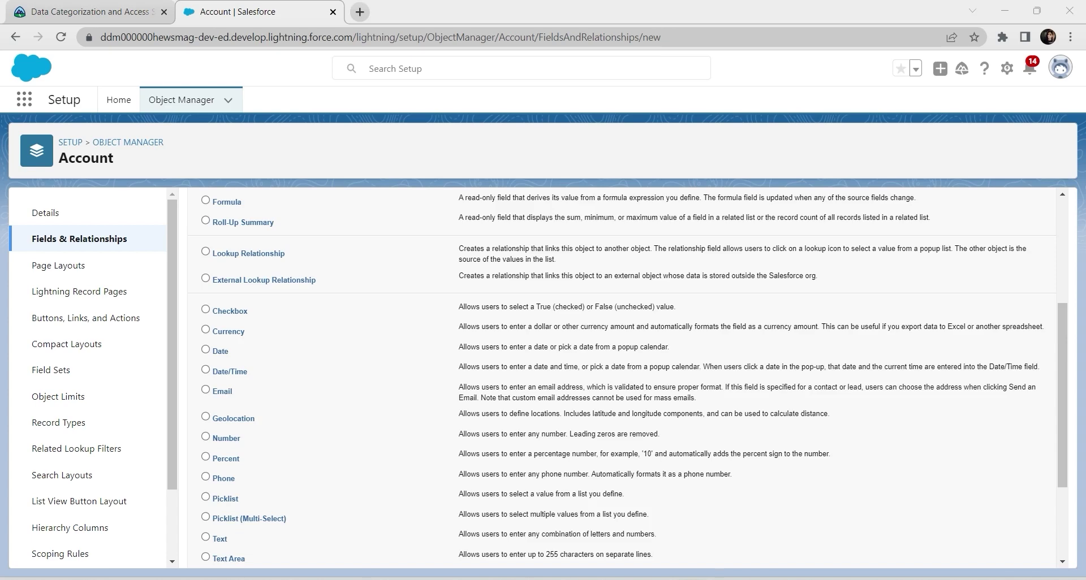
{"action": "left_click", "coordinate": [205, 436]}
{"action": "scroll", "coordinate": [622, 379], "scroll_direction": "down", "scroll_amount": 3}
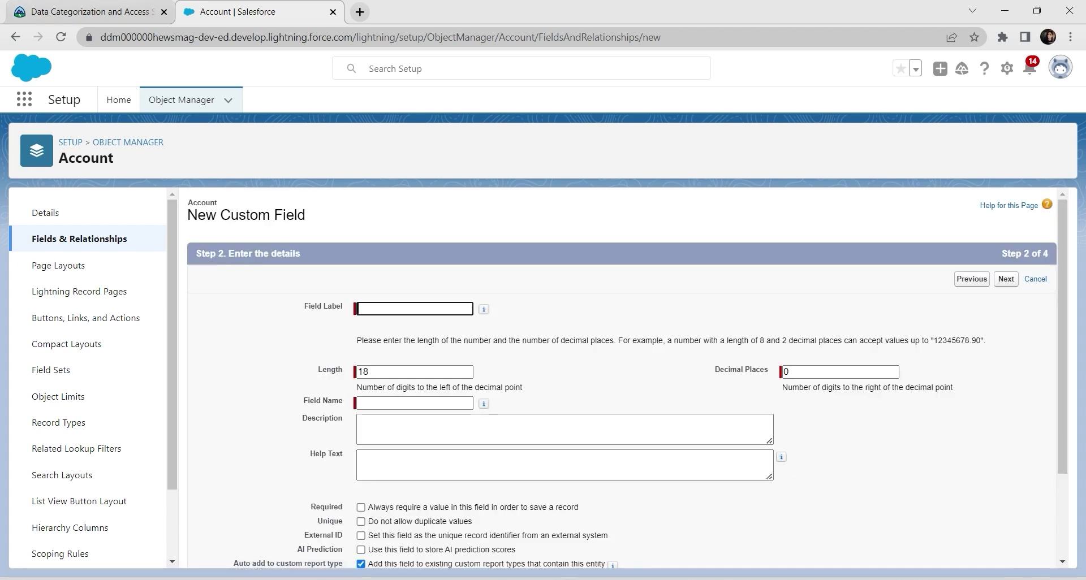
Set the field label to "Service Plan PIN" with field name Service_Plan_PIN, and the length to 4 digits.
{"action": "key", "text": "ctrl+v"}
{"action": "key", "text": "Tab"}
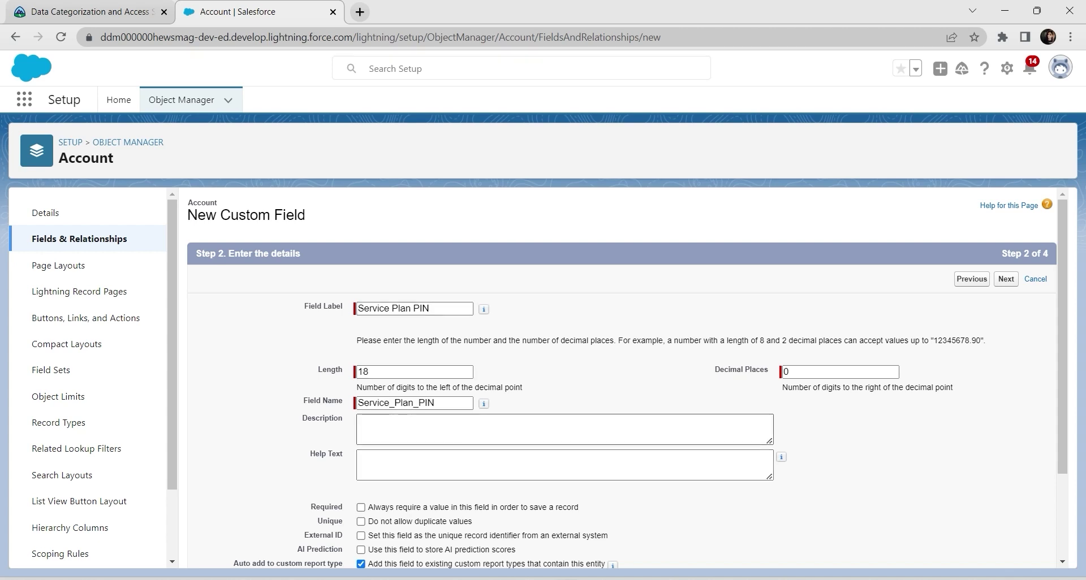
{"action": "left_click", "coordinate": [360, 421]}
{"action": "double_click", "coordinate": [363, 372]}
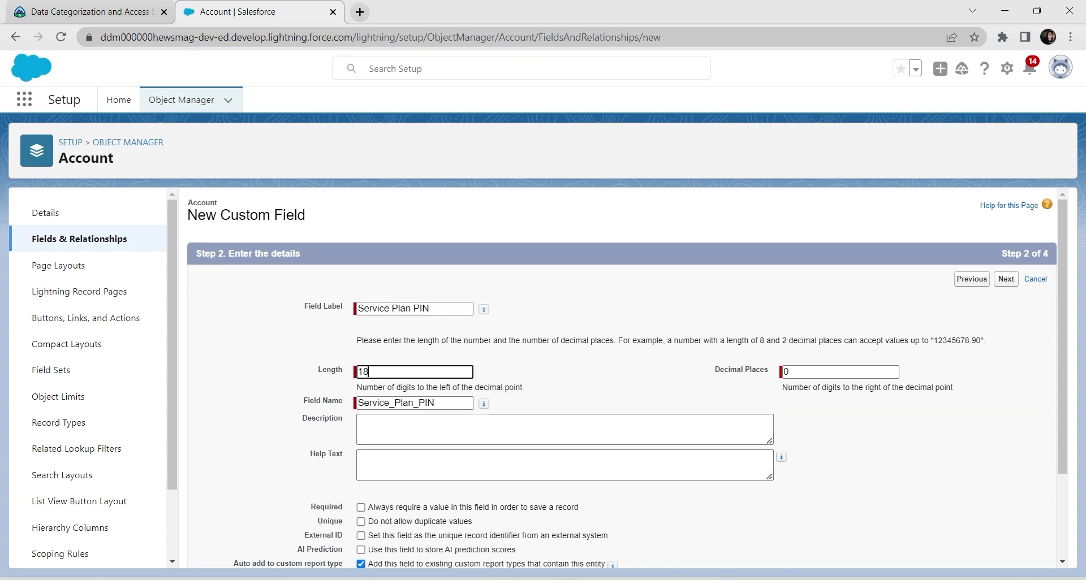
{"action": "key", "text": "BackSpace"}
{"action": "type", "text": "4"}
Copy "PIN is a four-digit number." from the Trailhead table into the field's description and continue to field-level security.
{"action": "left_click", "coordinate": [359, 421]}
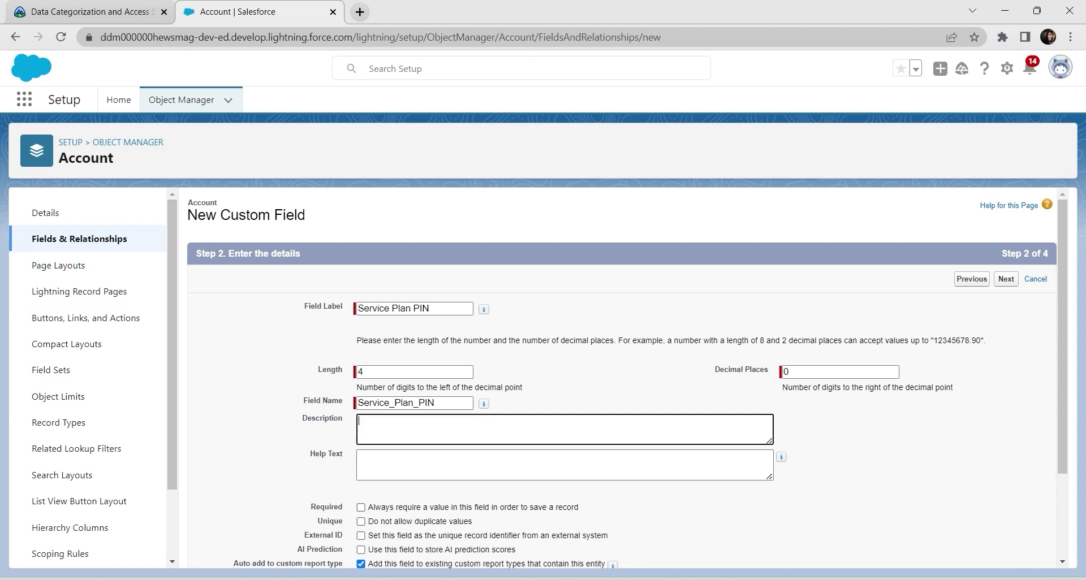
{"action": "left_click", "coordinate": [73, 12]}
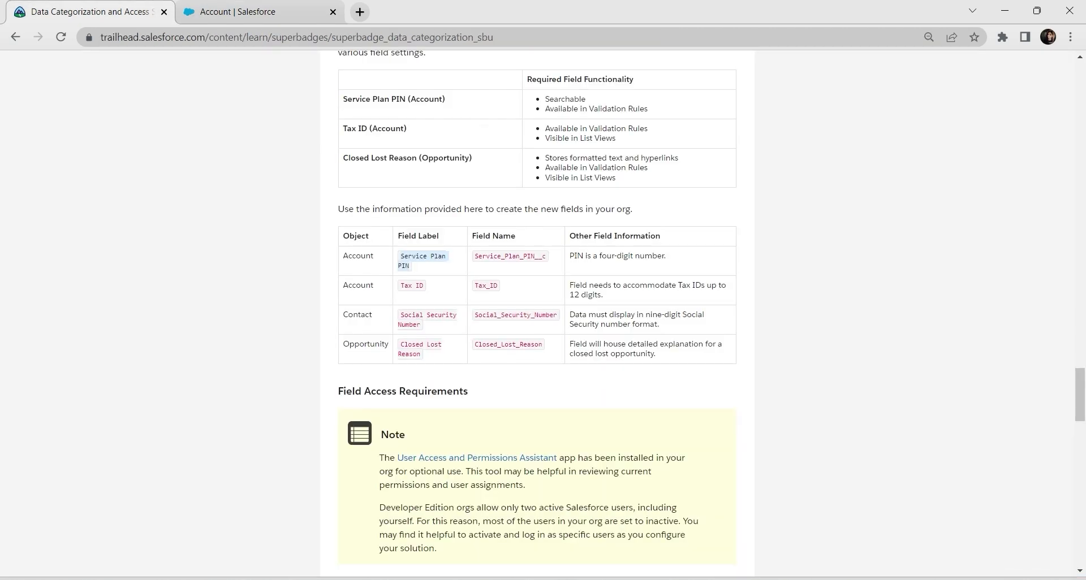
{"action": "left_click_drag", "start_coordinate": [667, 256], "coordinate": [568, 255]}
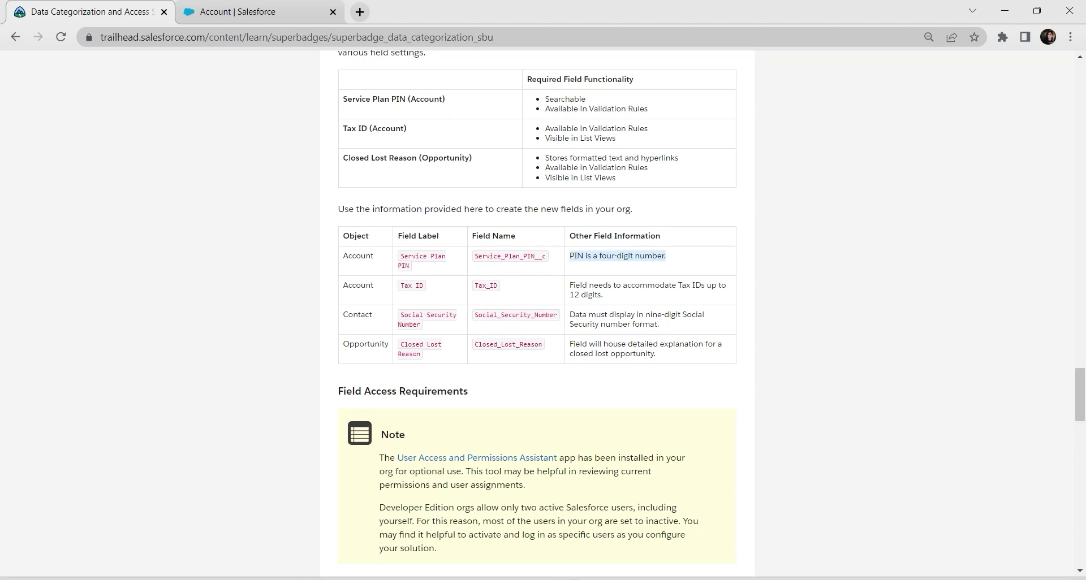
{"action": "key", "text": "ctrl+c"}
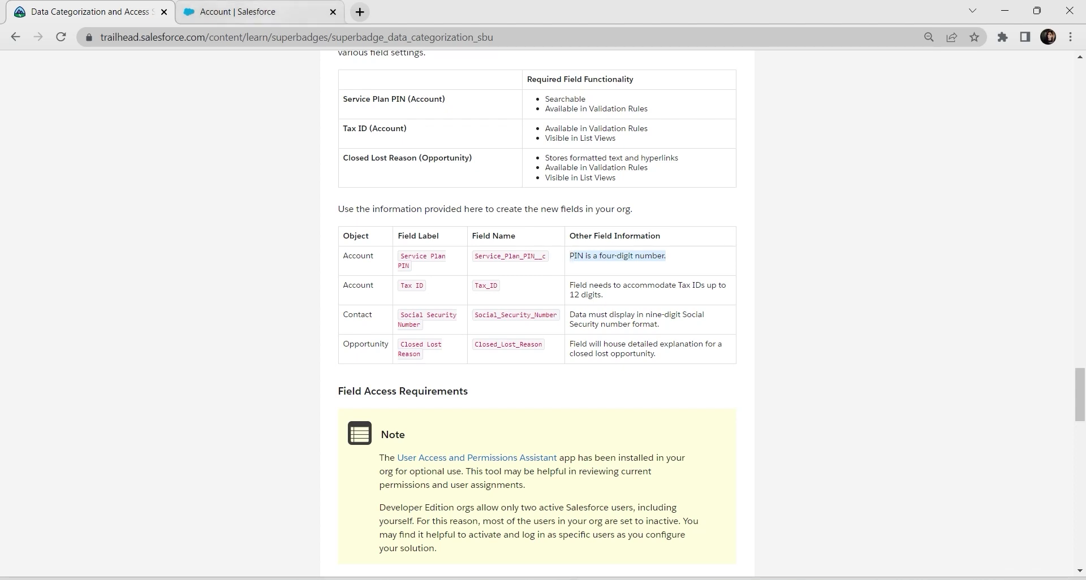
{"action": "key", "text": "ctrl+Tab"}
{"action": "key", "text": "ctrl+v"}
{"action": "scroll", "coordinate": [622, 379], "scroll_direction": "down", "scroll_amount": 2}
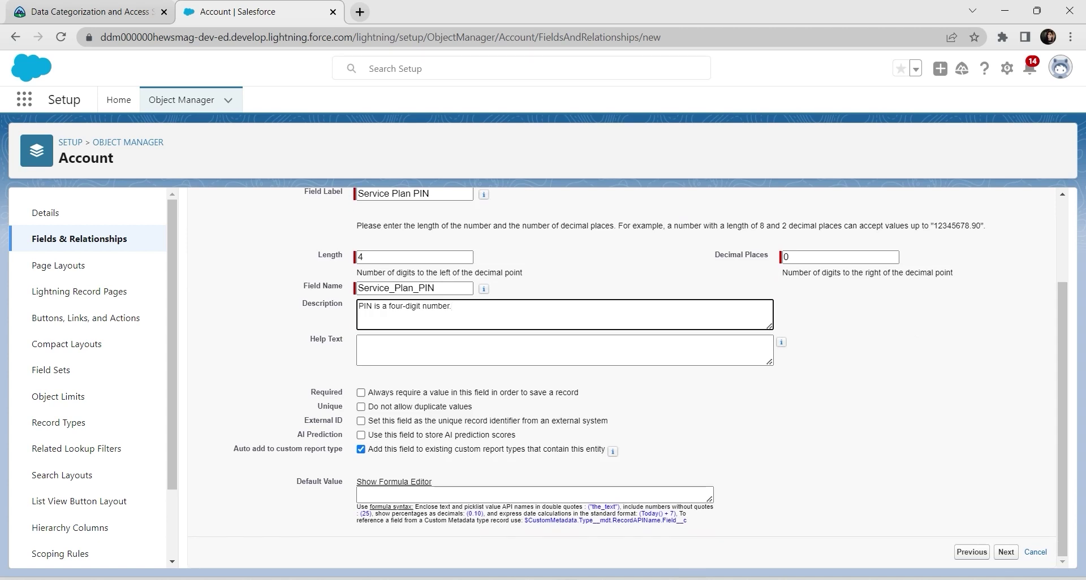
{"action": "key", "text": "alt+Tab"}
{"action": "left_click", "coordinate": [1005, 552]}
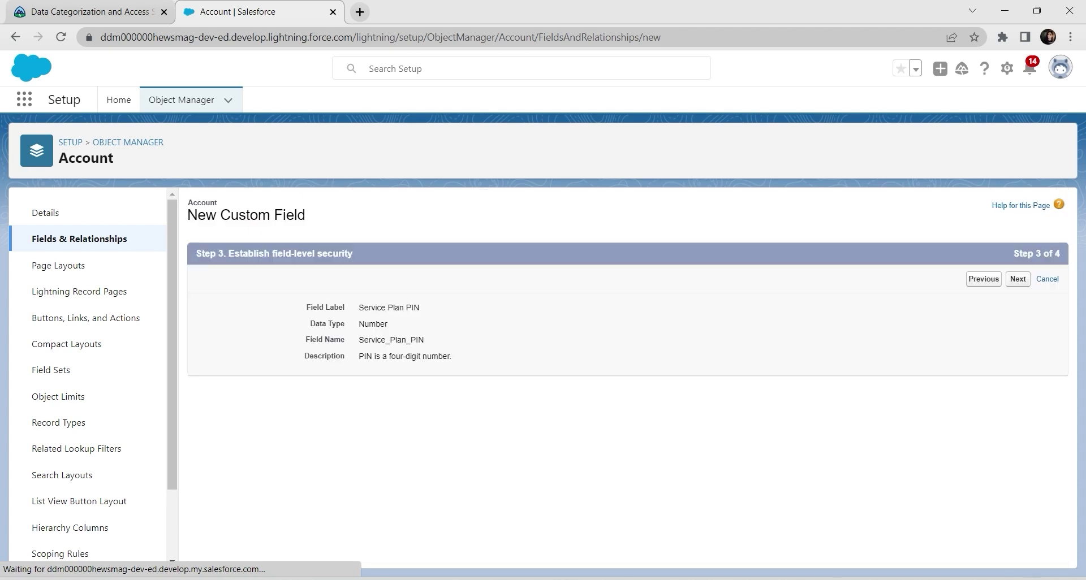
Make the Service Plan PIN field visible only to the System Administrator profile and save it on all Account page layouts.
{"action": "scroll", "coordinate": [623, 376], "scroll_direction": "down", "scroll_amount": 1}
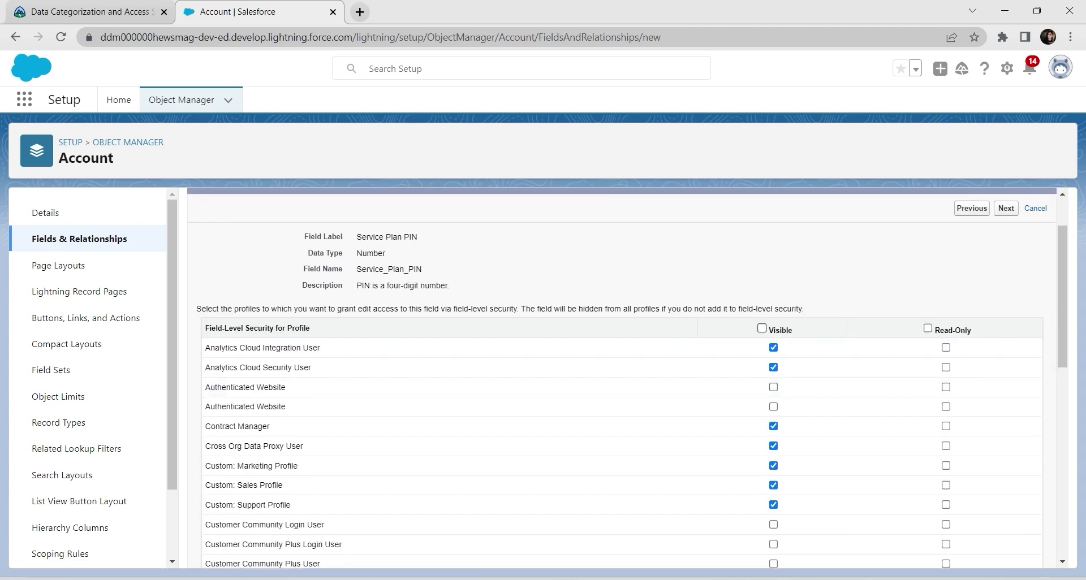
{"action": "left_click", "coordinate": [761, 328]}
{"action": "left_click", "coordinate": [762, 328]}
{"action": "scroll", "coordinate": [762, 340], "scroll_direction": "down", "scroll_amount": 9}
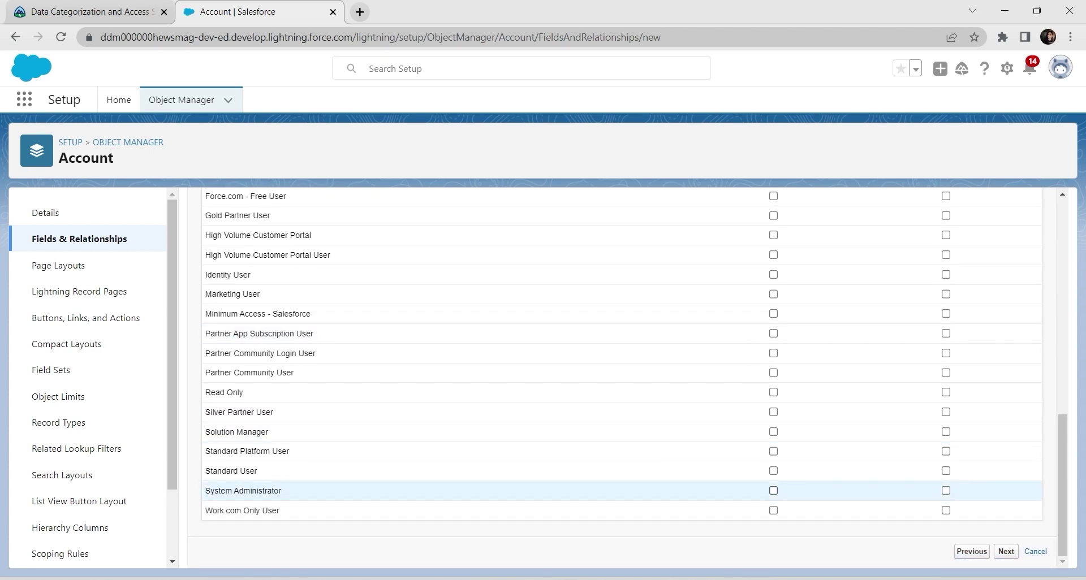
{"action": "left_click", "coordinate": [774, 490]}
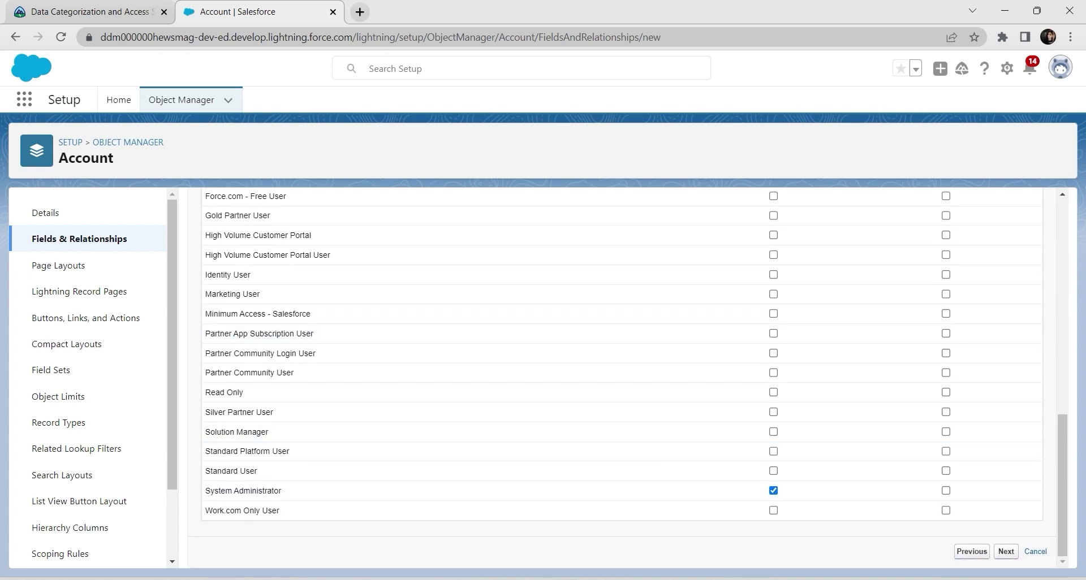
{"action": "left_click", "coordinate": [1006, 551]}
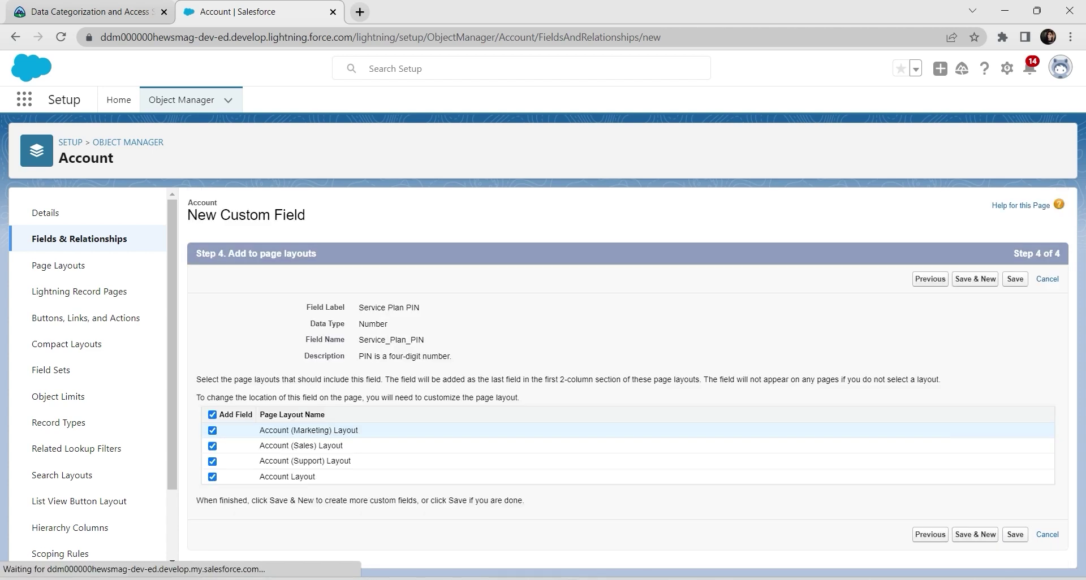
{"action": "left_click", "coordinate": [1015, 534]}
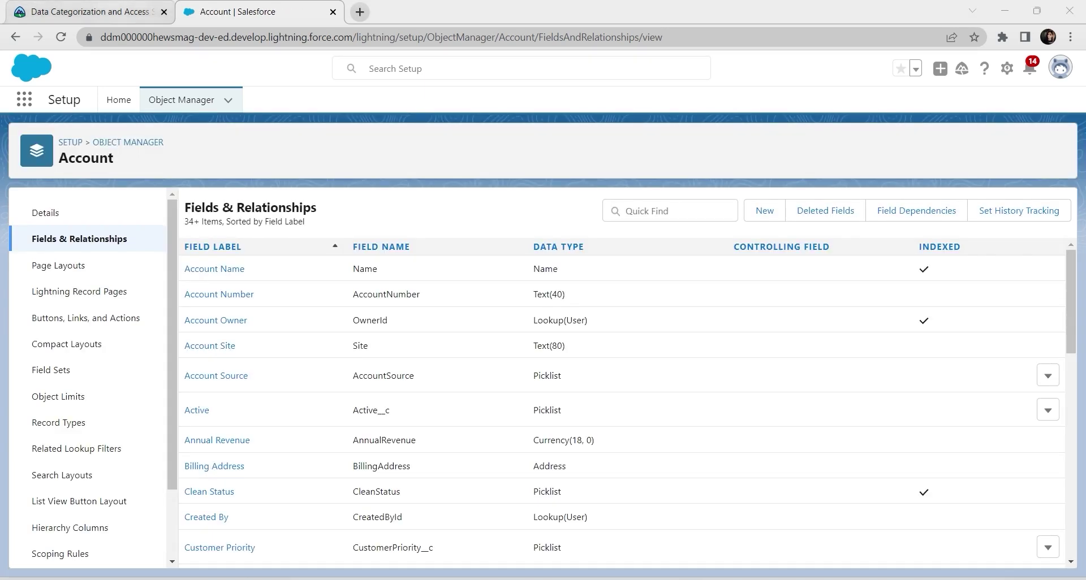
Copy the field label "Tax ID" from the Trailhead table and start another new custom field on Account.
{"action": "left_click", "coordinate": [91, 12]}
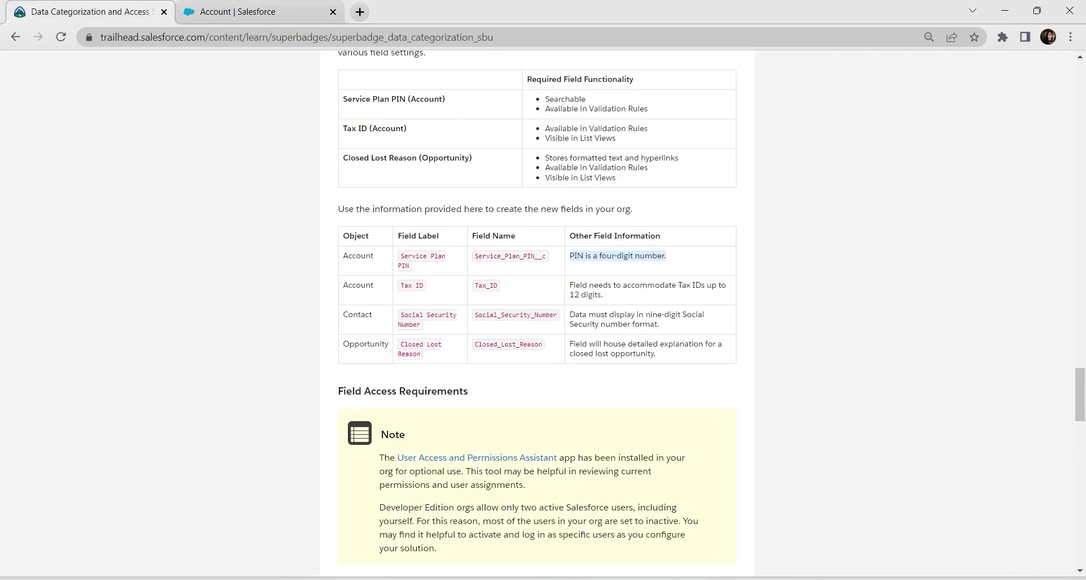
{"action": "left_click_drag", "start_coordinate": [424, 286], "coordinate": [404, 285]}
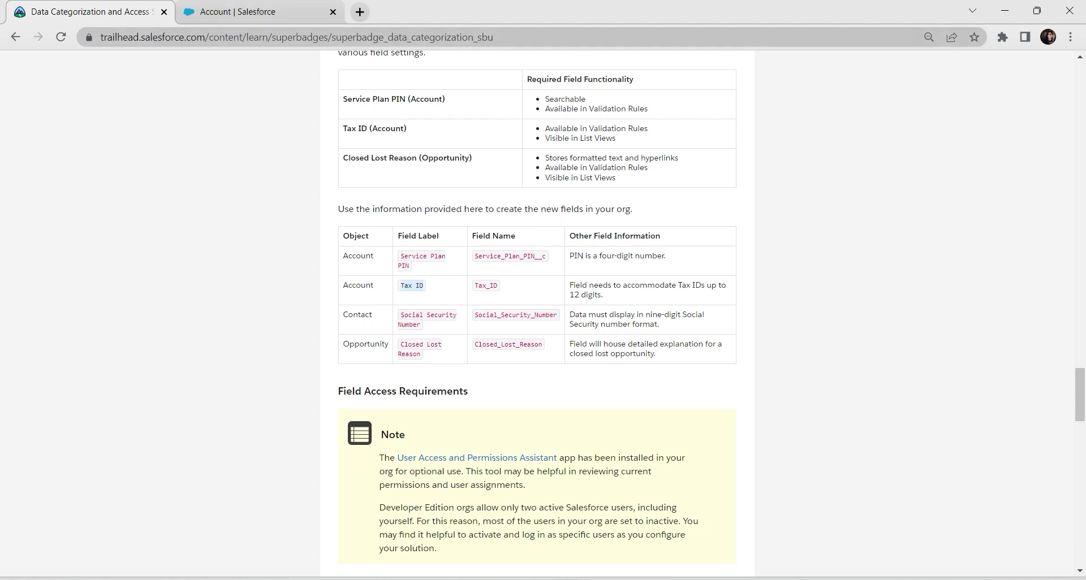
{"action": "left_click", "coordinate": [271, 11]}
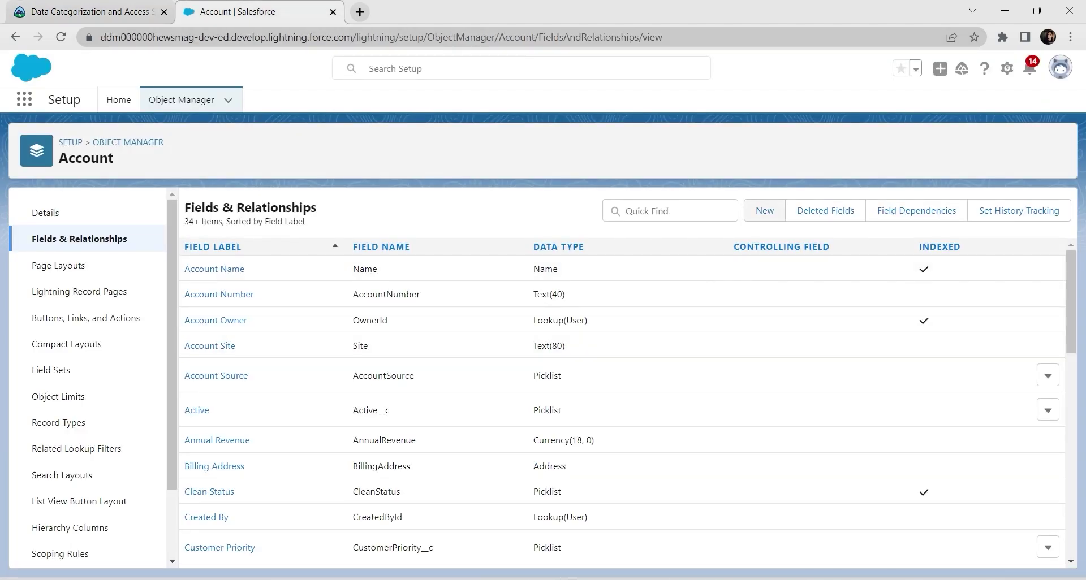
{"action": "left_click", "coordinate": [764, 211]}
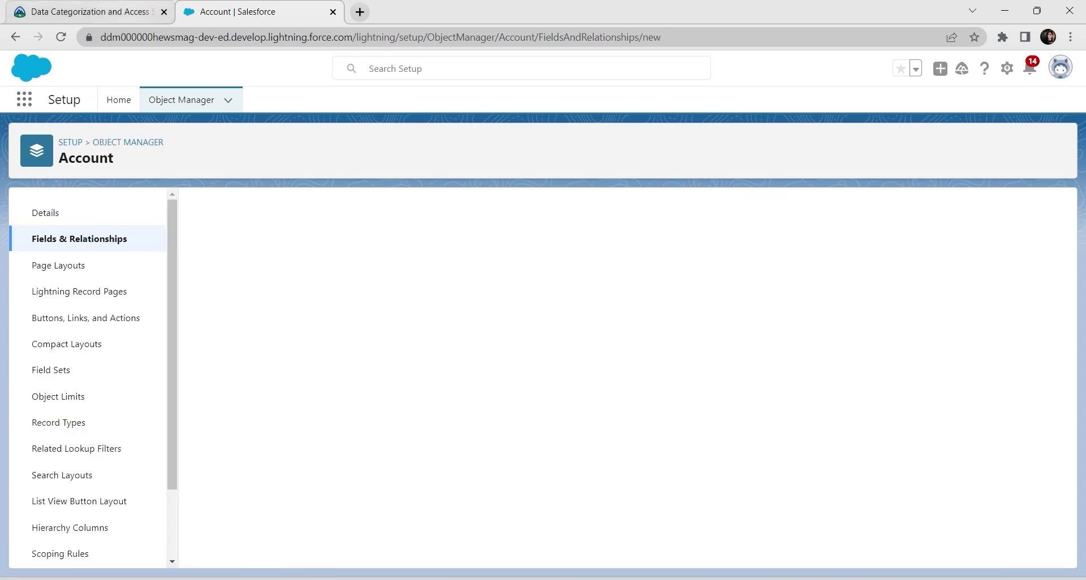
Choose the Text (Encrypted) type for the new Account field, label it "Tax ID" and set its length to 12.
{"action": "scroll", "coordinate": [622, 378], "scroll_direction": "down", "scroll_amount": 10}
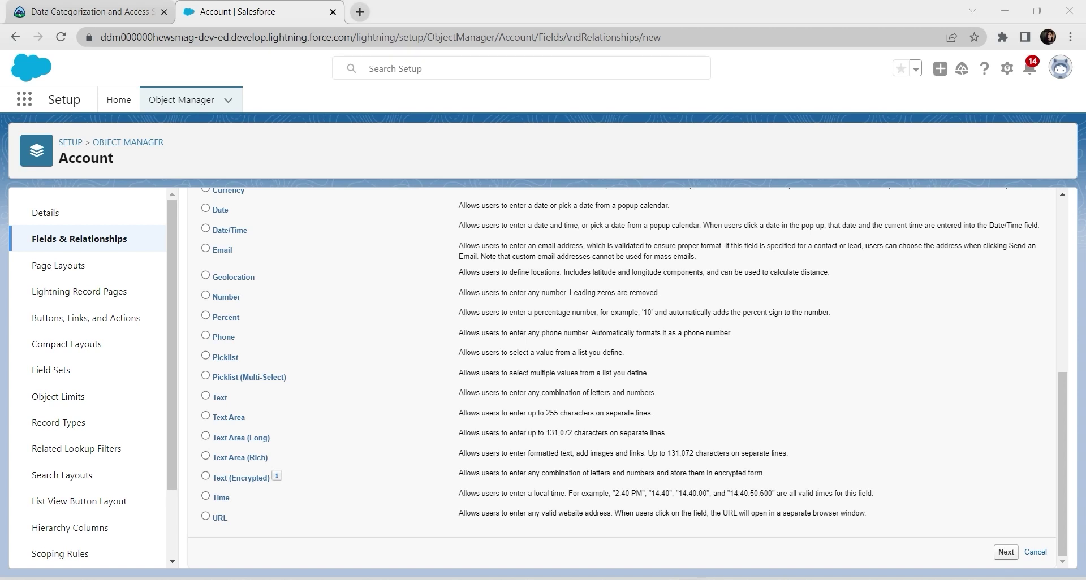
{"action": "left_click", "coordinate": [206, 476]}
{"action": "left_click", "coordinate": [1005, 552]}
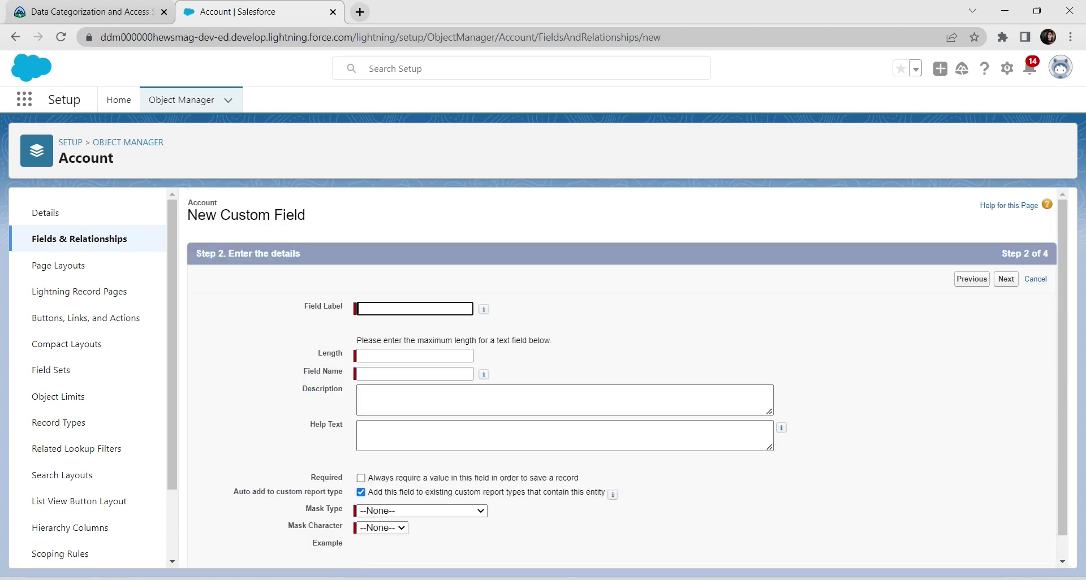
{"action": "type", "text": "Tax ID"}
{"action": "left_click", "coordinate": [414, 355]}
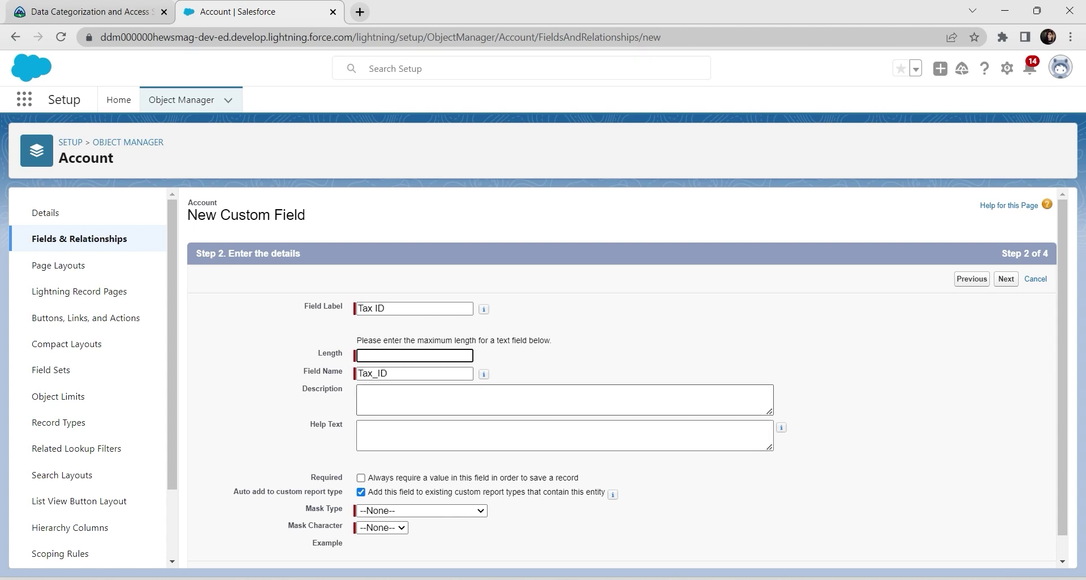
{"action": "key", "text": "ctrl+Tab"}
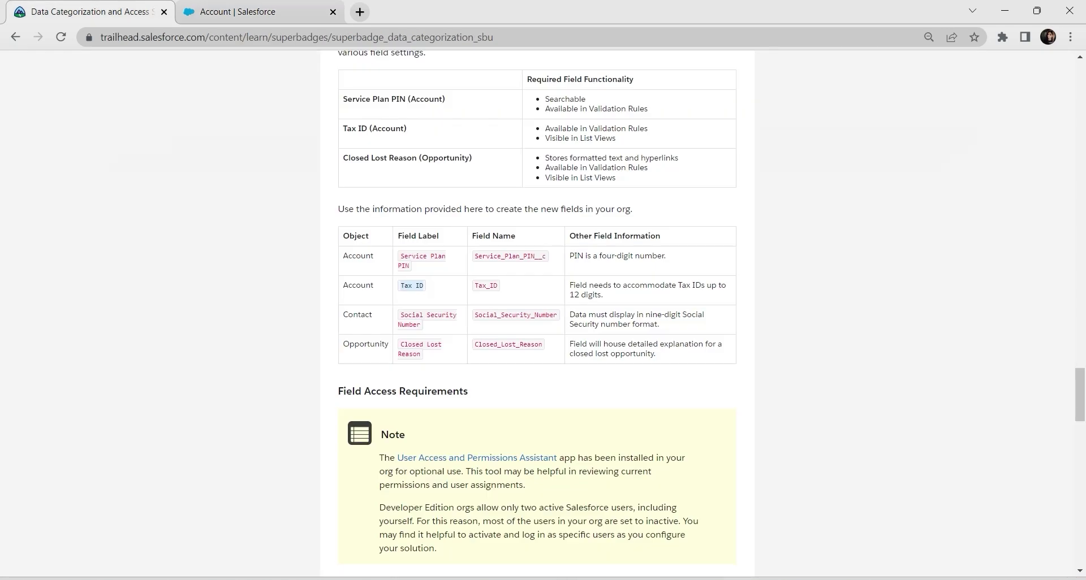
{"action": "key", "text": "ctrl+Tab"}
{"action": "type", "text": "12"}
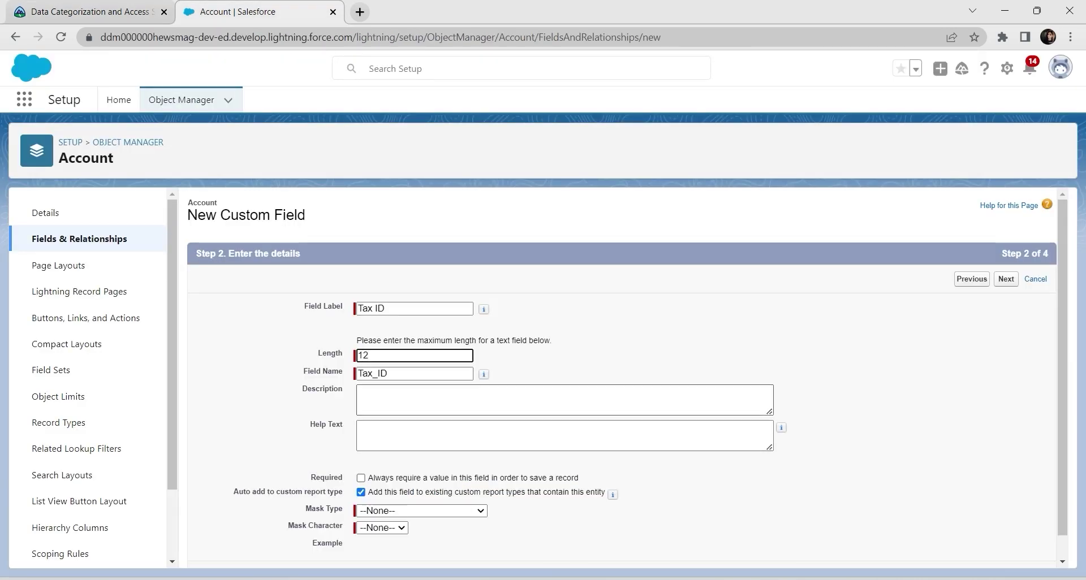
Copy "Field needs to accommodate Tax IDs up to 12 digits." from the Trailhead table into the Tax ID field's description.
{"action": "left_click", "coordinate": [360, 392]}
{"action": "key", "text": "ctrl+Tab"}
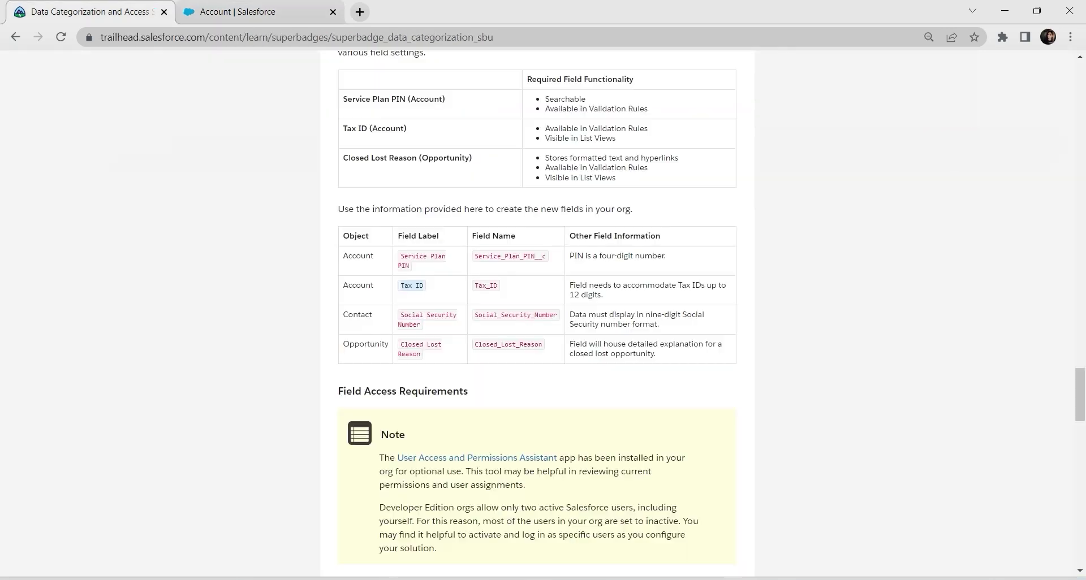
{"action": "left_click_drag", "start_coordinate": [603, 295], "coordinate": [570, 285]}
{"action": "key", "text": "ctrl+c"}
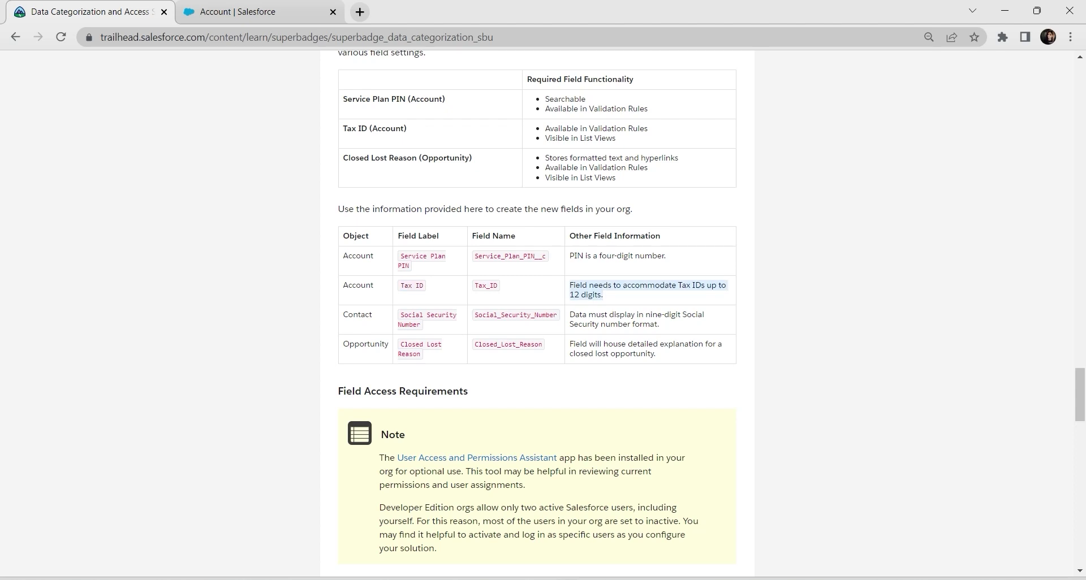
{"action": "key", "text": "ctrl+Tab"}
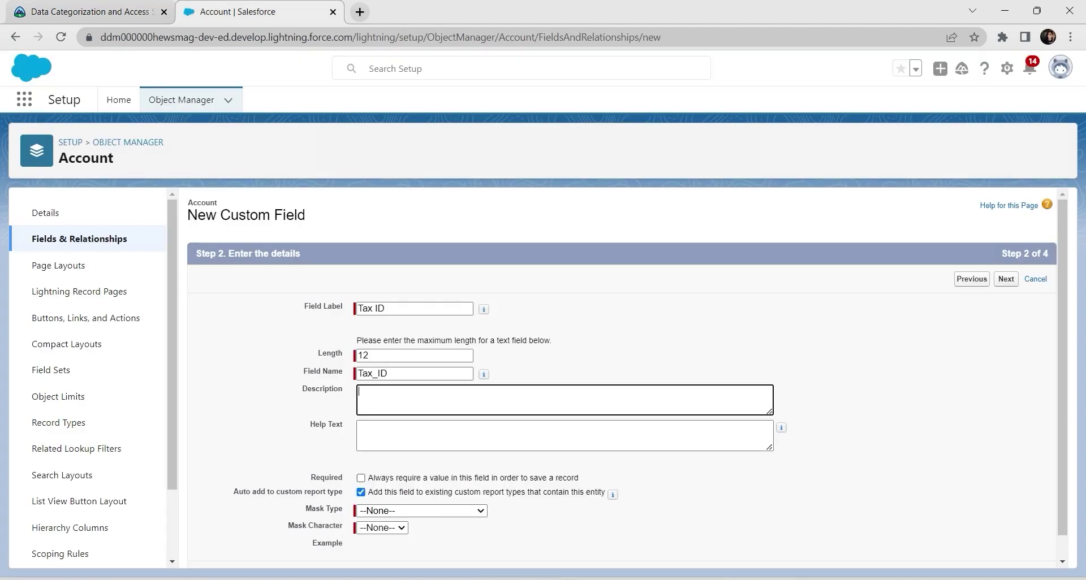
{"action": "key", "text": "ctrl+v"}
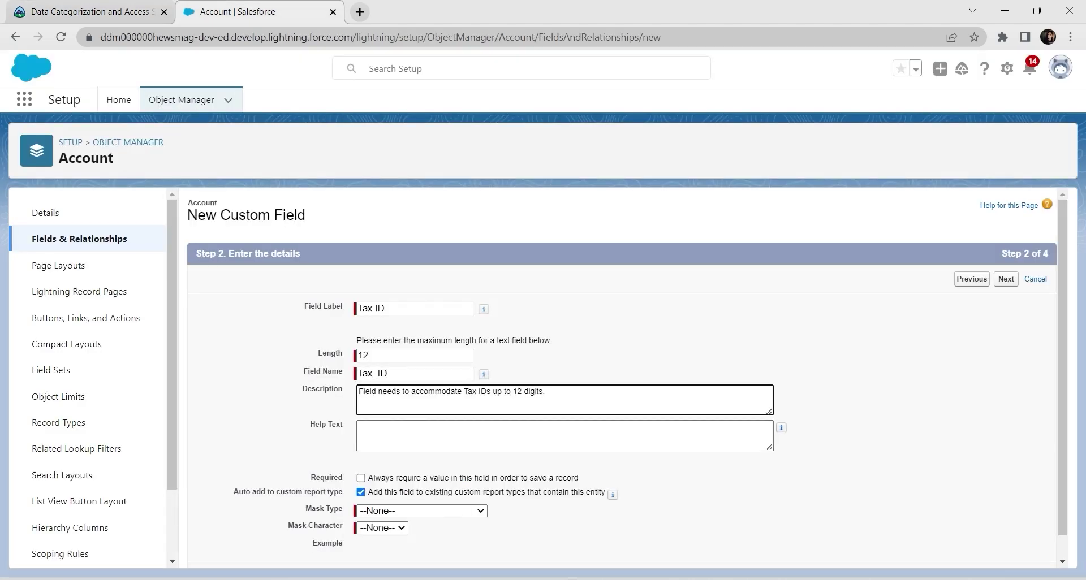
Set the mask type to Mask All Characters and the mask character to *, and continue to field-level security.
{"action": "left_click", "coordinate": [421, 511]}
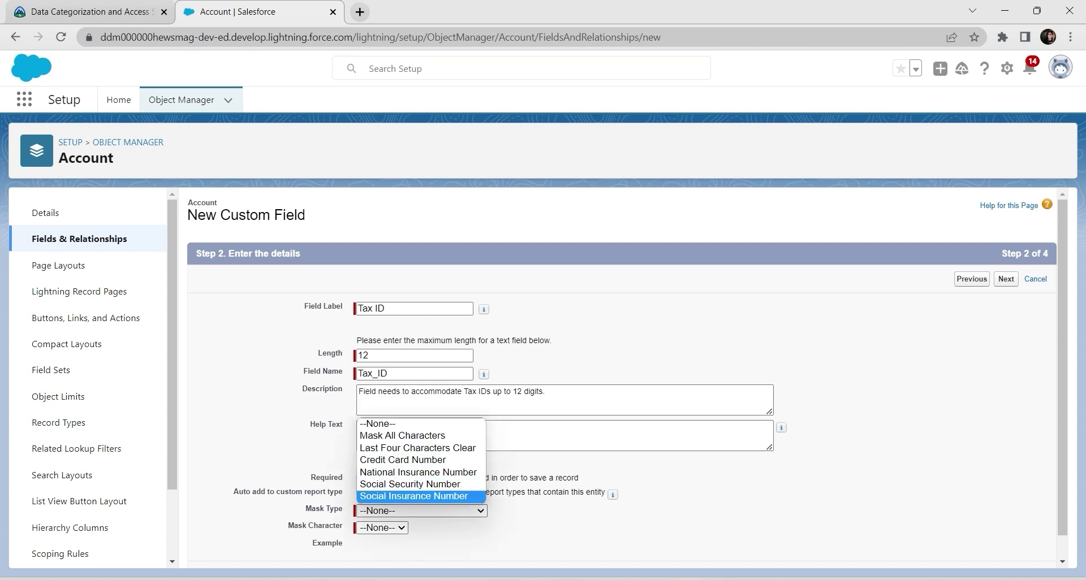
{"action": "key", "text": "Escape"}
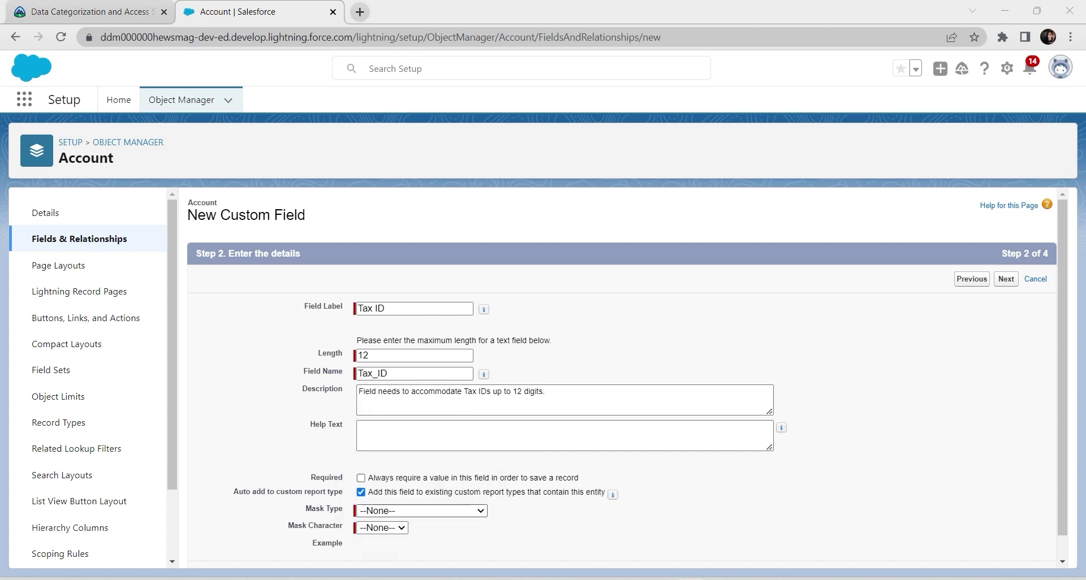
{"action": "key", "text": "alt+Down"}
{"action": "key", "text": "Down"}
{"action": "key", "text": "Down"}
{"action": "key", "text": "Down"}
{"action": "key", "text": "Up"}
{"action": "key", "text": "Up"}
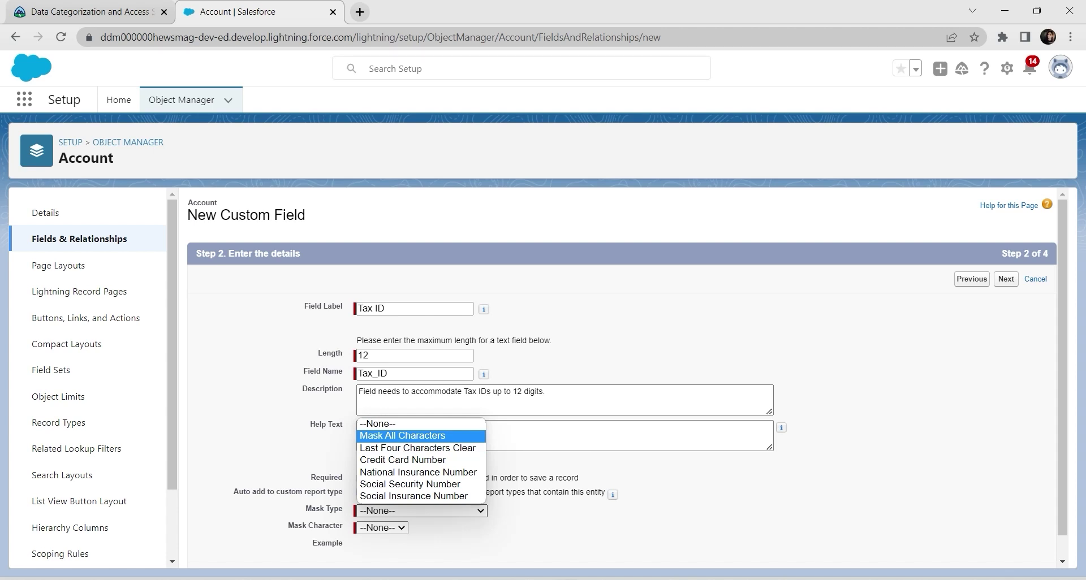
{"action": "key", "text": "Return"}
{"action": "key", "text": "Tab"}
{"action": "key", "text": "alt+Down"}
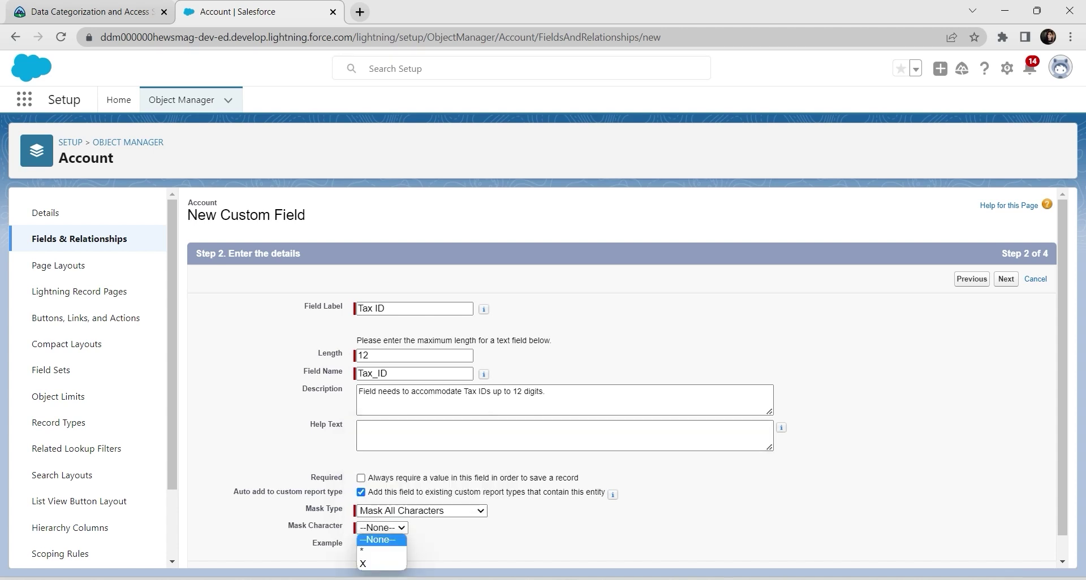
{"action": "key", "text": "Down"}
{"action": "key", "text": "Return"}
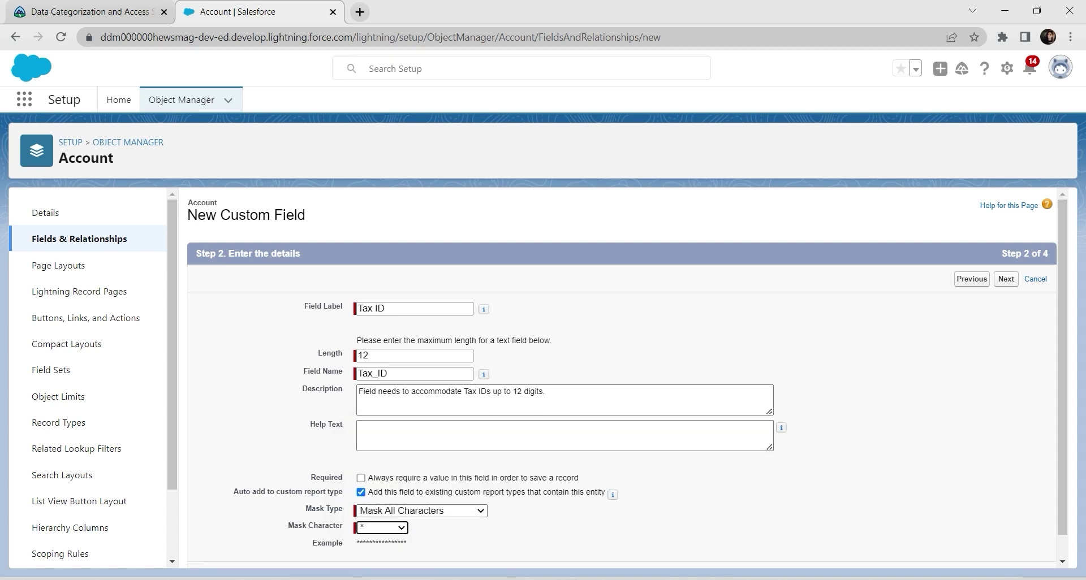
{"action": "scroll", "coordinate": [621, 373], "scroll_direction": "down", "scroll_amount": 1}
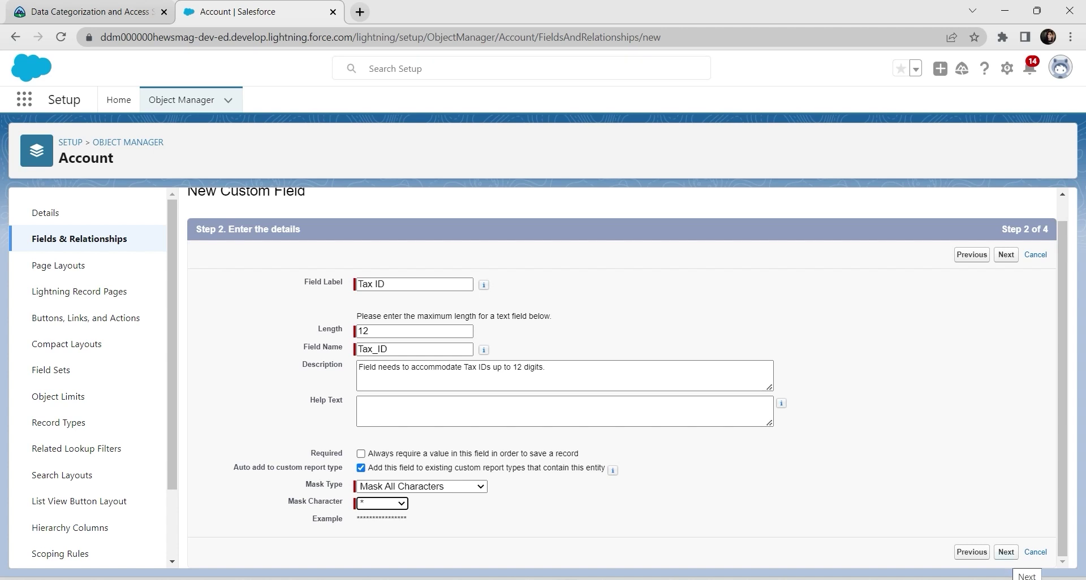
{"action": "left_click", "coordinate": [1006, 552]}
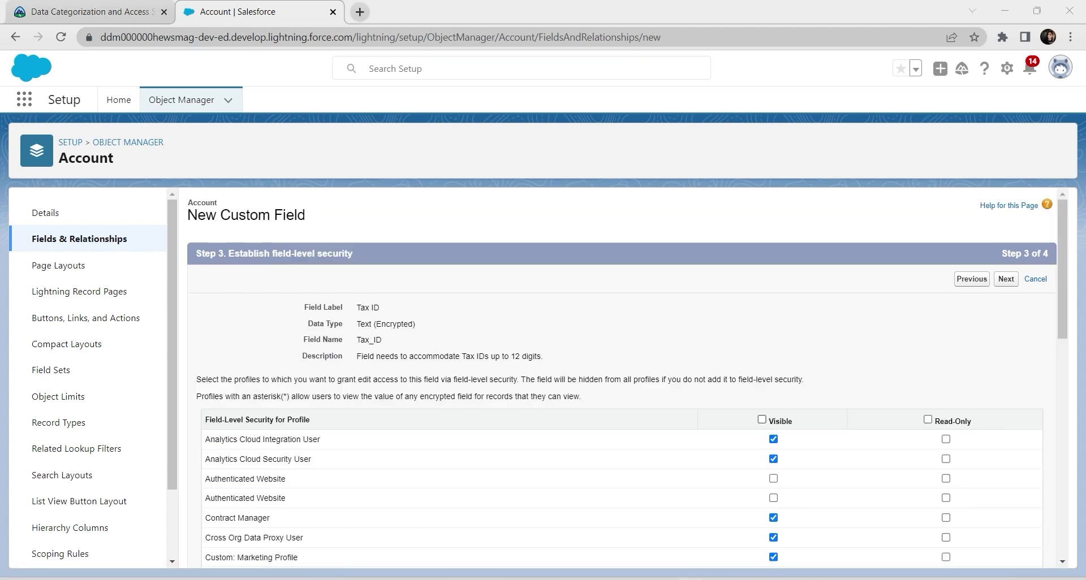
Make the Tax ID field visible only to the System Administrator profile.
{"action": "double_click", "coordinate": [762, 419]}
{"action": "scroll", "coordinate": [621, 378], "scroll_direction": "down", "scroll_amount": 6}
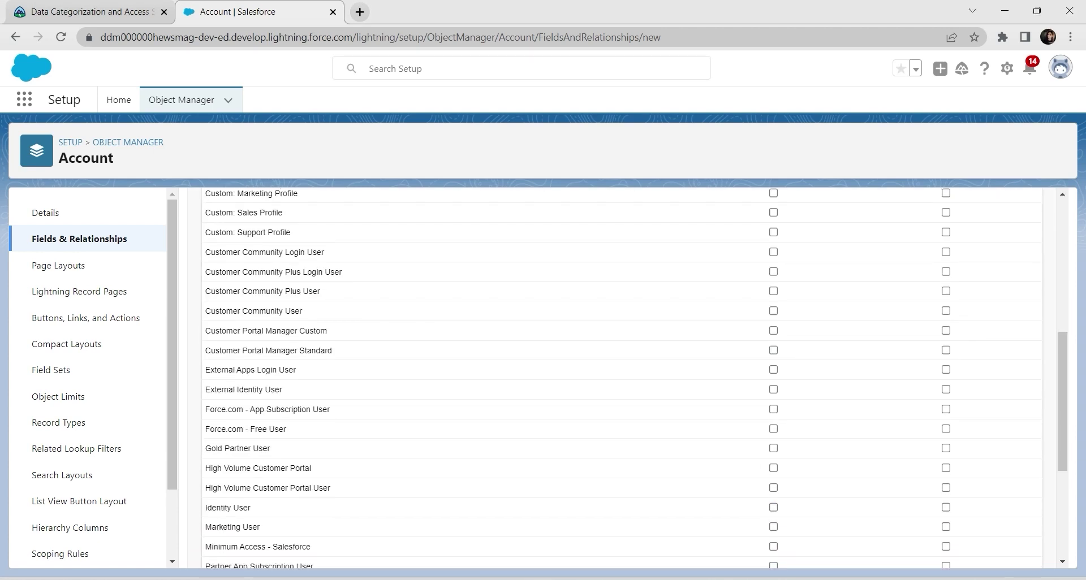
{"action": "scroll", "coordinate": [773, 430], "scroll_direction": "down", "scroll_amount": 4}
{"action": "left_click", "coordinate": [773, 491]}
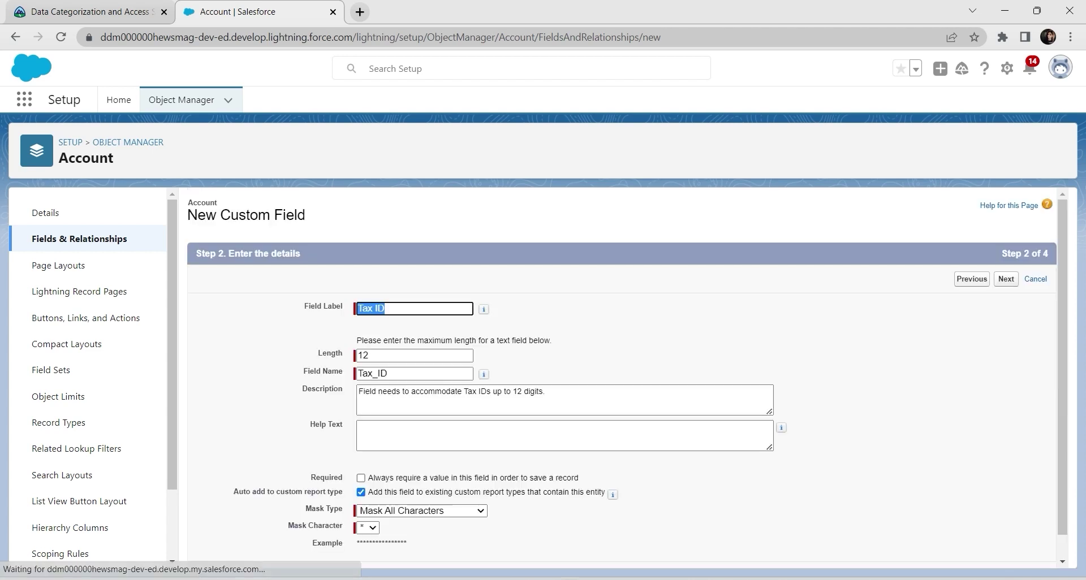
Set the Tax ID field's mask type to Last Four Characters Clear, keep the field-level security and save the field.
{"action": "left_click", "coordinate": [421, 511]}
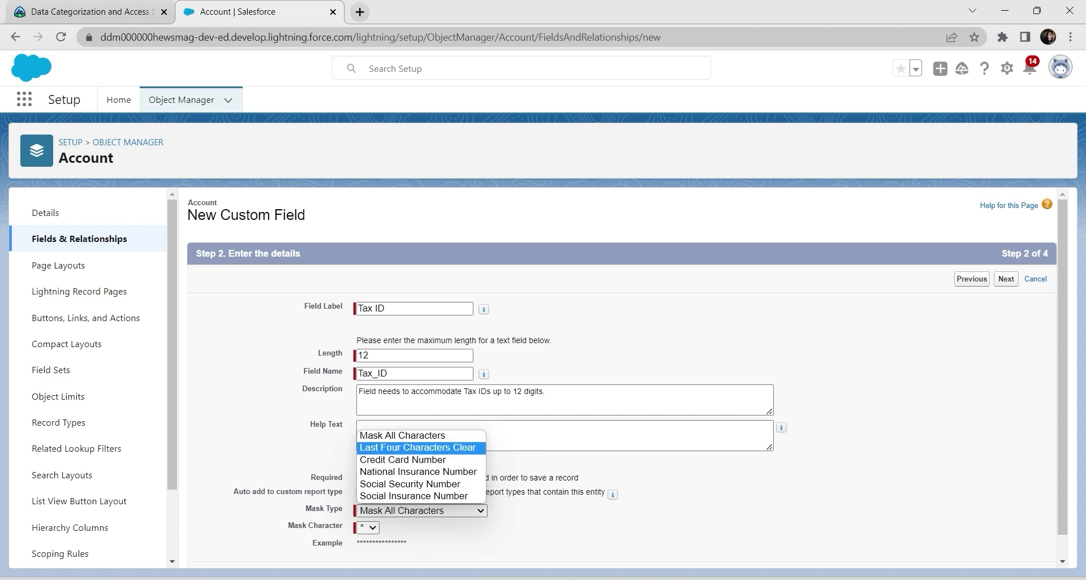
{"action": "left_click", "coordinate": [417, 447]}
{"action": "scroll", "coordinate": [622, 373], "scroll_direction": "down", "scroll_amount": 1}
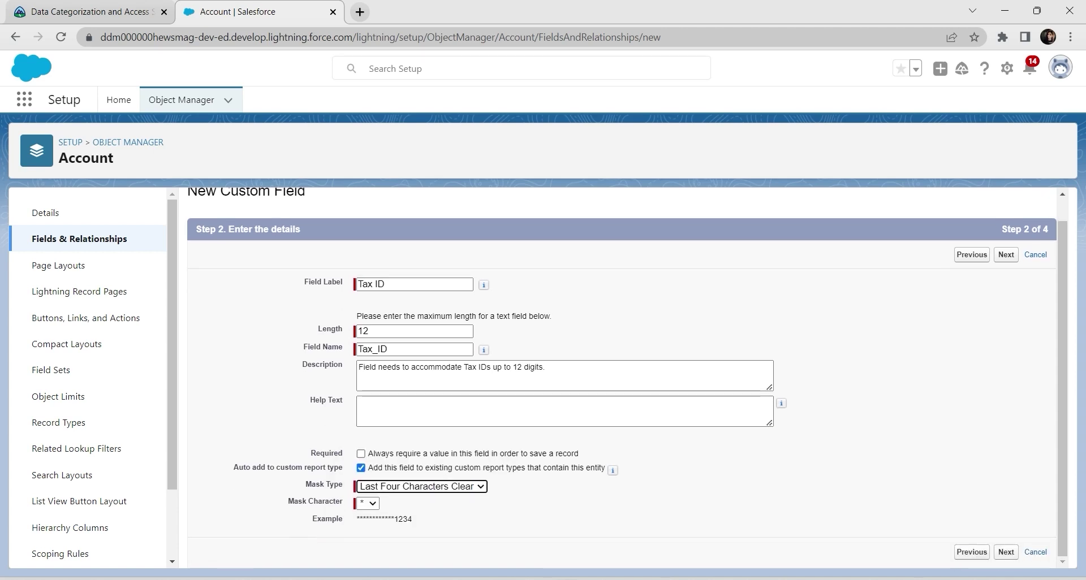
{"action": "left_click", "coordinate": [1006, 552]}
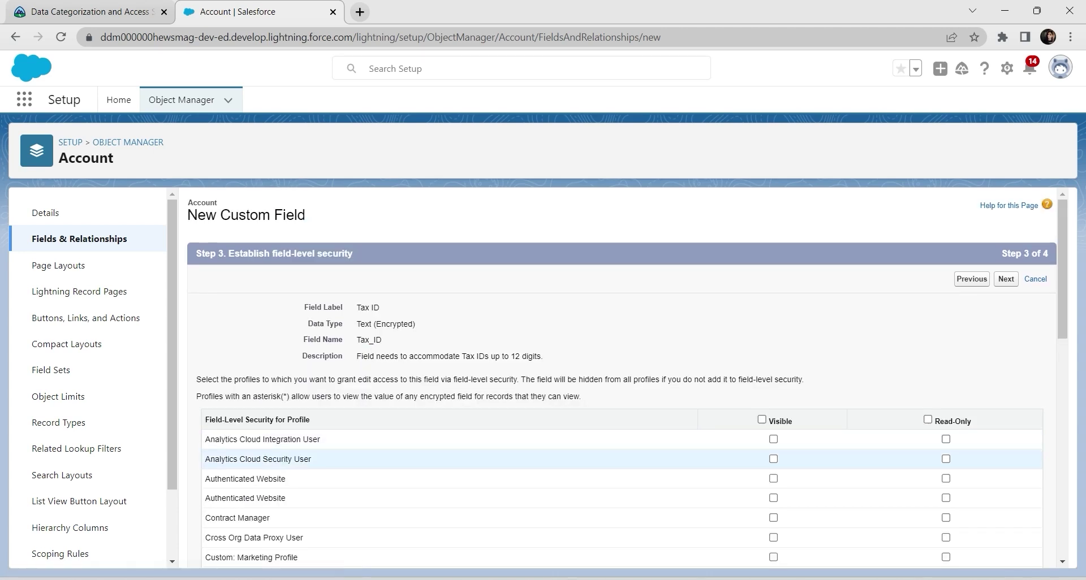
{"action": "scroll", "coordinate": [622, 379], "scroll_direction": "down", "scroll_amount": 15}
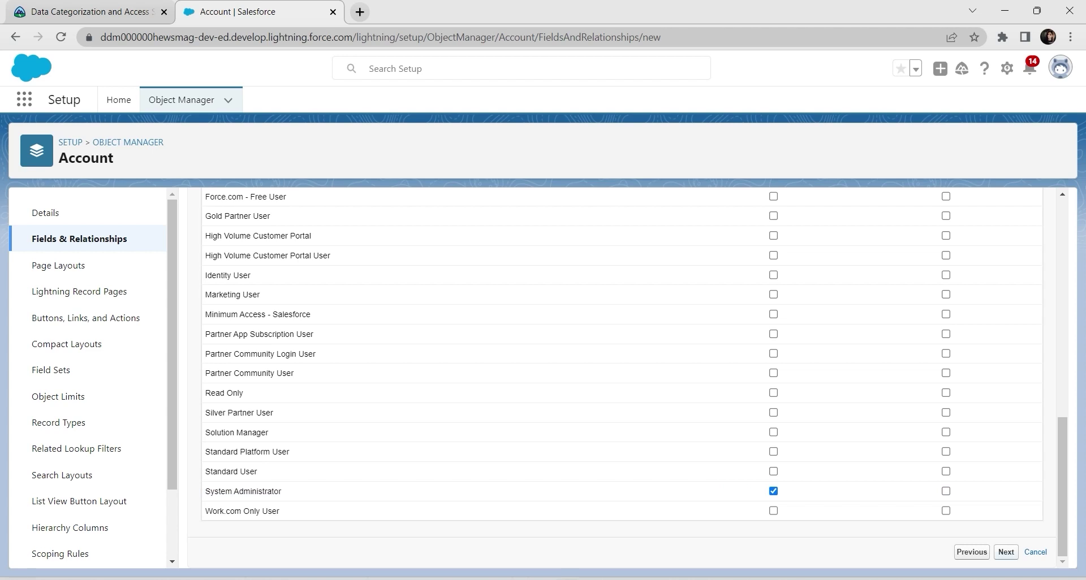
{"action": "left_click", "coordinate": [1006, 552]}
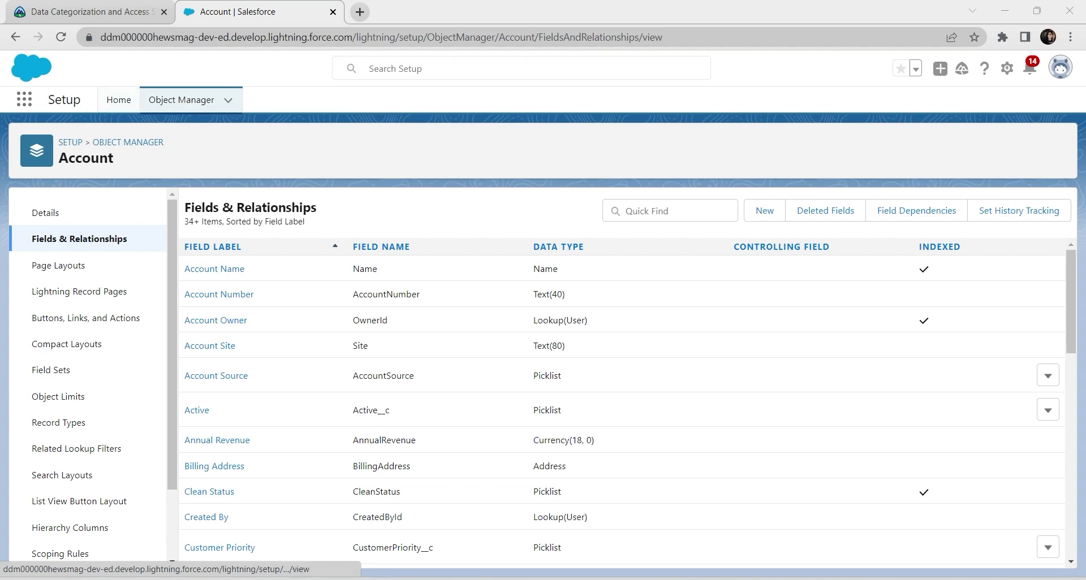
Return to the list of objects and open the Contact object.
{"action": "left_click", "coordinate": [181, 100]}
{"action": "scroll", "coordinate": [57, 383], "scroll_direction": "down", "scroll_amount": 10}
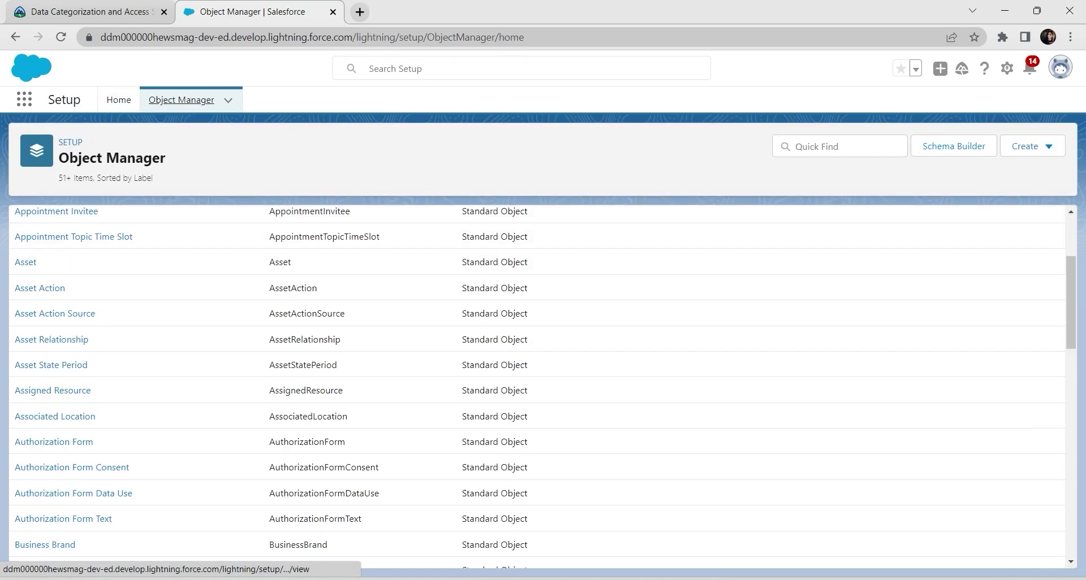
{"action": "scroll", "coordinate": [57, 383], "scroll_direction": "down", "scroll_amount": 6}
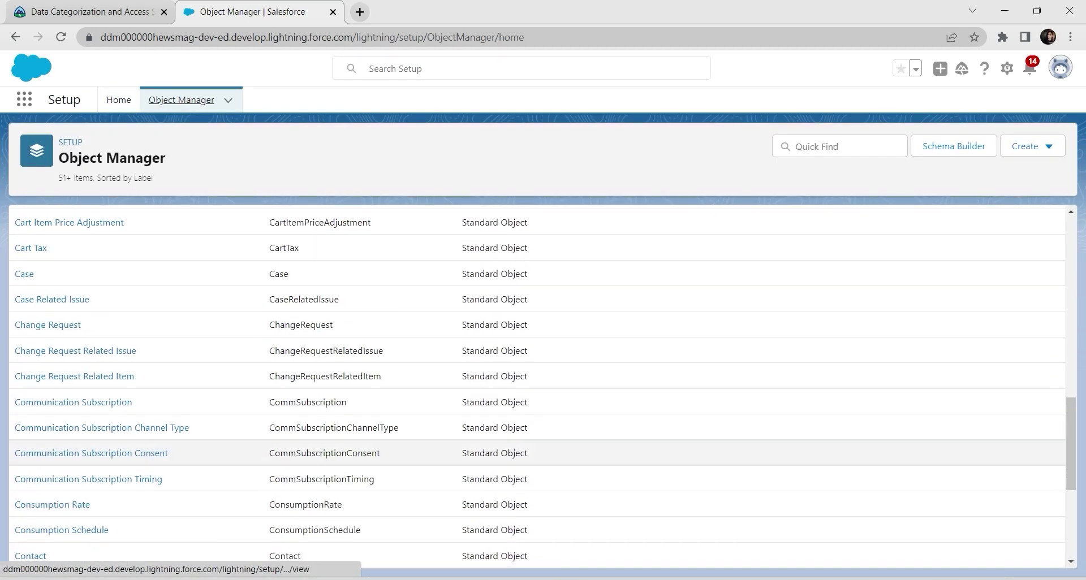
{"action": "left_click", "coordinate": [30, 415]}
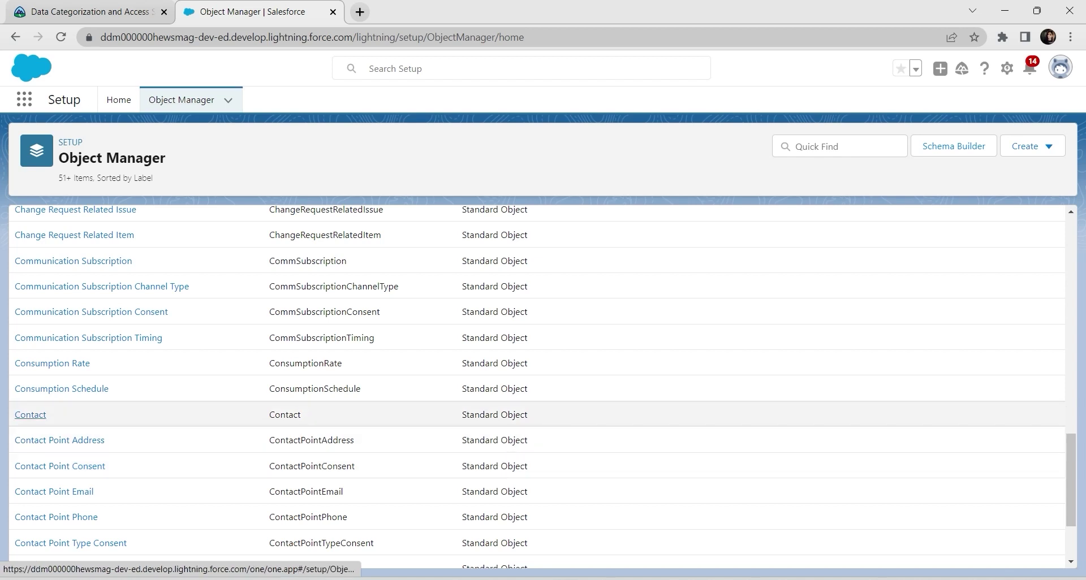
Copy the field label "Social Security Number" from the Trailhead table and start a new custom field on Contact.
{"action": "left_click", "coordinate": [90, 11]}
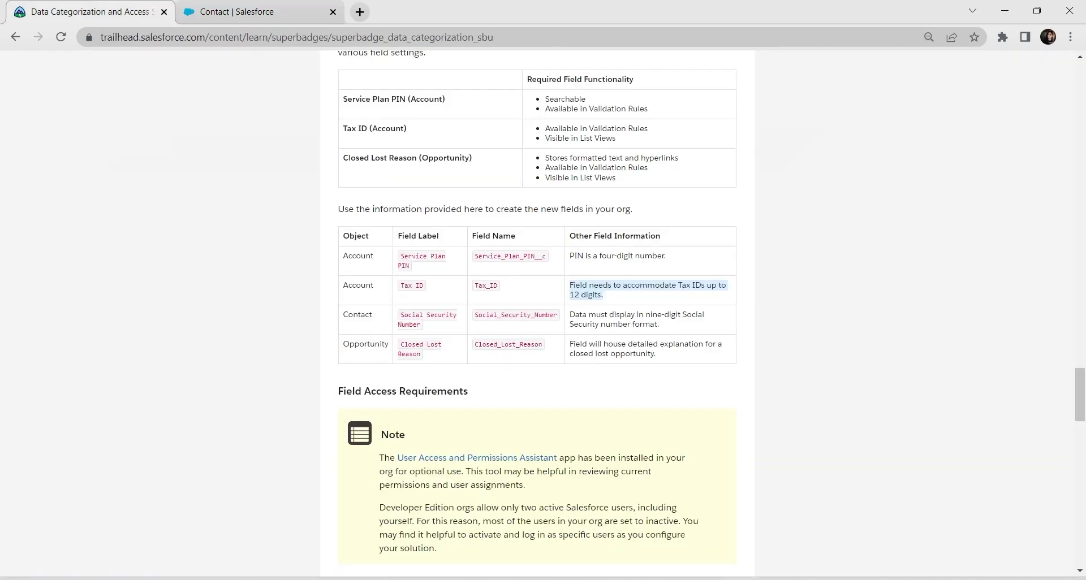
{"action": "left_click_drag", "start_coordinate": [399, 314], "coordinate": [422, 325]}
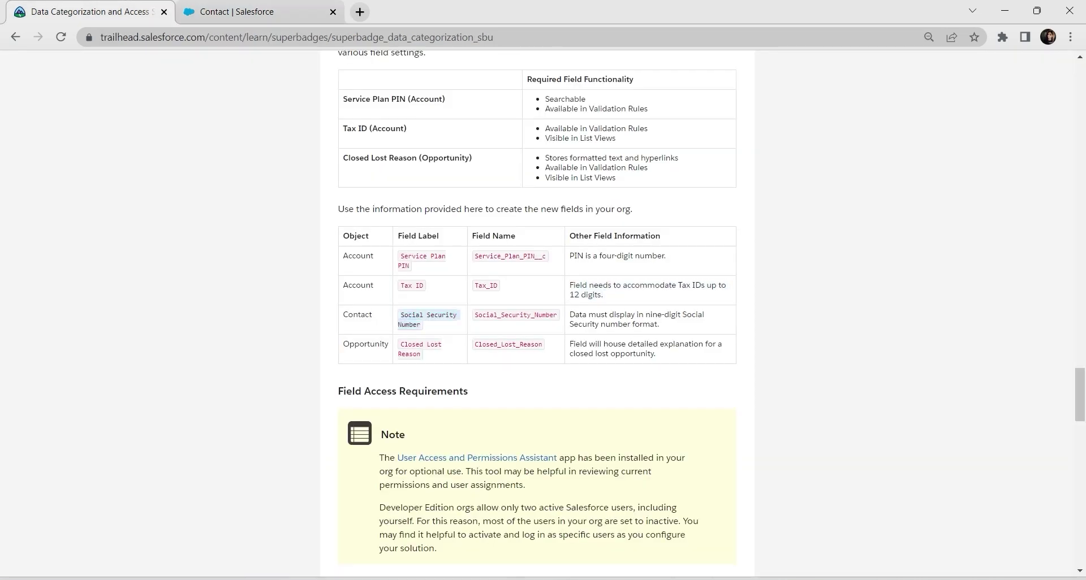
{"action": "left_click", "coordinate": [243, 12]}
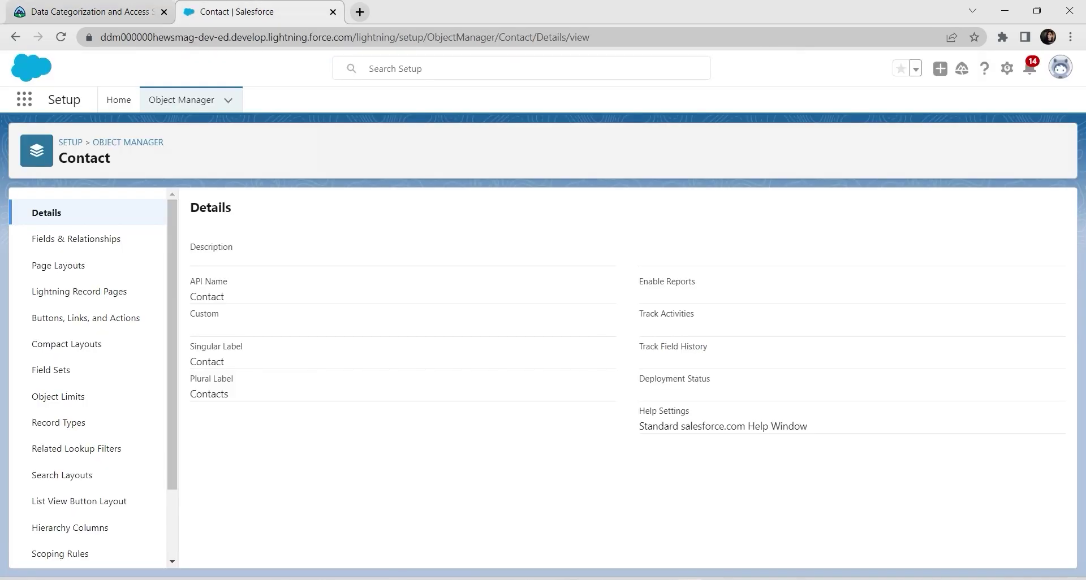
{"action": "left_click", "coordinate": [76, 239]}
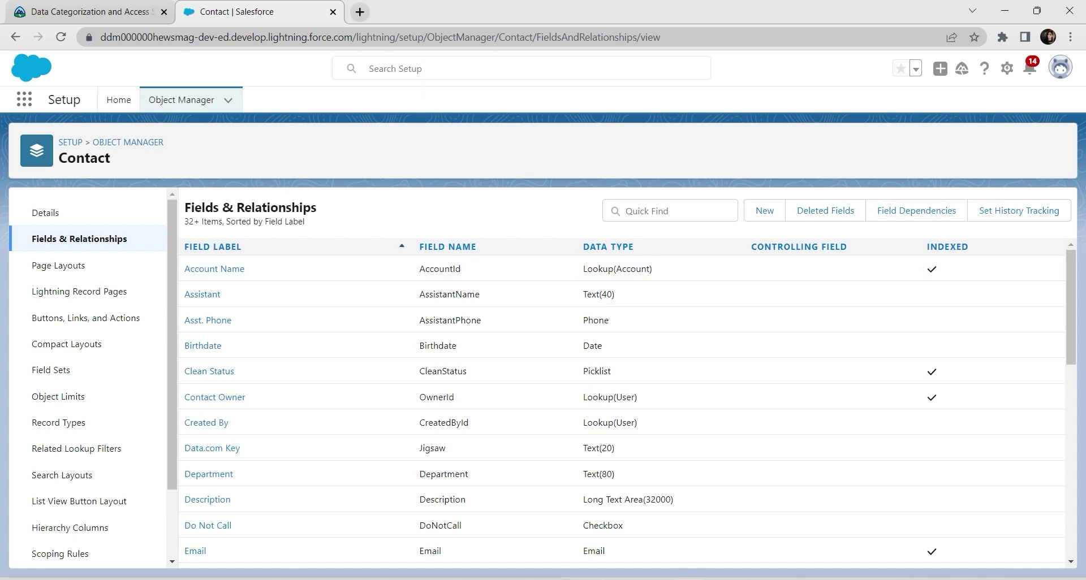
{"action": "left_click", "coordinate": [764, 210]}
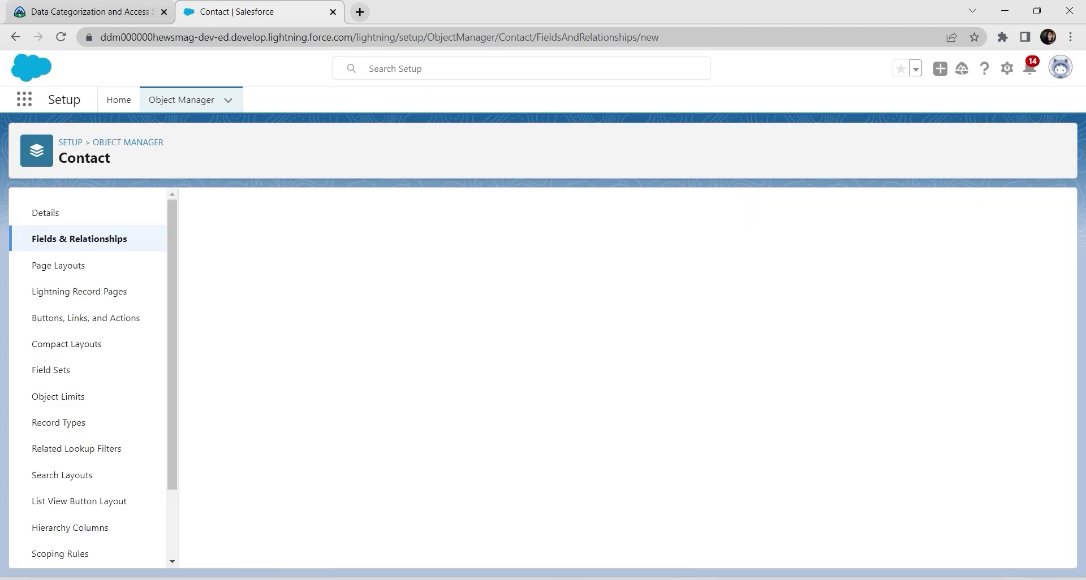
Choose the Text (Encrypted) type for the Contact field and label it "Social Security Number" with field name Social_Security_Number.
{"action": "scroll", "coordinate": [622, 379], "scroll_direction": "down", "scroll_amount": 10}
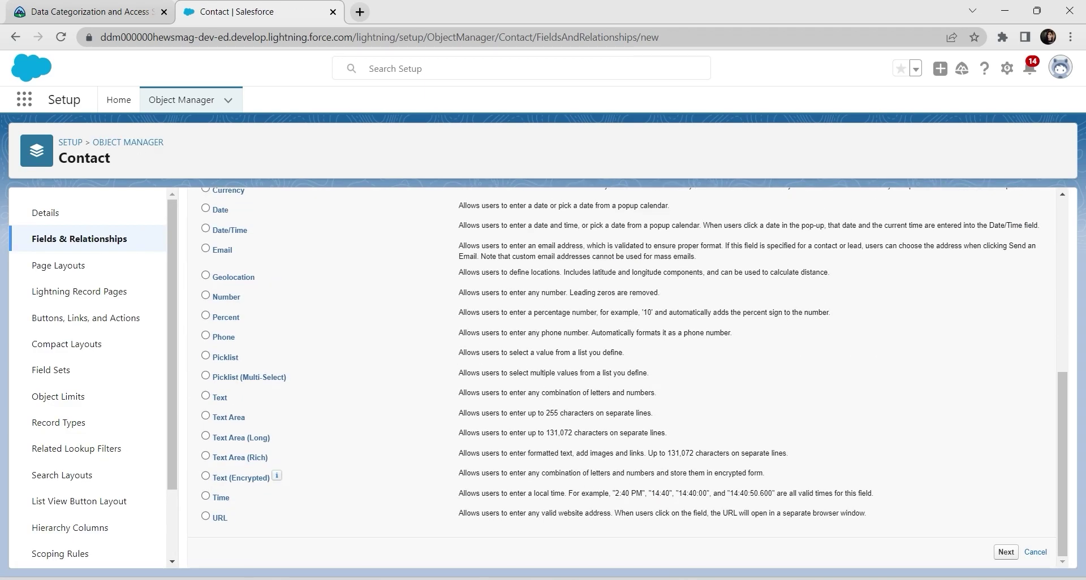
{"action": "left_click", "coordinate": [205, 475]}
{"action": "left_click", "coordinate": [1006, 552]}
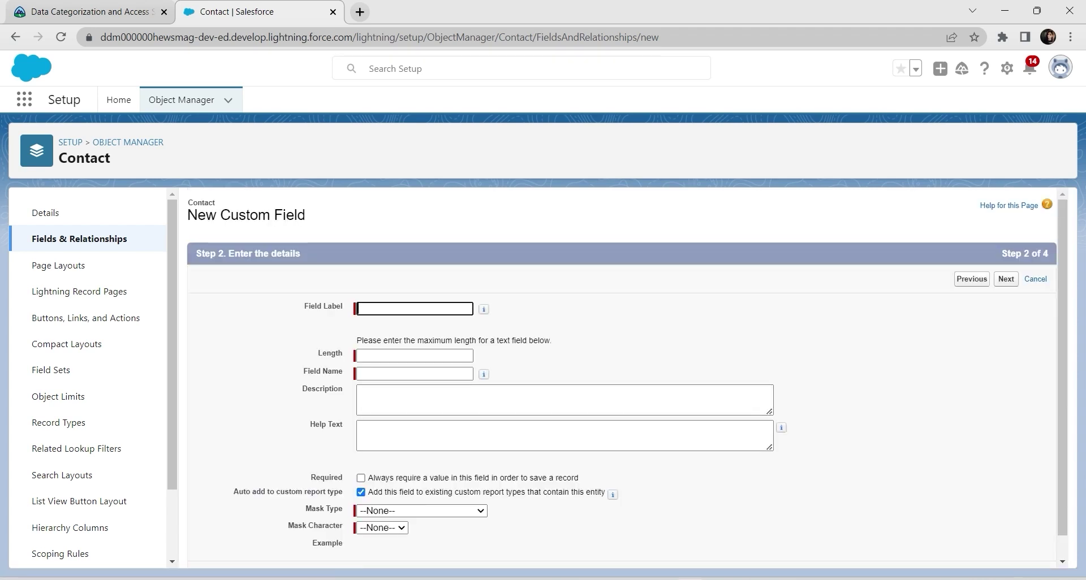
{"action": "type", "text": "Social Security Number"}
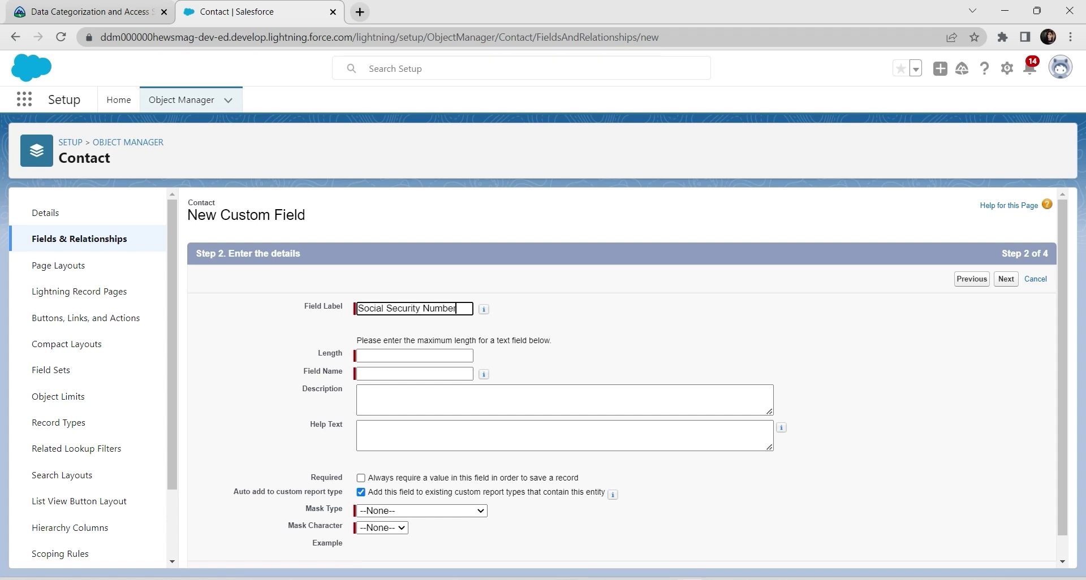
{"action": "key", "text": "Tab"}
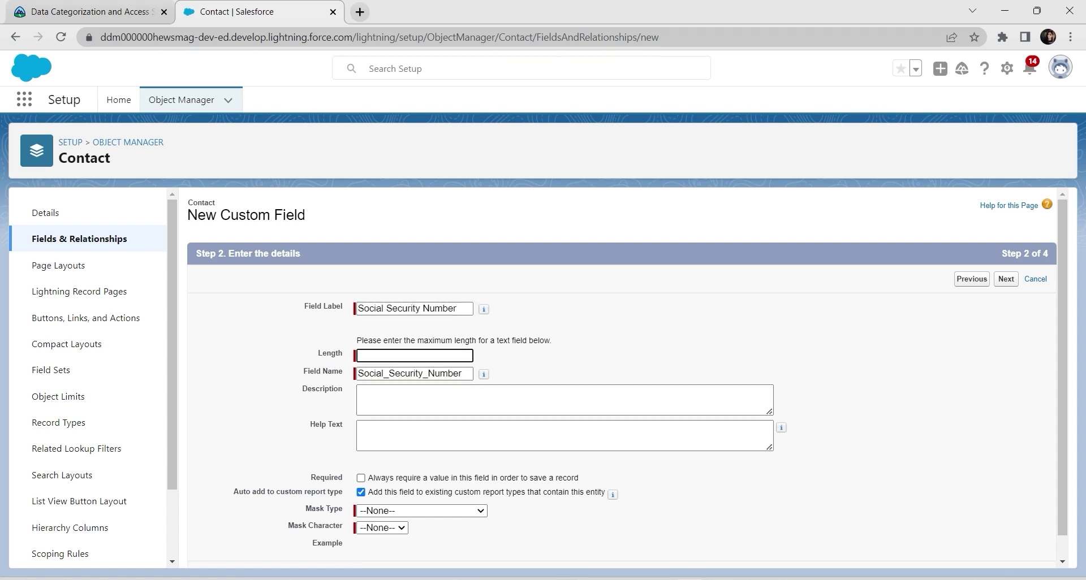
Set the Social Security Number field's length to 9 and its description to "Data must display in nine-digit Social Security number format.".
{"action": "key", "text": "alt+Tab"}
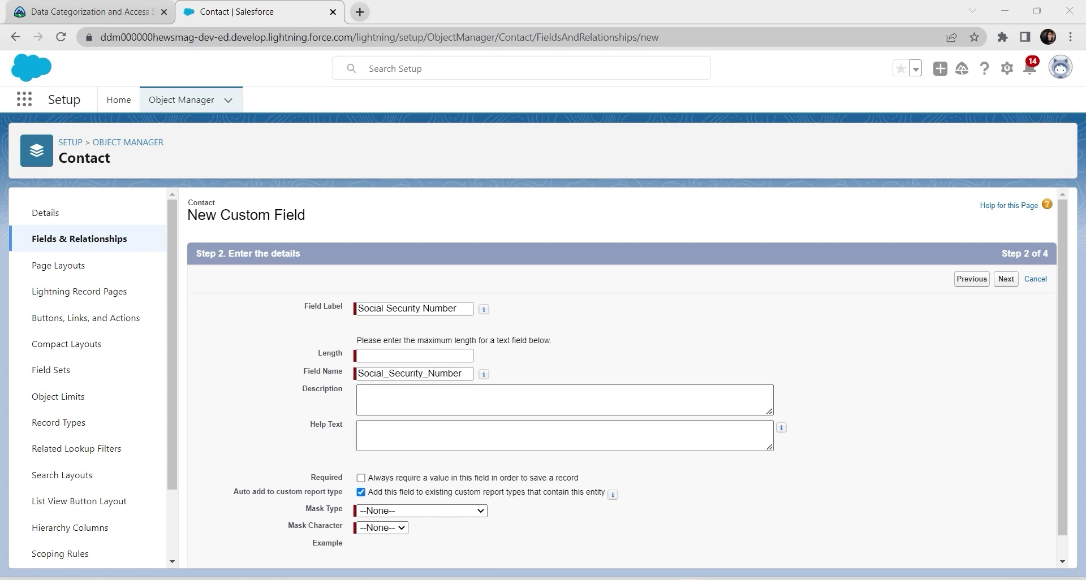
{"action": "key", "text": "alt+Tab"}
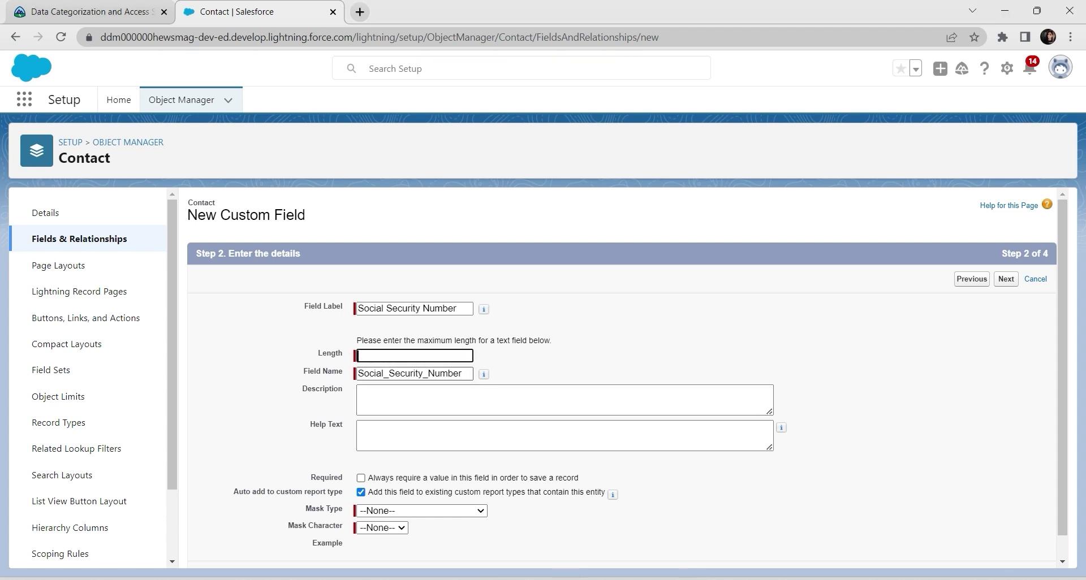
{"action": "type", "text": "9"}
{"action": "key", "text": "Tab"}
{"action": "type", "text": "Data must display in nine-digit Social Security number format."}
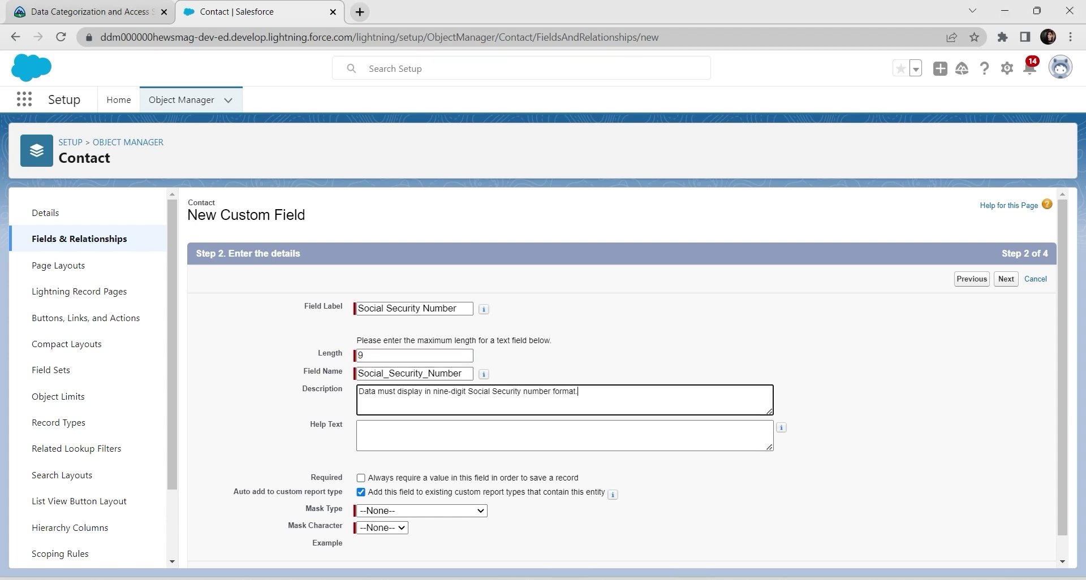
{"action": "key", "text": "Tab"}
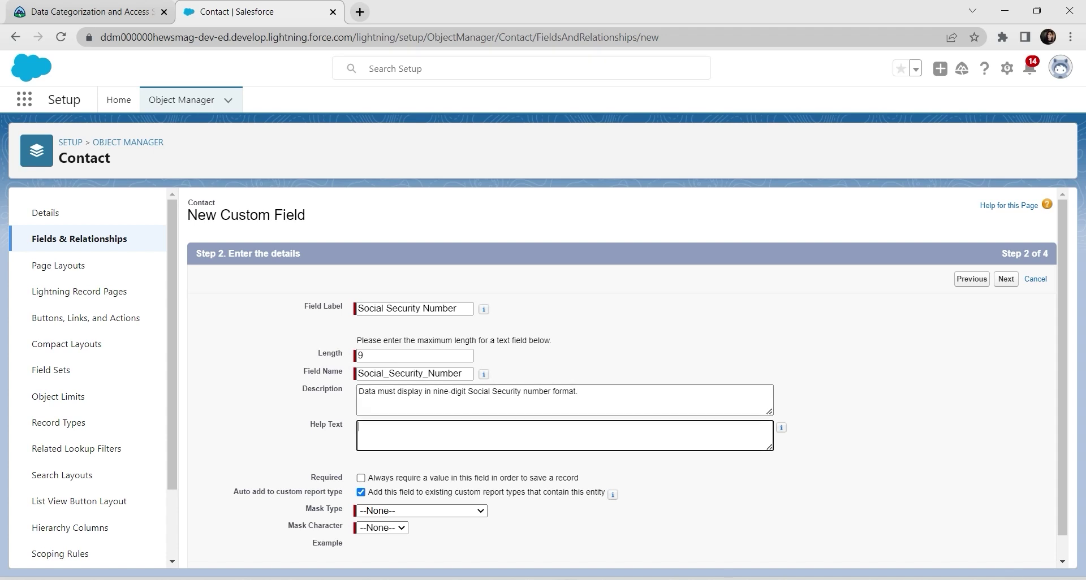
Set the field's mask type to Social Security Number and mask character to *, and continue to field-level security.
{"action": "left_click", "coordinate": [420, 511]}
{"action": "key", "text": "Down"}
{"action": "key", "text": "Down"}
{"action": "key", "text": "Down"}
{"action": "key", "text": "Down"}
{"action": "key", "text": "Down"}
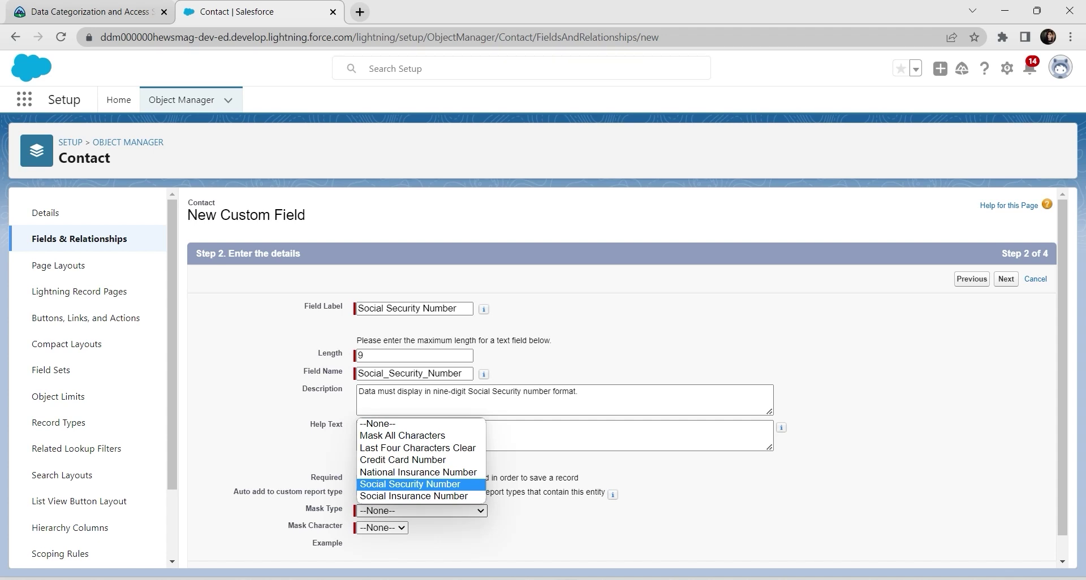
{"action": "key", "text": "Return"}
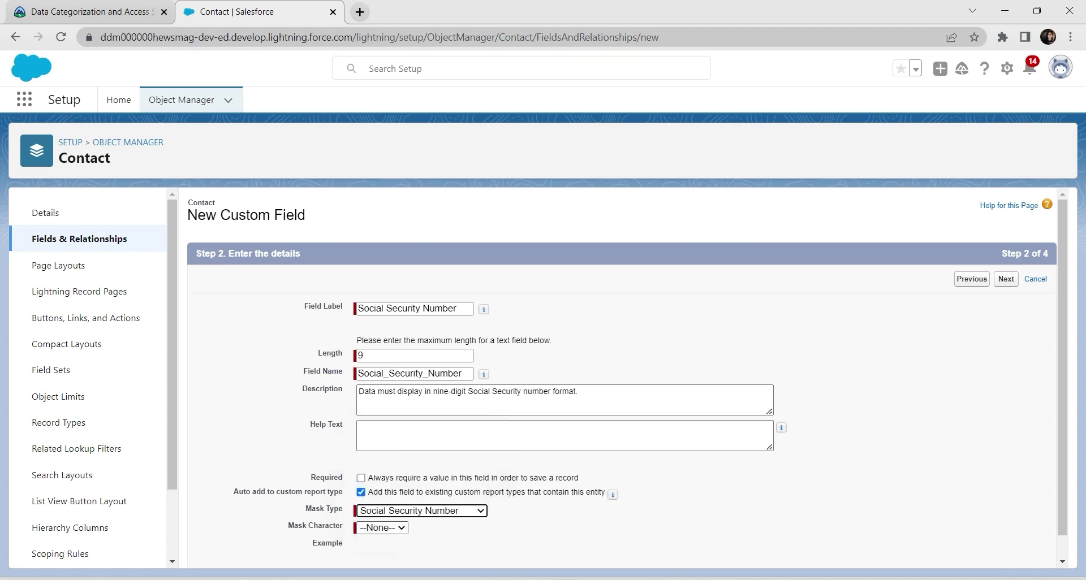
{"action": "key", "text": "Tab"}
{"action": "key", "text": "alt+Down"}
{"action": "key", "text": "Return"}
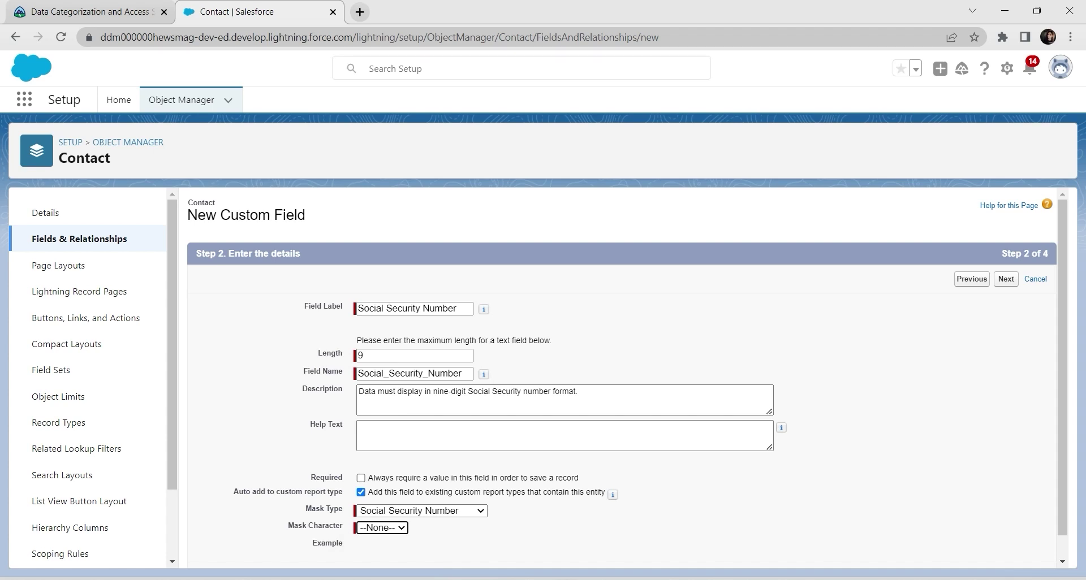
{"action": "key", "text": "alt+Down"}
{"action": "key", "text": "Down"}
{"action": "key", "text": "Return"}
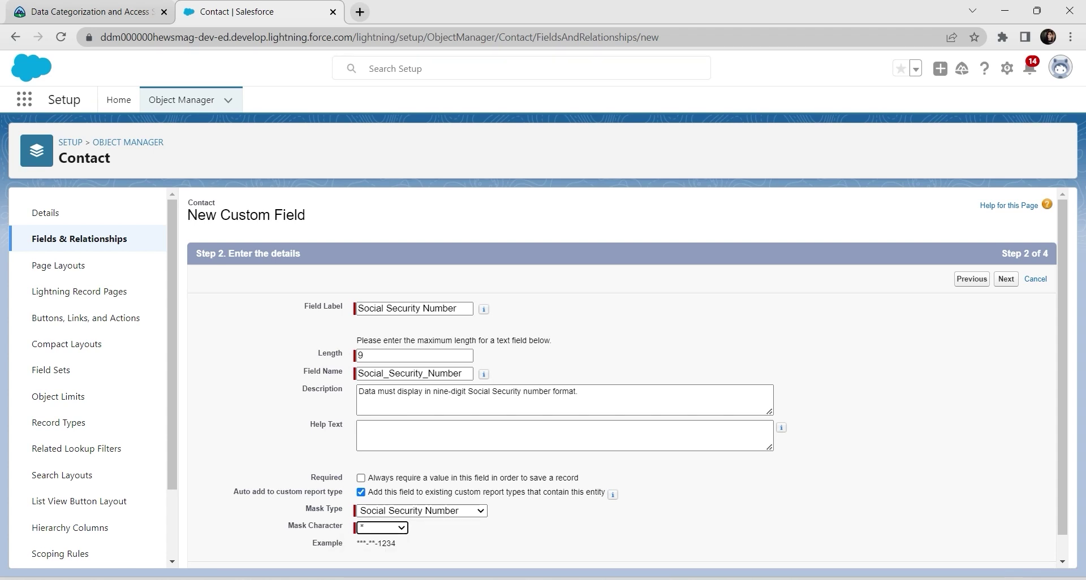
{"action": "scroll", "coordinate": [627, 378], "scroll_direction": "down", "scroll_amount": 1}
{"action": "left_click", "coordinate": [1005, 552]}
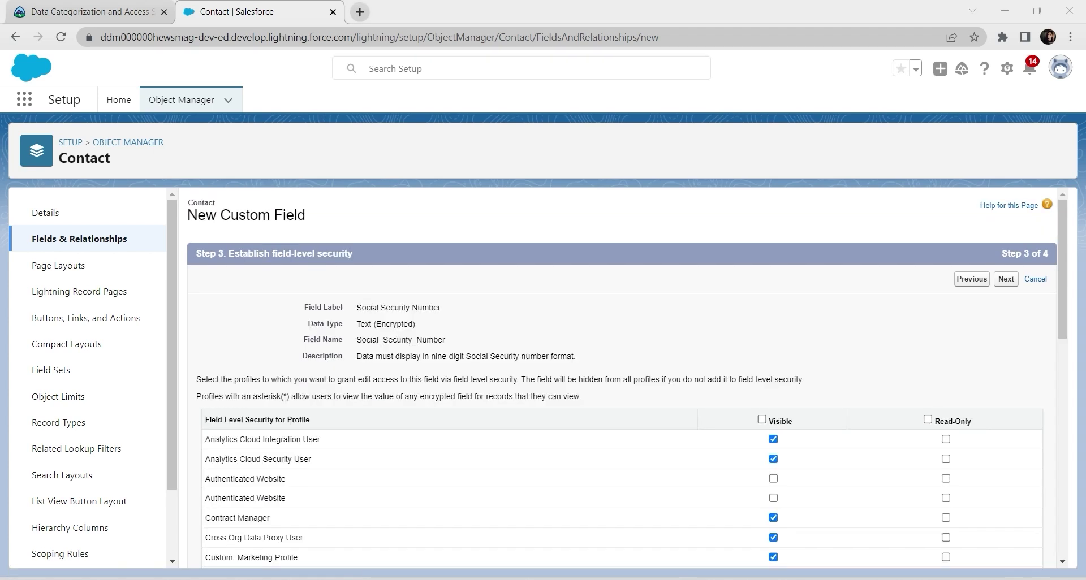
Clear the field's visibility for all profiles at once and save the field with all Contact page layouts selected.
{"action": "left_click", "coordinate": [761, 420]}
{"action": "left_click", "coordinate": [761, 420]}
{"action": "scroll", "coordinate": [762, 419], "scroll_direction": "down", "scroll_amount": 5}
{"action": "scroll", "coordinate": [773, 396], "scroll_direction": "down", "scroll_amount": 5}
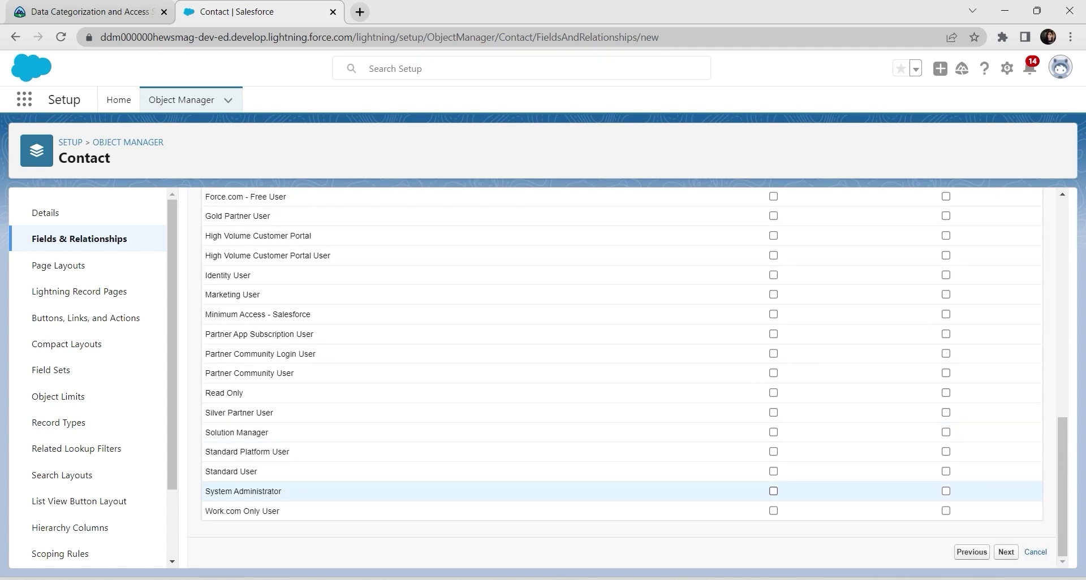
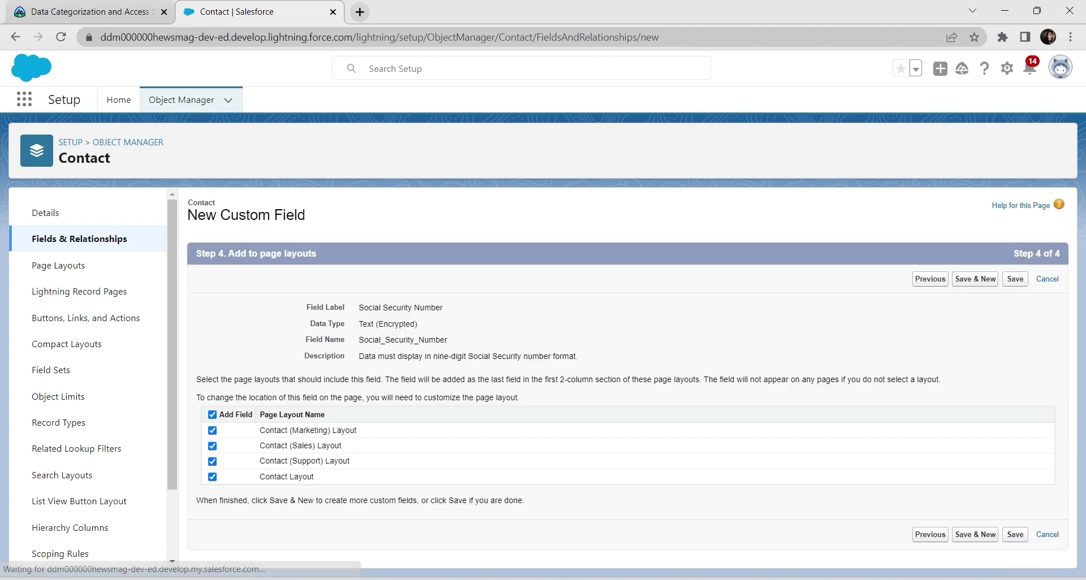
{"action": "key", "text": "Return"}
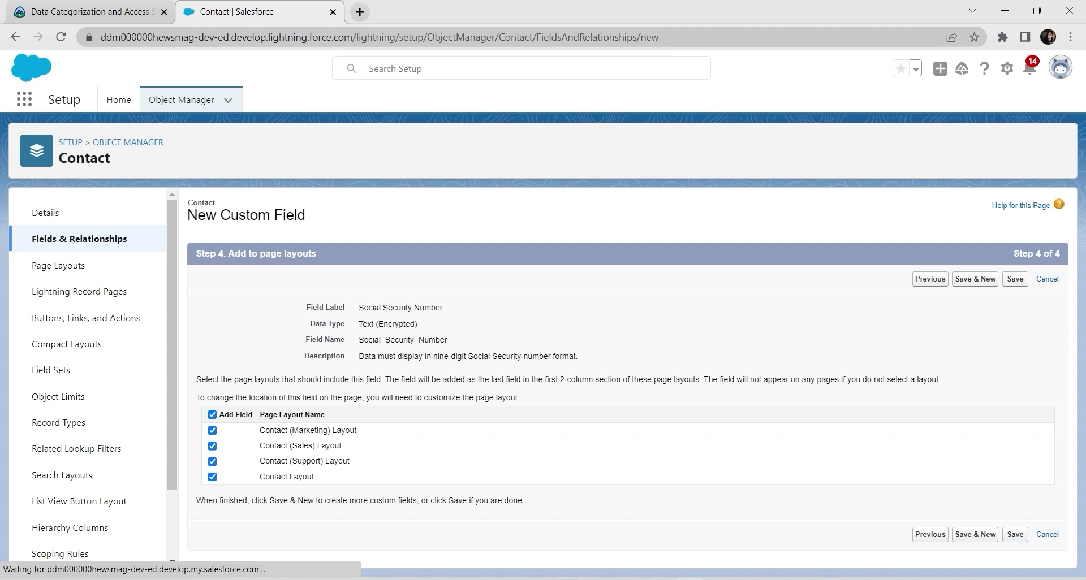
Copy the field label "Closed Lost Reason" from the Trailhead table and return to Salesforce Setup.
{"action": "key", "text": "ctrl+Tab"}
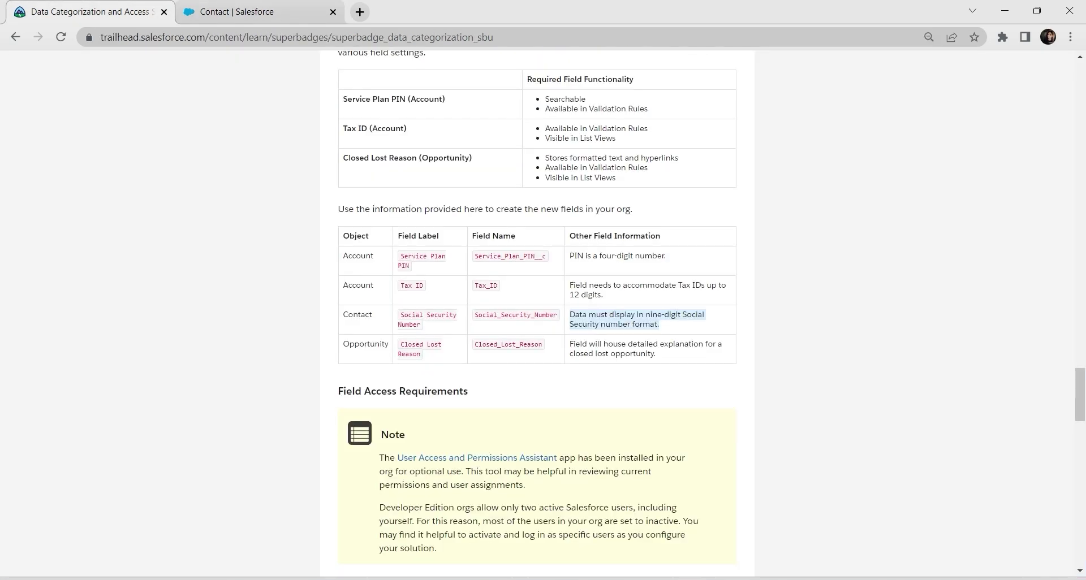
{"action": "left_click_drag", "start_coordinate": [422, 354], "coordinate": [400, 345]}
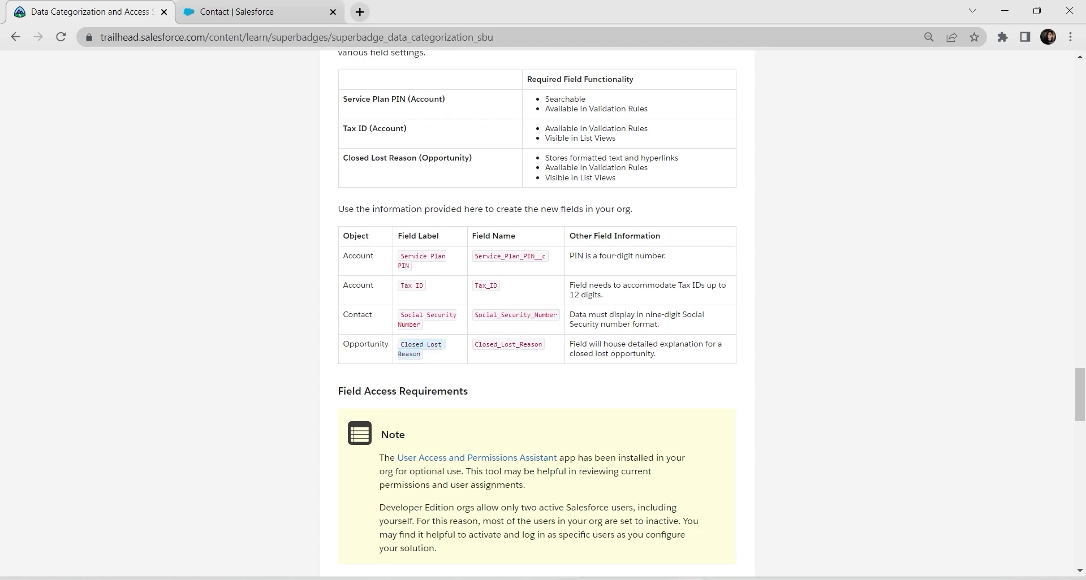
{"action": "key", "text": "ctrl+Tab"}
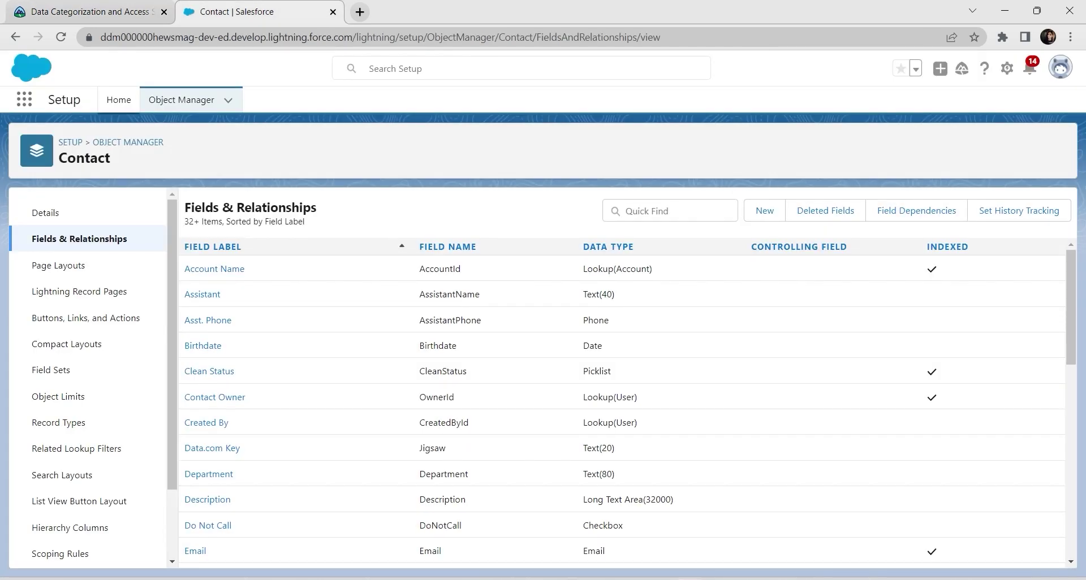
Return to the list of objects, search for "oppo" and open the Opportunity object.
{"action": "left_click", "coordinate": [181, 100]}
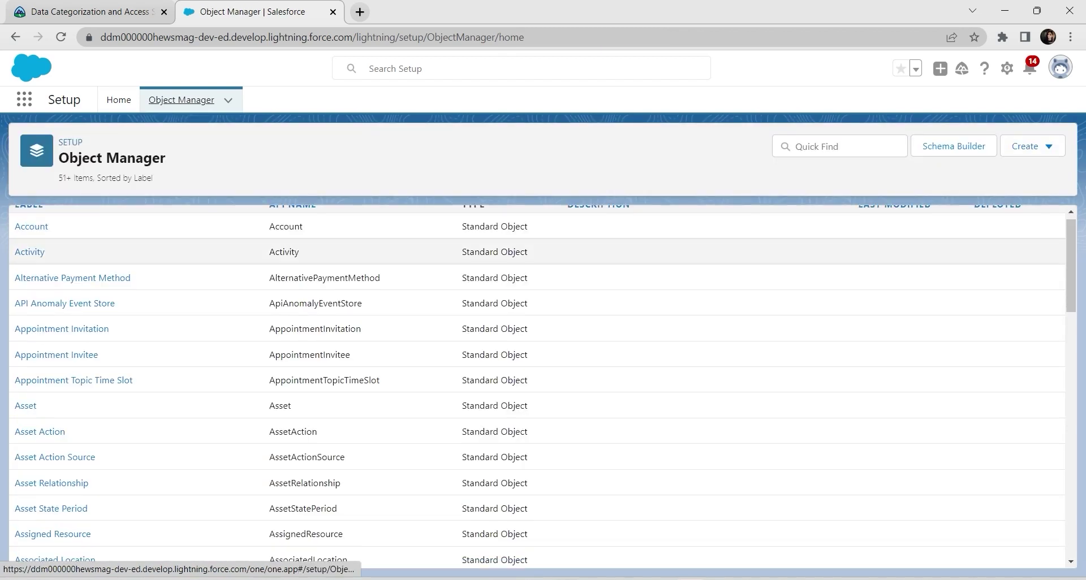
{"action": "scroll", "coordinate": [536, 260], "scroll_direction": "down", "scroll_amount": 5}
{"action": "left_click", "coordinate": [839, 146]}
{"action": "type", "text": "oppo"}
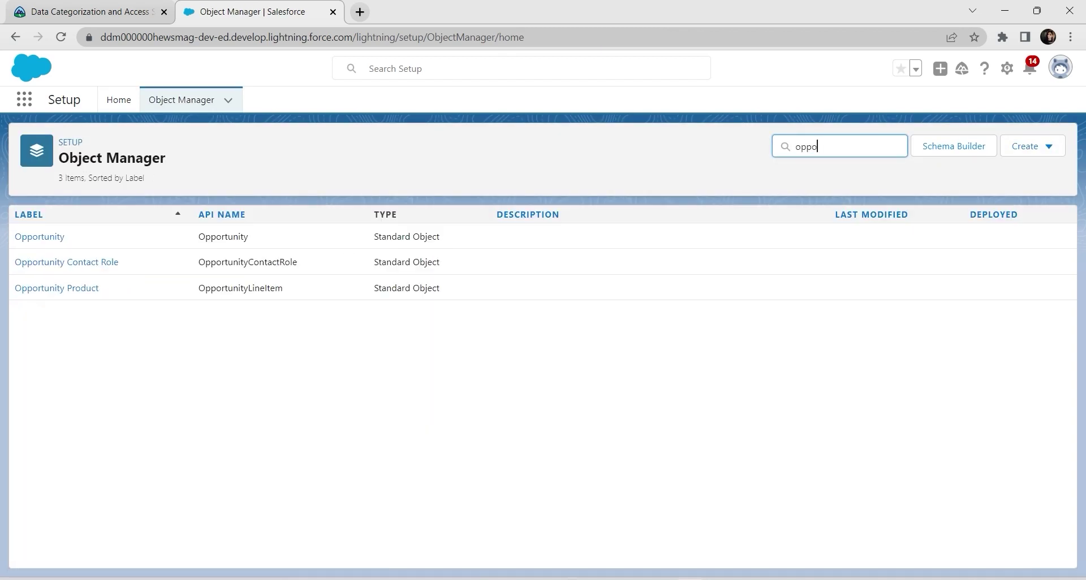
{"action": "left_click", "coordinate": [39, 237]}
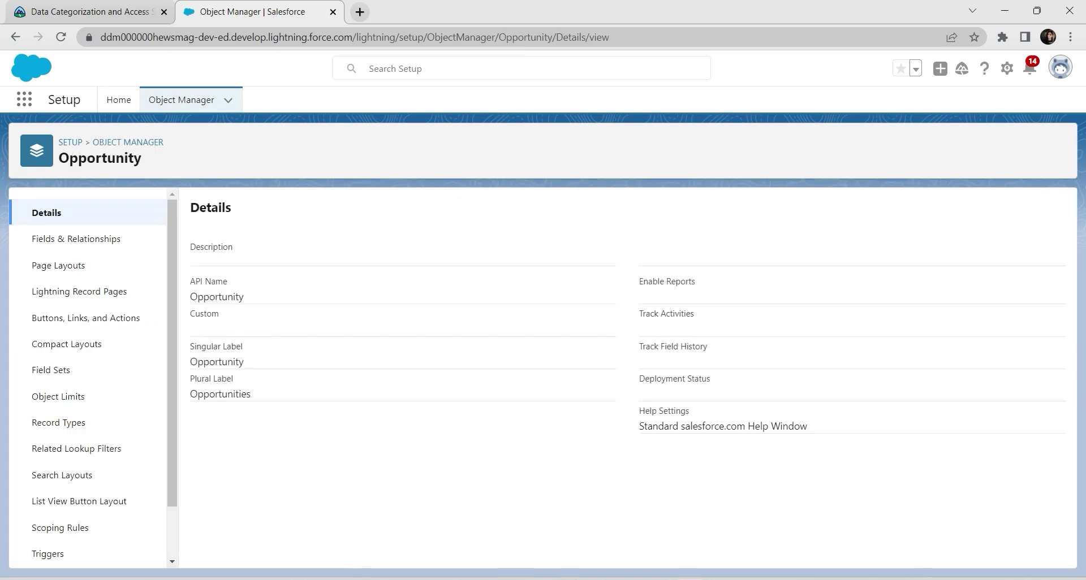
Start a new custom field on Opportunity with the Text Area (Long) type.
{"action": "left_click", "coordinate": [76, 239]}
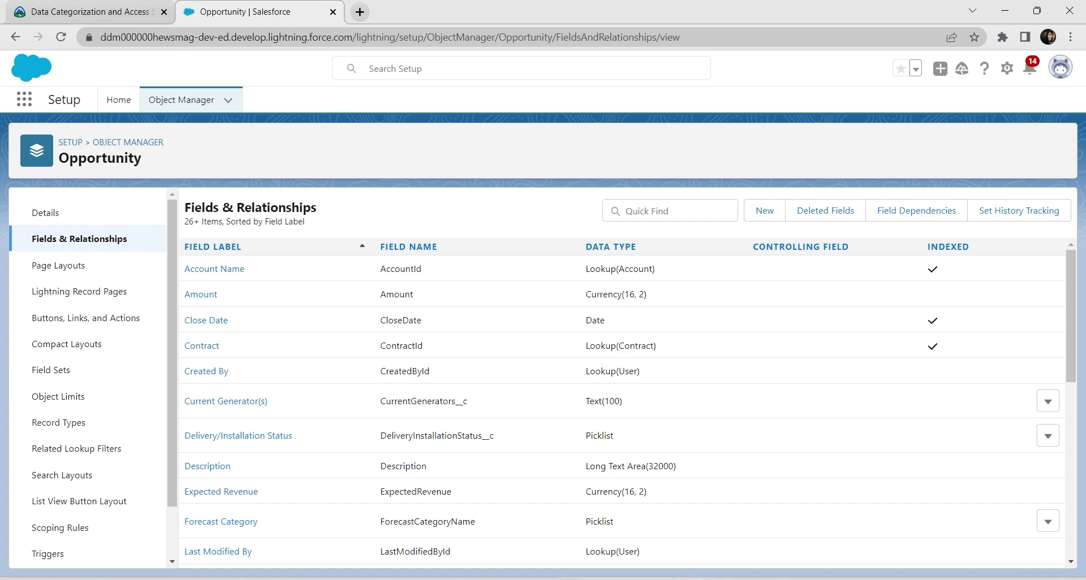
{"action": "left_click", "coordinate": [764, 211]}
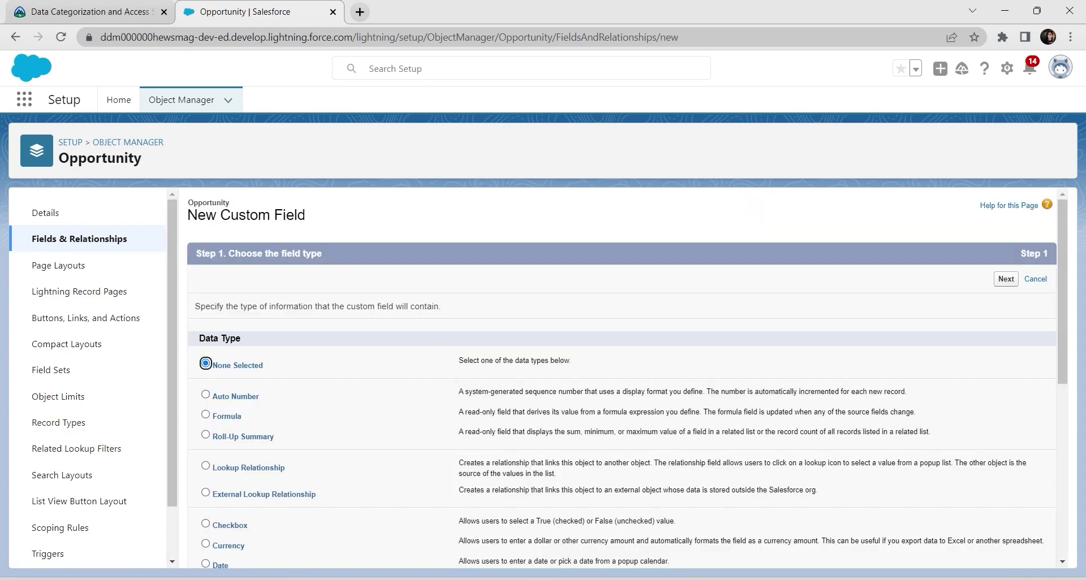
{"action": "scroll", "coordinate": [622, 378], "scroll_direction": "down", "scroll_amount": 6}
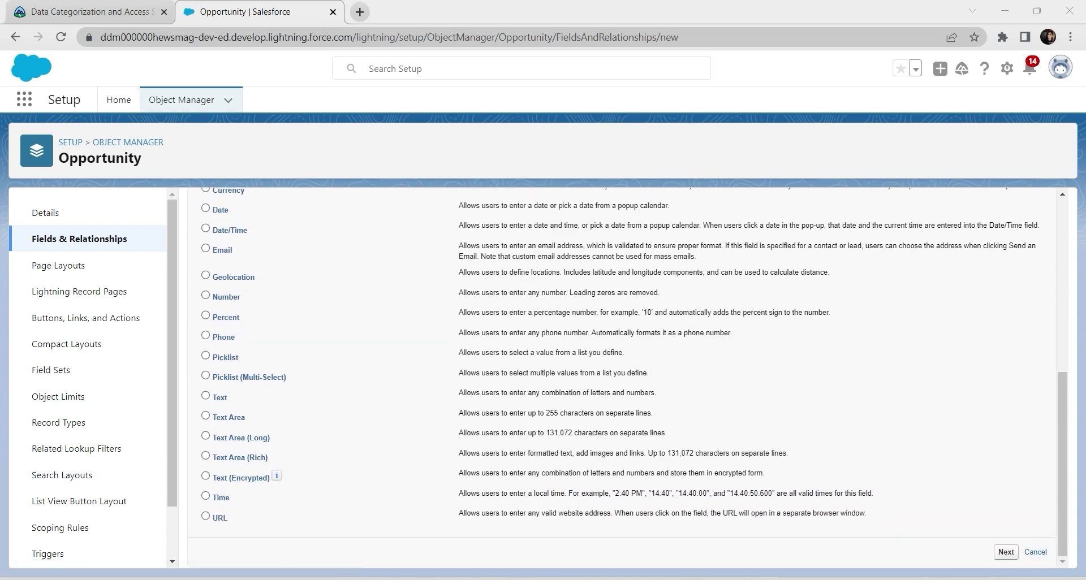
{"action": "left_click", "coordinate": [205, 435]}
{"action": "left_click", "coordinate": [1005, 552]}
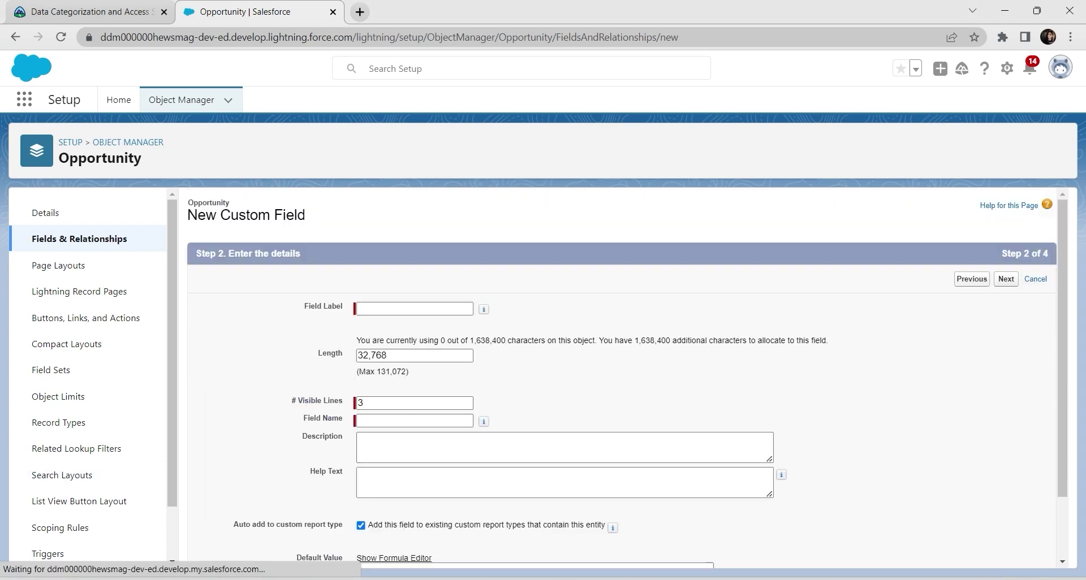
Label the field "Closed Lost Reason" with field name Closed_Lost_Reason, keeping length 32,768 and 3 visible lines, and continue to field-level security.
{"action": "type", "text": "Closed Lost Reason"}
{"action": "key", "text": "Tab"}
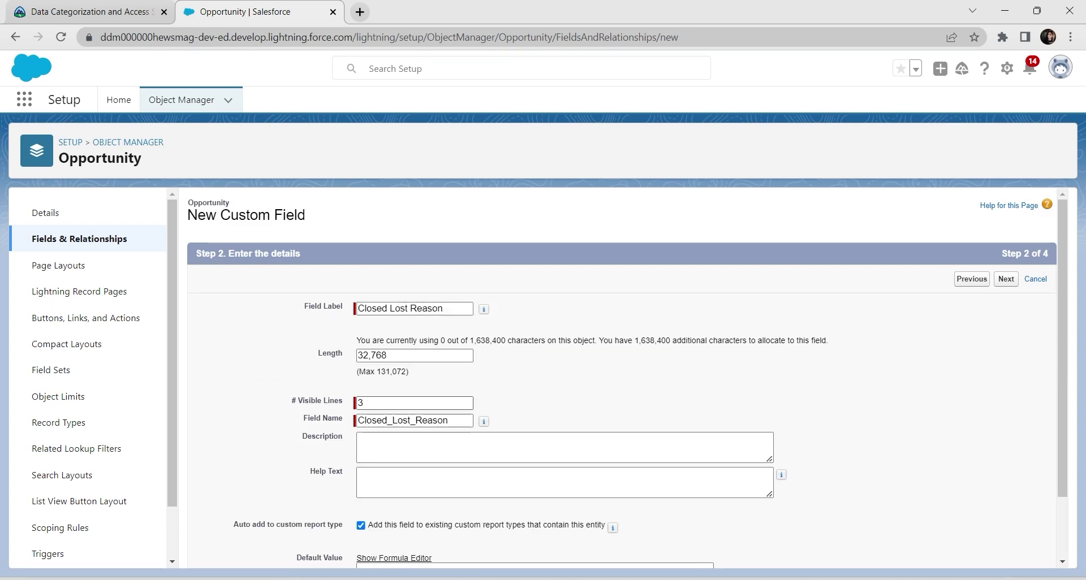
{"action": "scroll", "coordinate": [622, 378], "scroll_direction": "down", "scroll_amount": 2}
{"action": "scroll", "coordinate": [623, 379], "scroll_direction": "up", "scroll_amount": 2}
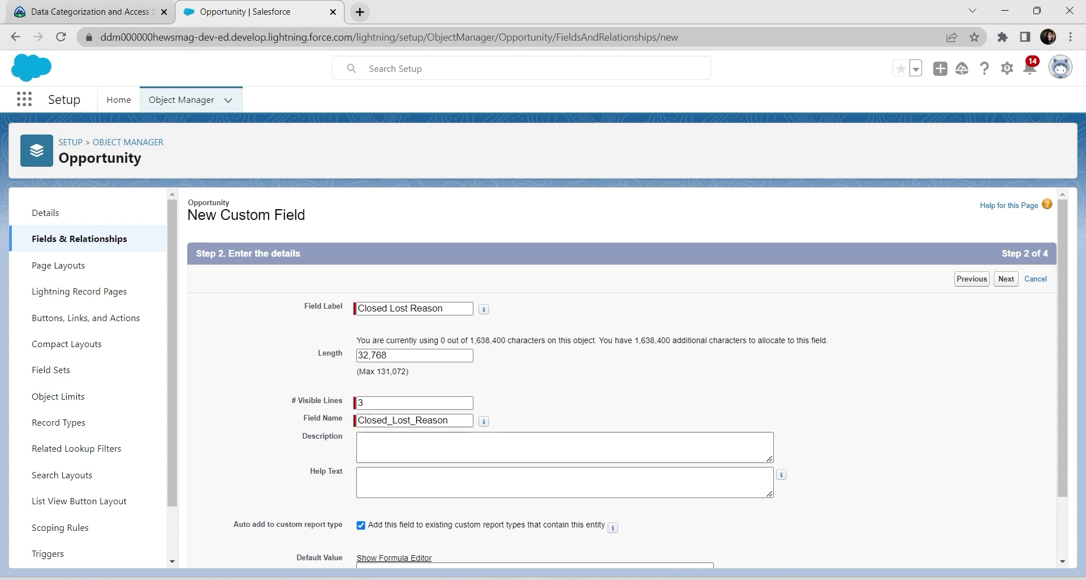
{"action": "left_click", "coordinate": [1005, 279]}
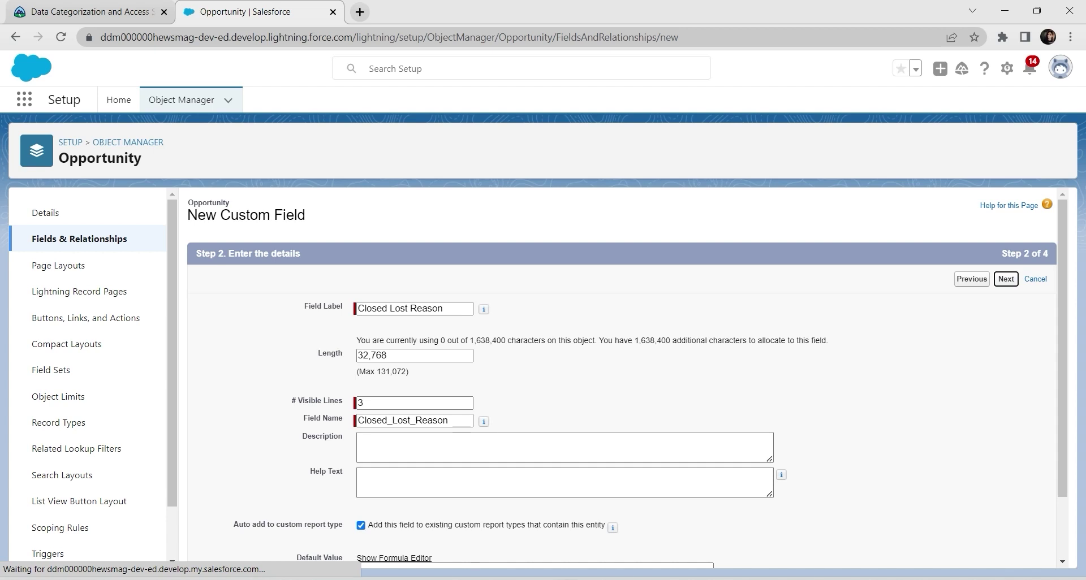
Make the Closed Lost Reason field visible only to System Administrator and save it with all Opportunity page layouts selected.
{"action": "left_click", "coordinate": [735, 399]}
{"action": "left_click", "coordinate": [735, 398]}
{"action": "scroll", "coordinate": [623, 368], "scroll_direction": "down", "scroll_amount": 3}
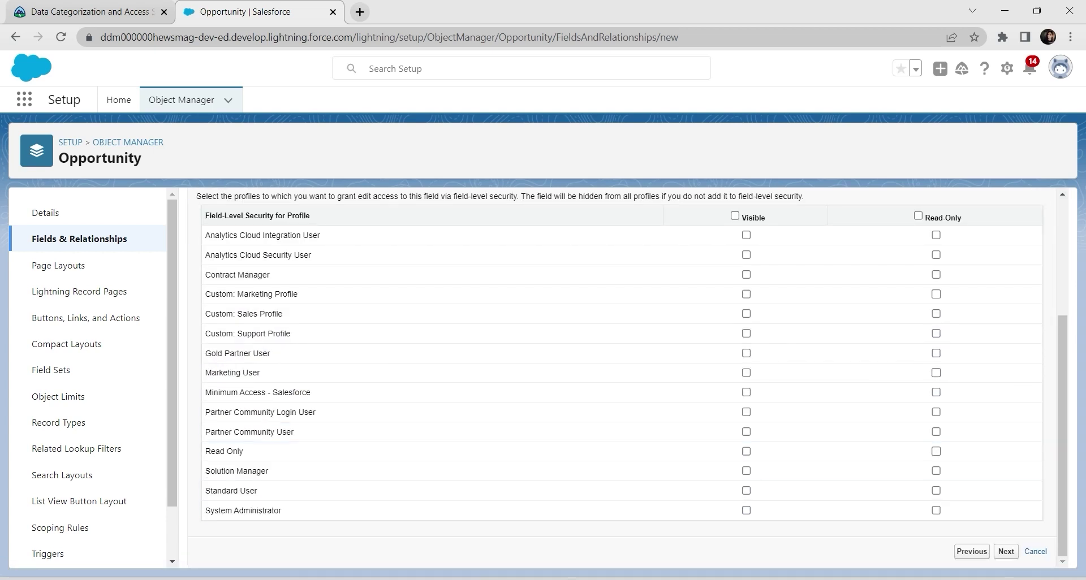
{"action": "left_click", "coordinate": [746, 510]}
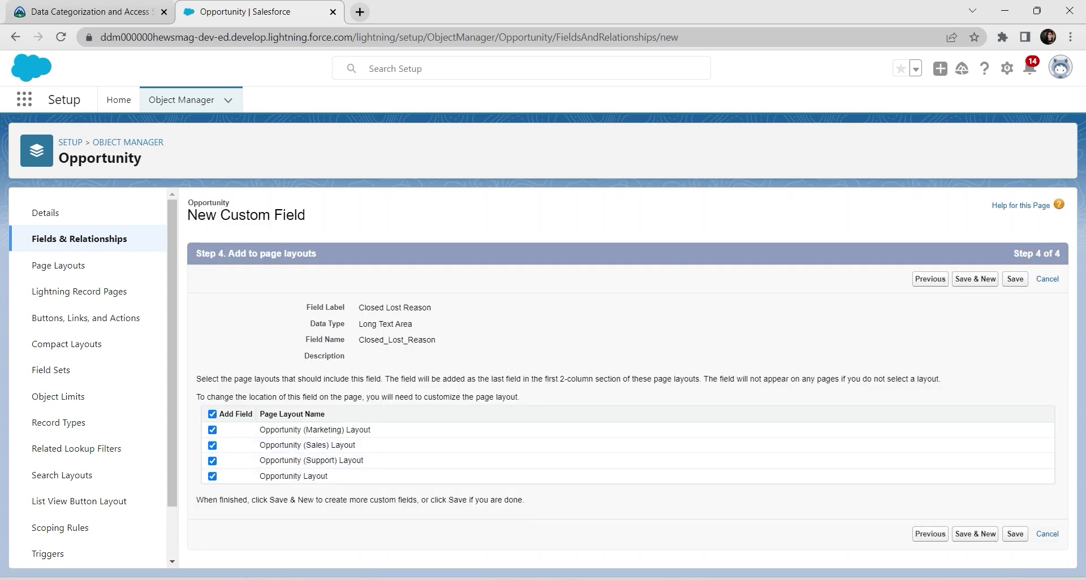
{"action": "left_click", "coordinate": [1015, 534]}
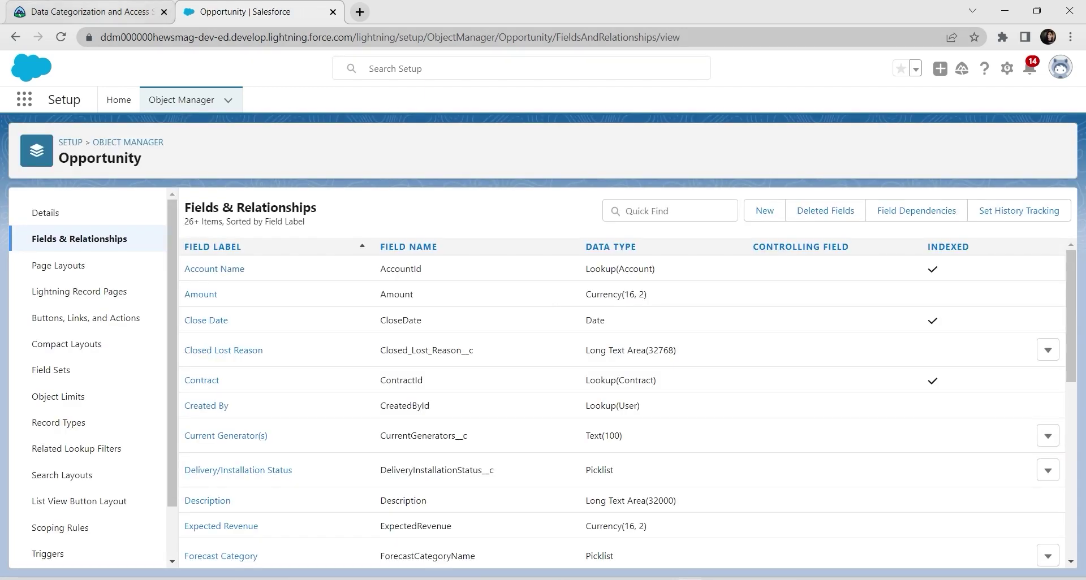
Switch to Trailhead, submit the Create New Fields challenge for checking and accept the terms.
{"action": "left_click", "coordinate": [91, 12]}
{"action": "scroll", "coordinate": [537, 314], "scroll_direction": "down", "scroll_amount": 20}
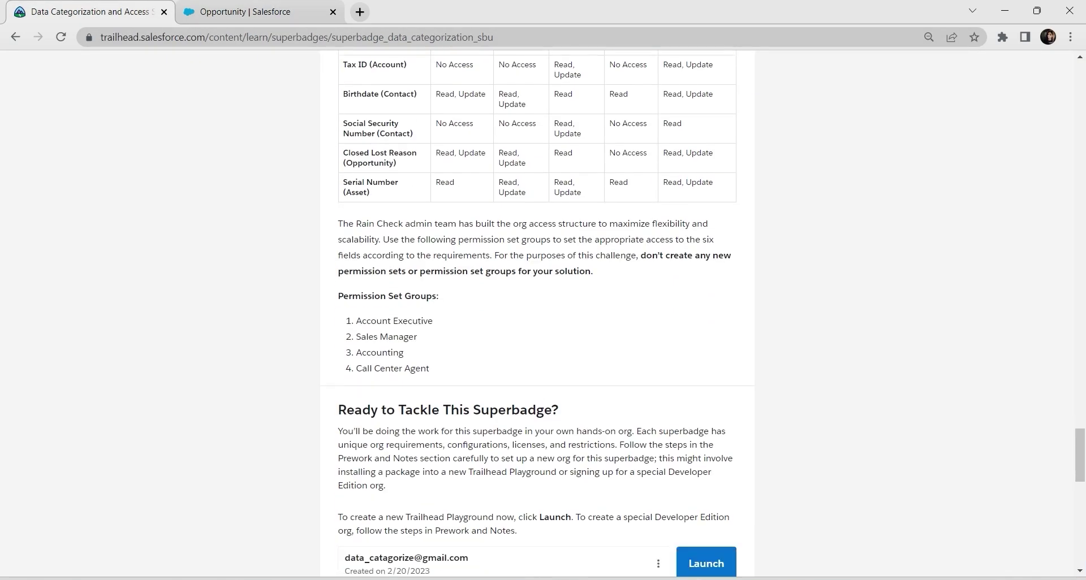
{"action": "left_click", "coordinate": [694, 260]}
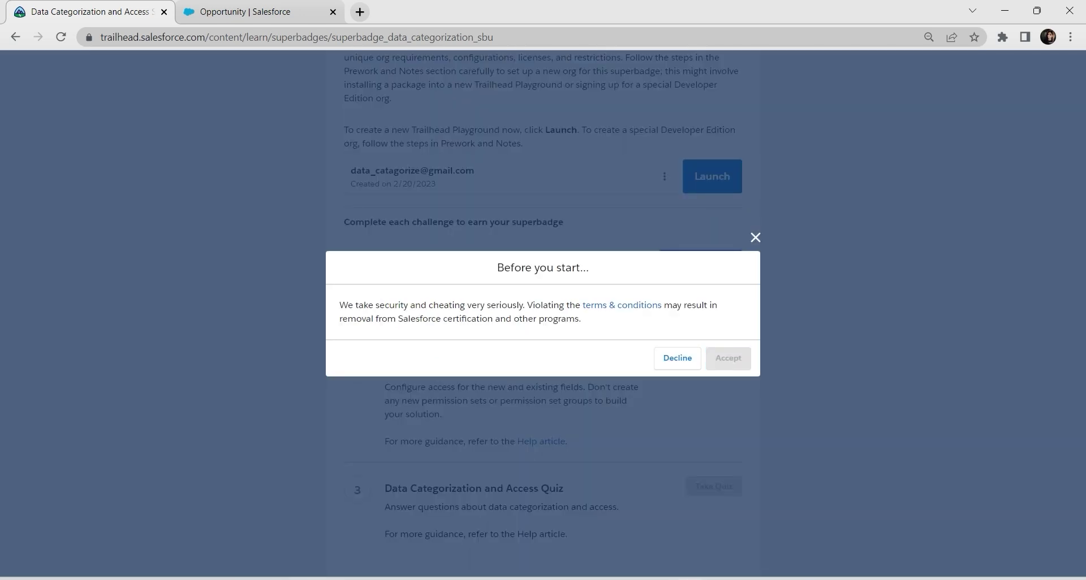
{"action": "key", "text": "Return"}
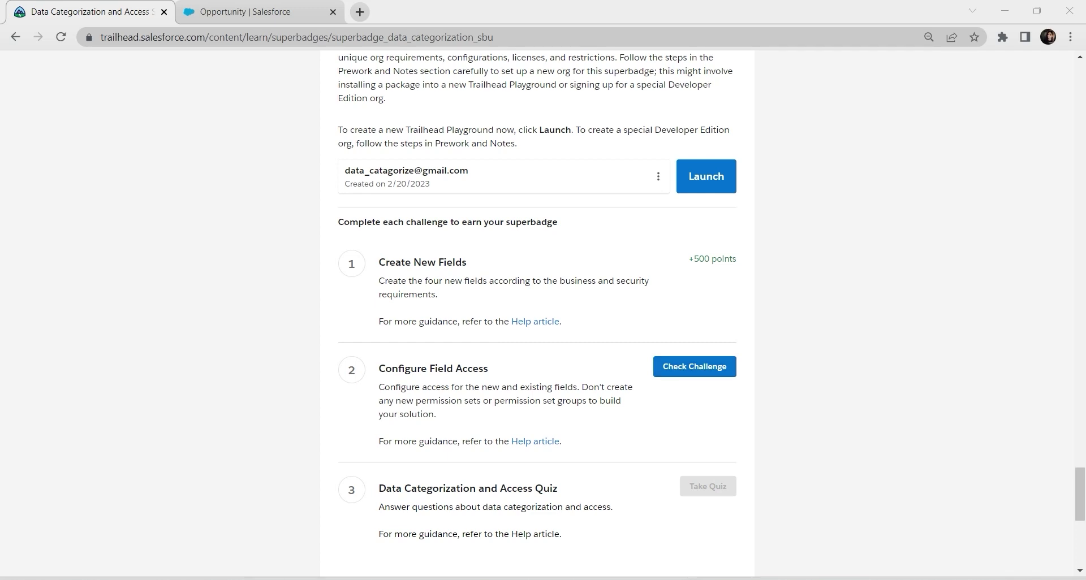
Switch to the Salesforce org, find "permiss" in Setup and open the Permission Sets list.
{"action": "left_click_drag", "start_coordinate": [379, 368], "coordinate": [487, 369]}
{"action": "left_click", "coordinate": [294, 12]}
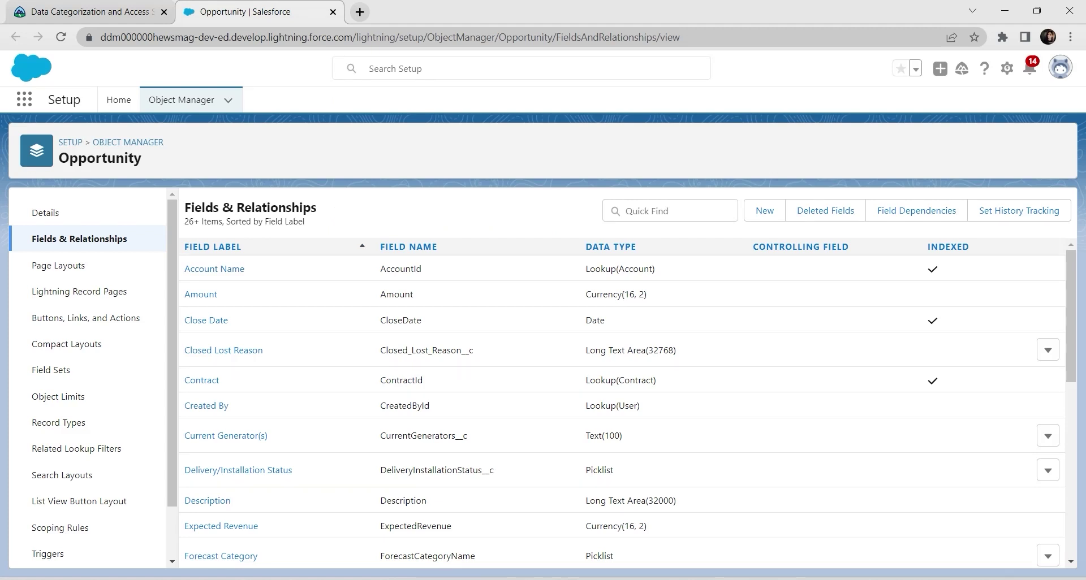
{"action": "left_click", "coordinate": [119, 99]}
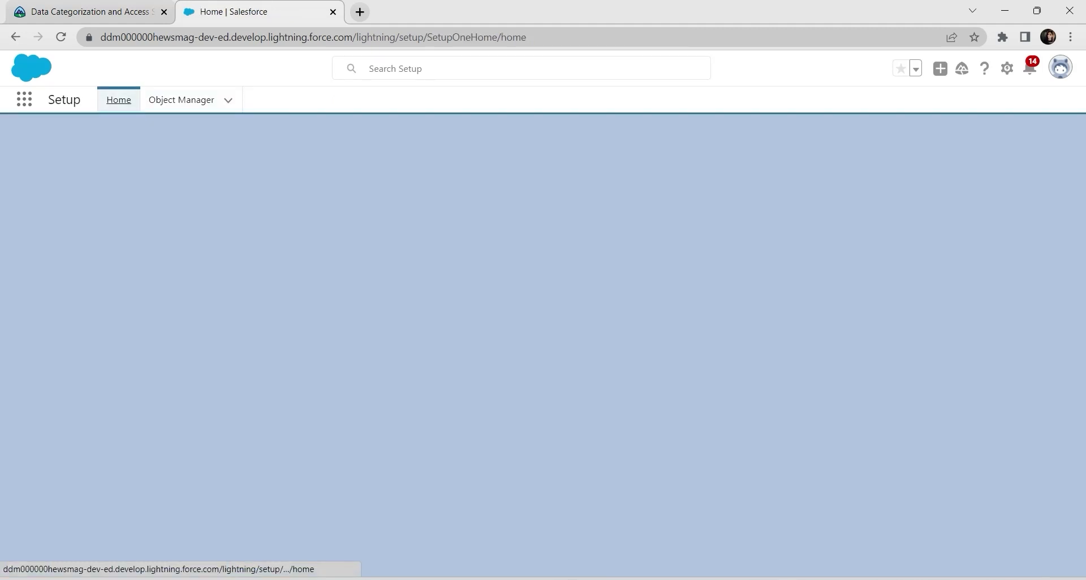
{"action": "type", "text": "pe"}
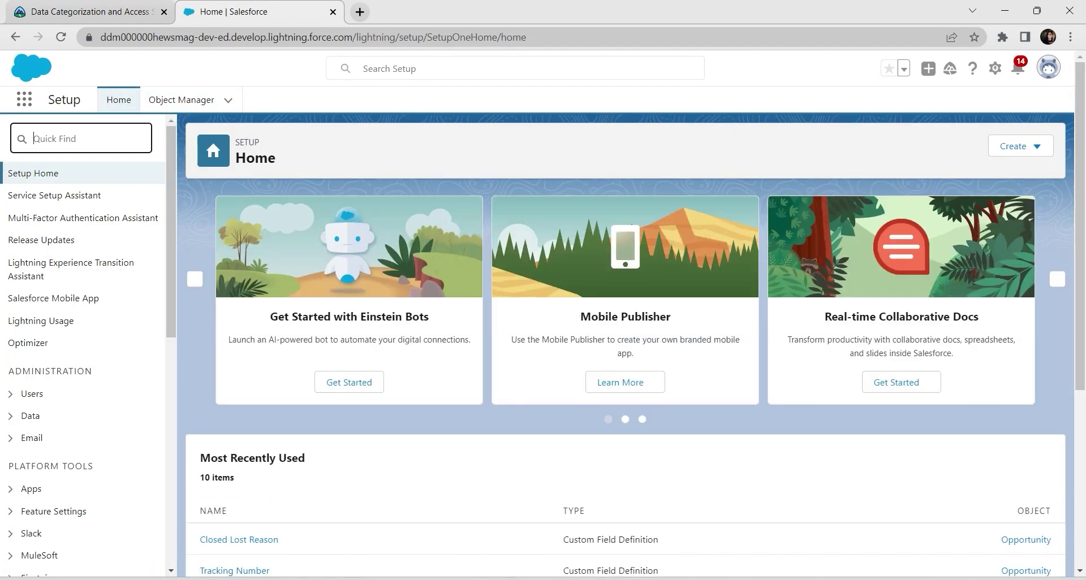
{"action": "type", "text": "rmiss"}
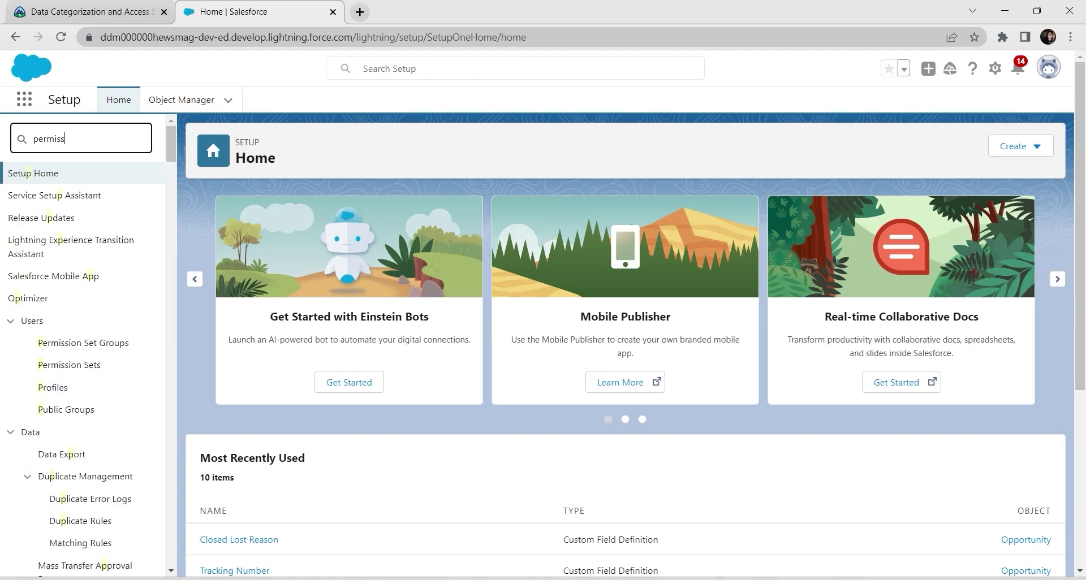
{"action": "left_click", "coordinate": [69, 218]}
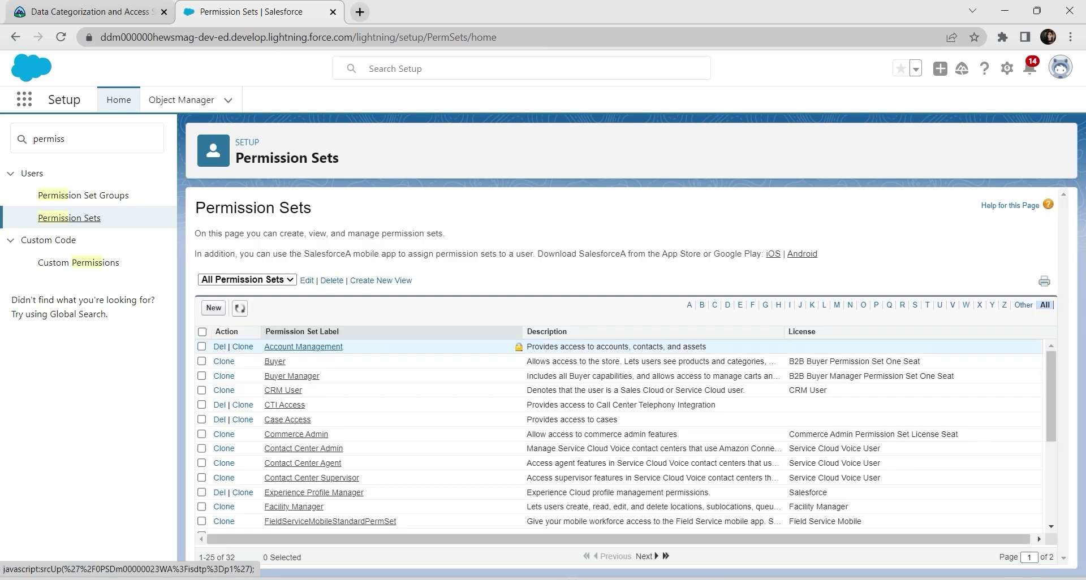
In the Account Management permission set's Accounts object settings, grant read and edit access to Service Plan PIN.
{"action": "left_click", "coordinate": [303, 346]}
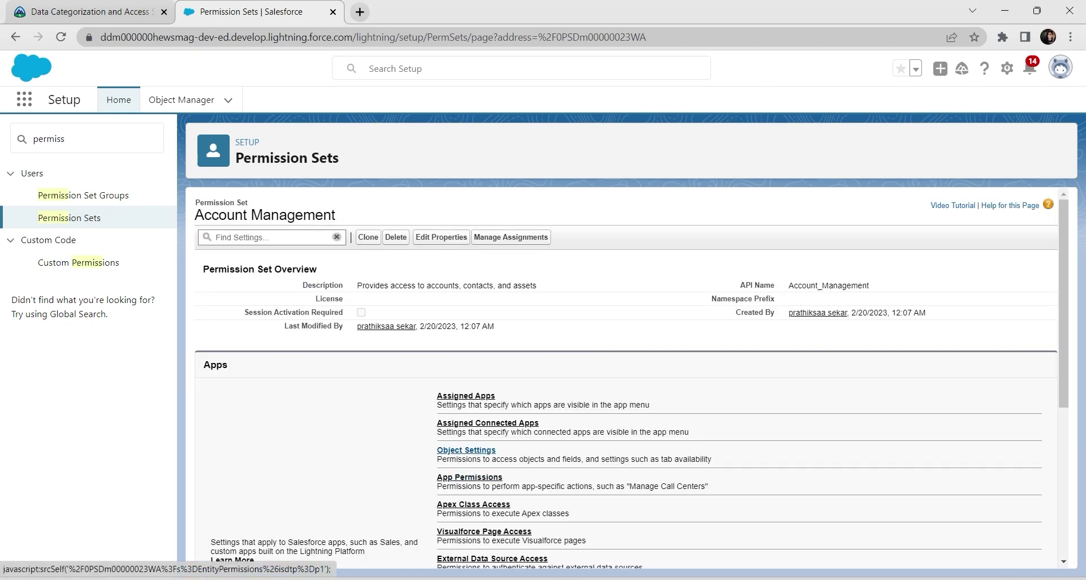
{"action": "left_click", "coordinate": [466, 450]}
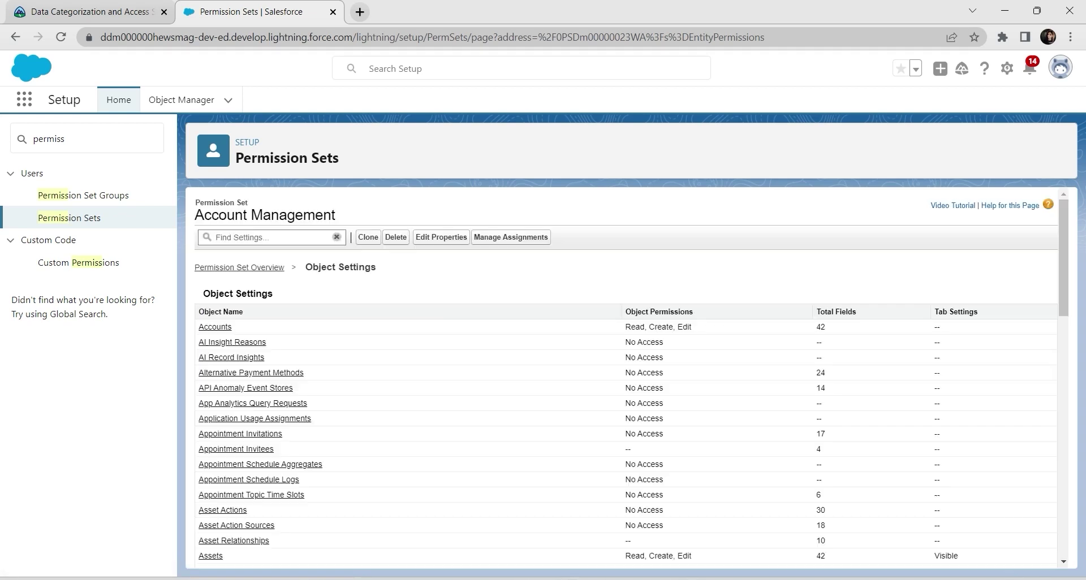
{"action": "left_click", "coordinate": [215, 327]}
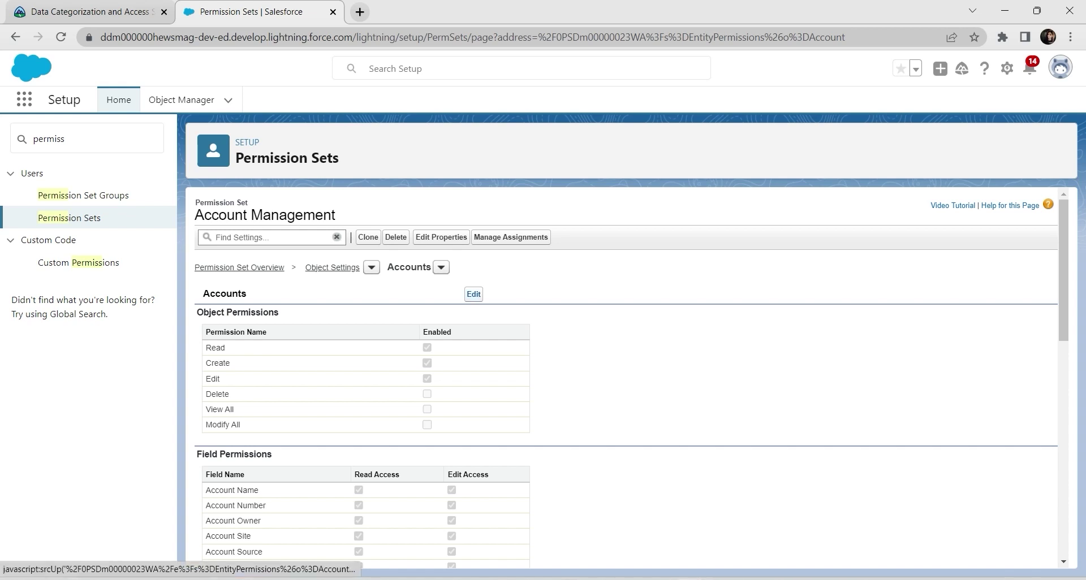
{"action": "left_click", "coordinate": [473, 294]}
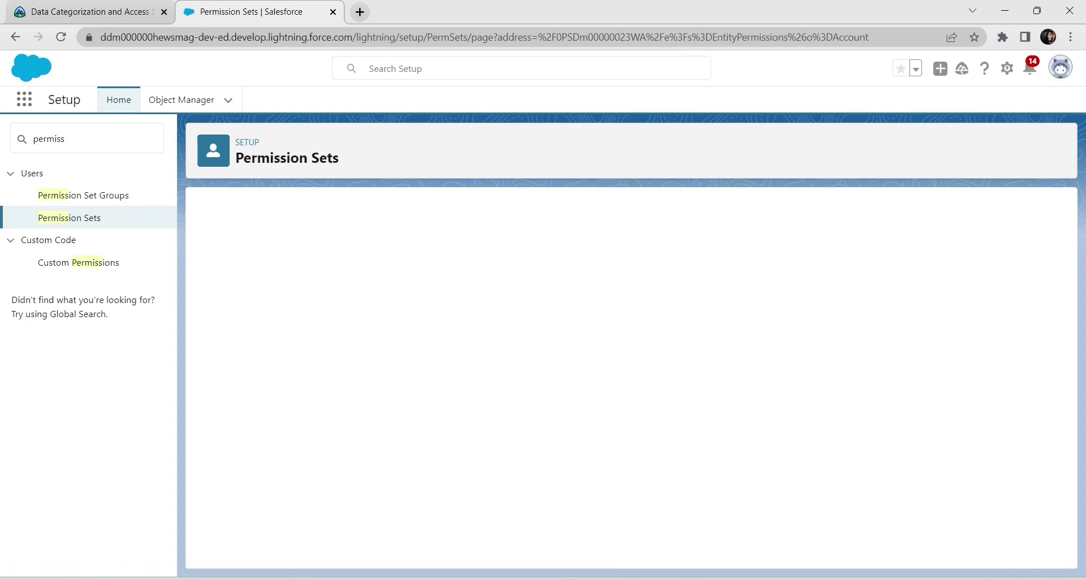
{"action": "scroll", "coordinate": [622, 373], "scroll_direction": "down", "scroll_amount": 10}
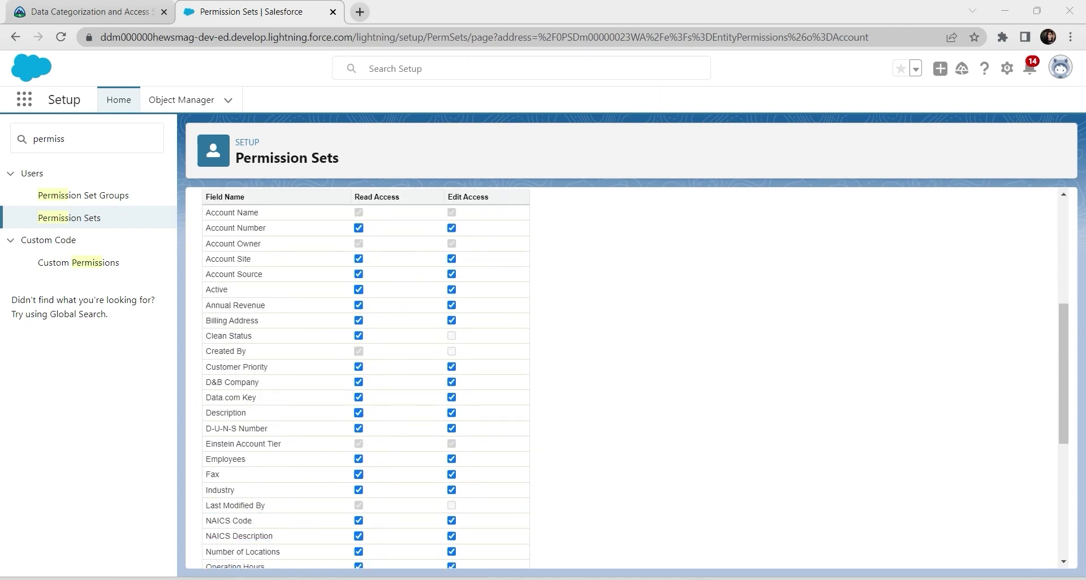
{"action": "left_click", "coordinate": [359, 340]}
{"action": "left_click", "coordinate": [451, 340]}
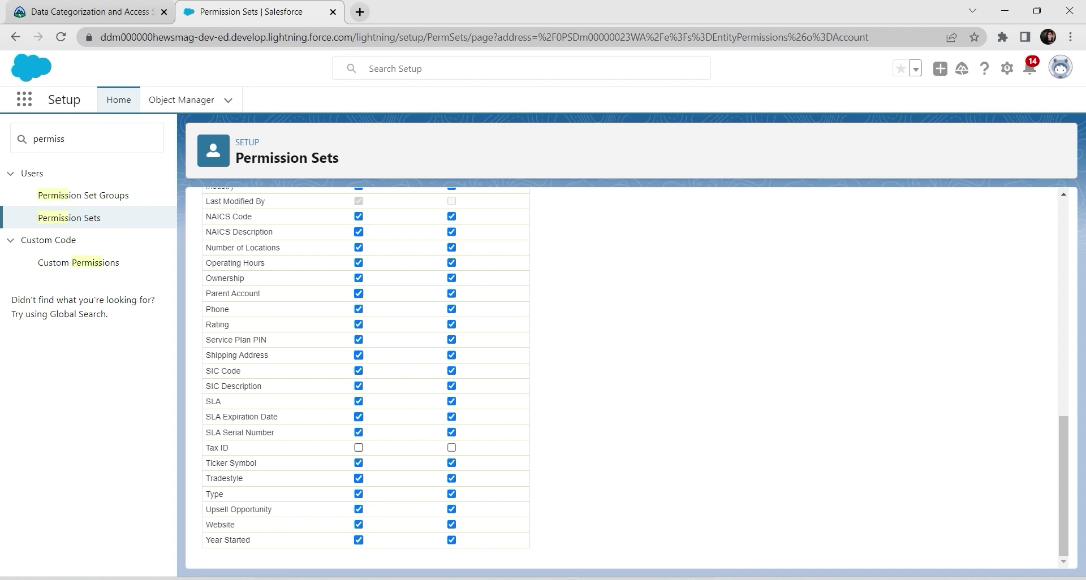
Grant read and edit access to the Tax ID field and save the Accounts permissions.
{"action": "left_click", "coordinate": [359, 447]}
{"action": "left_click", "coordinate": [359, 448]}
{"action": "left_click", "coordinate": [452, 448]}
{"action": "left_click", "coordinate": [451, 448]}
{"action": "left_click", "coordinate": [451, 448]}
{"action": "scroll", "coordinate": [365, 379], "scroll_direction": "up", "scroll_amount": 3}
{"action": "scroll", "coordinate": [622, 379], "scroll_direction": "up", "scroll_amount": 7}
{"action": "left_click", "coordinate": [475, 297]}
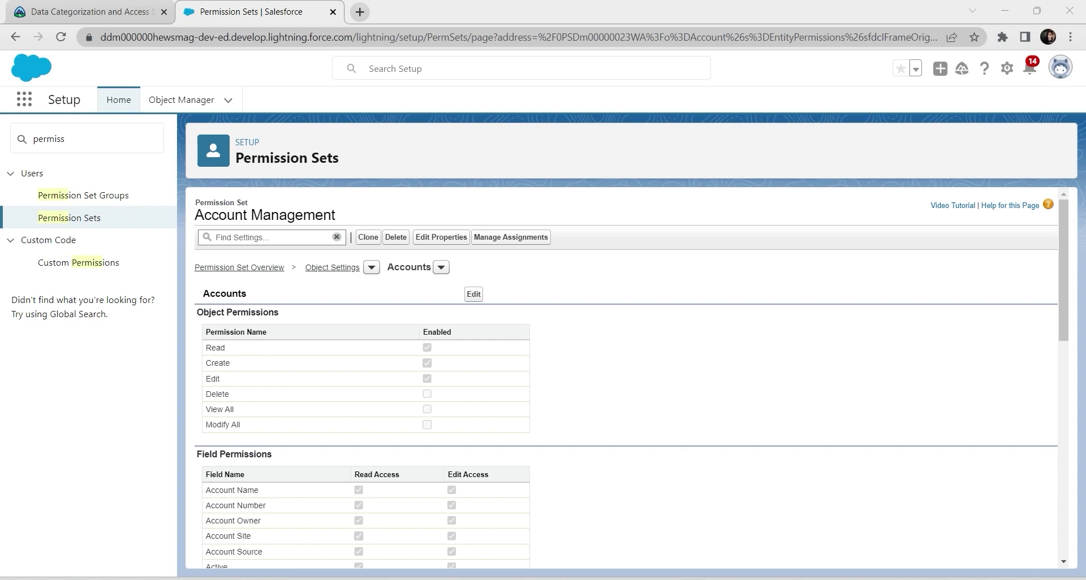
Switch Account Management's object settings to Contacts and open its permissions for editing.
{"action": "left_click", "coordinate": [441, 267]}
{"action": "scroll", "coordinate": [430, 427], "scroll_direction": "down", "scroll_amount": 7}
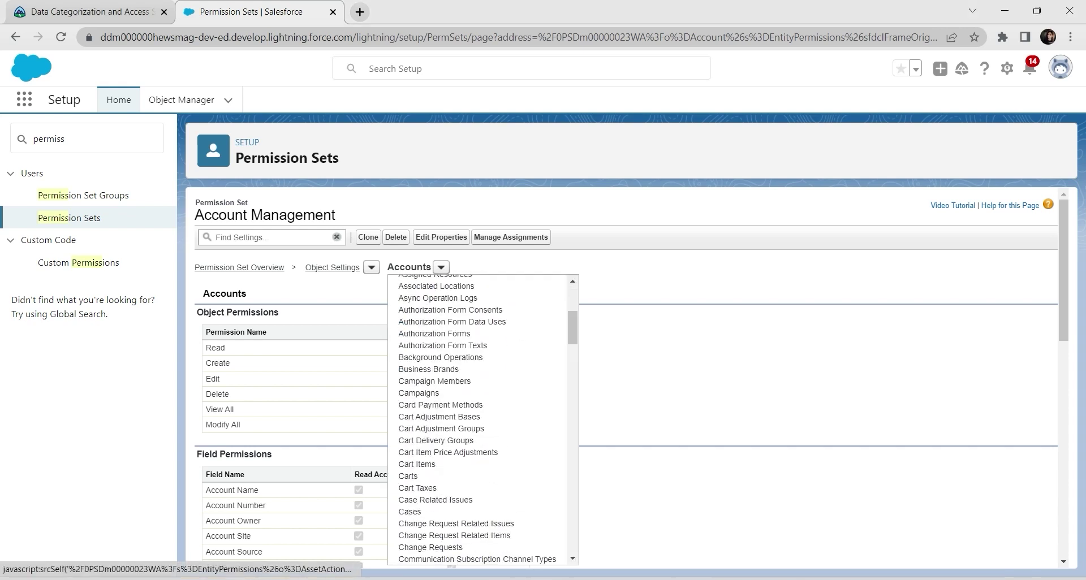
{"action": "scroll", "coordinate": [441, 419], "scroll_direction": "down", "scroll_amount": 3}
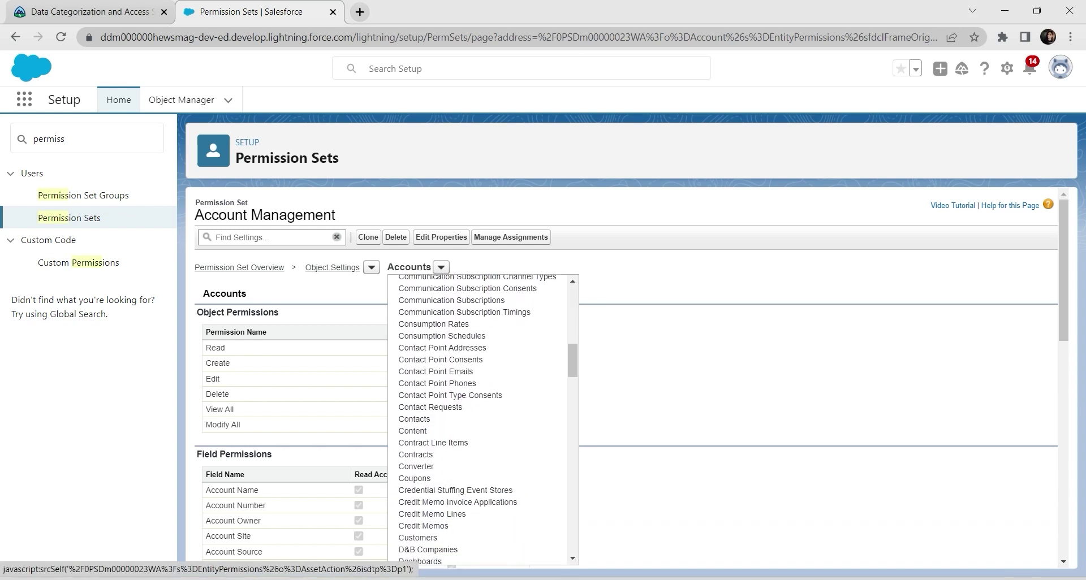
{"action": "left_click", "coordinate": [414, 396]}
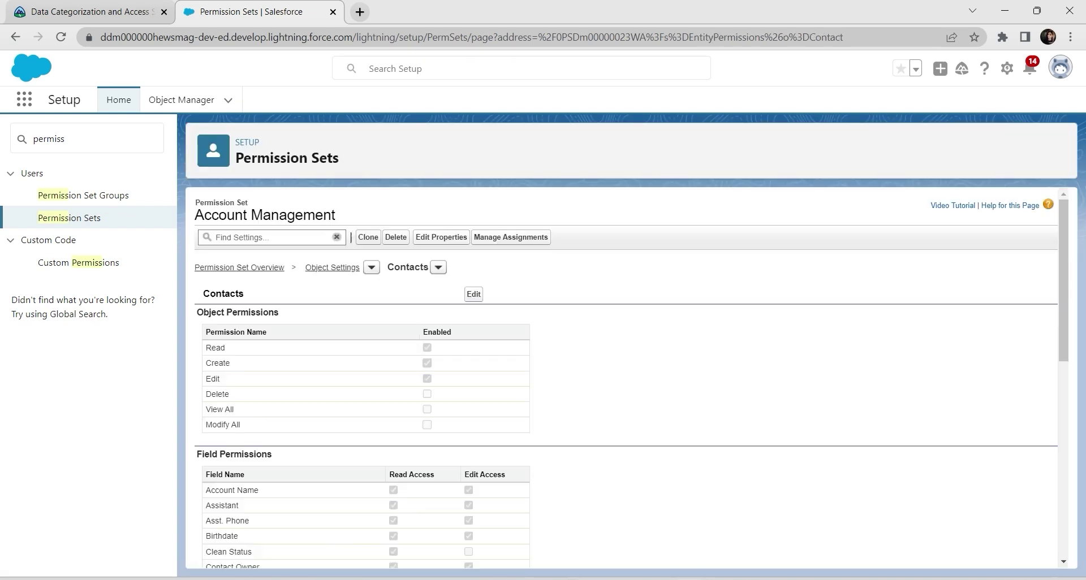
{"action": "left_click", "coordinate": [473, 294]}
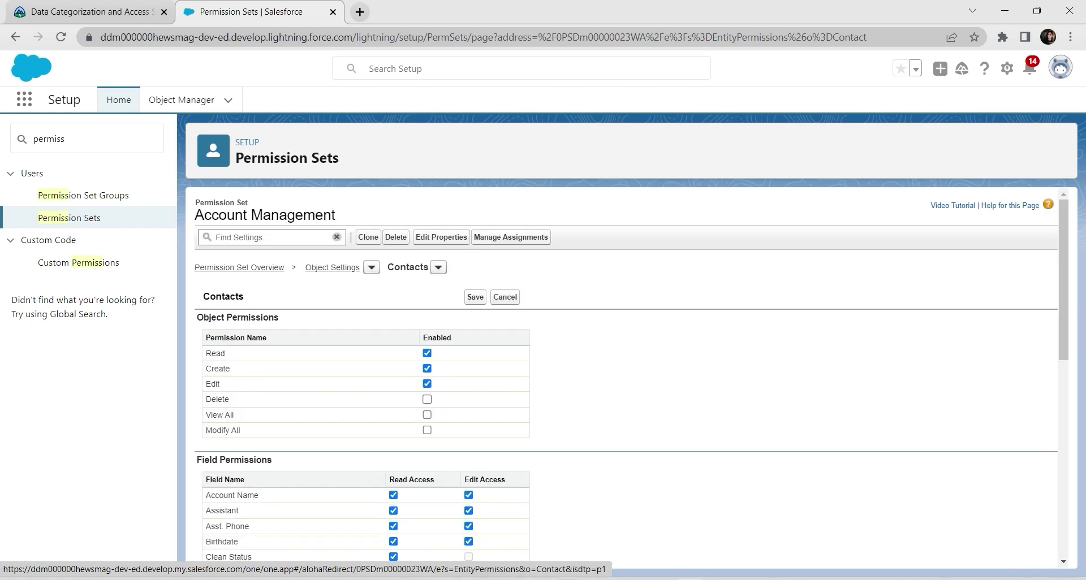
Grant read and edit access to the Social Security Number field and save the Contacts permissions.
{"action": "scroll", "coordinate": [633, 374], "scroll_direction": "down", "scroll_amount": 5}
{"action": "scroll", "coordinate": [622, 373], "scroll_direction": "up", "scroll_amount": 2}
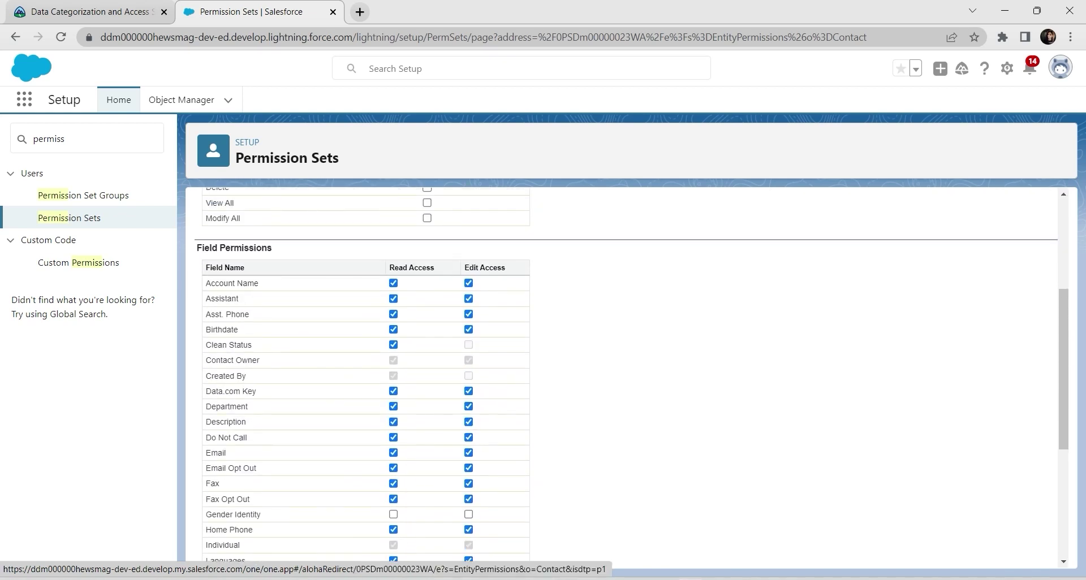
{"action": "scroll", "coordinate": [622, 373], "scroll_direction": "down", "scroll_amount": 2}
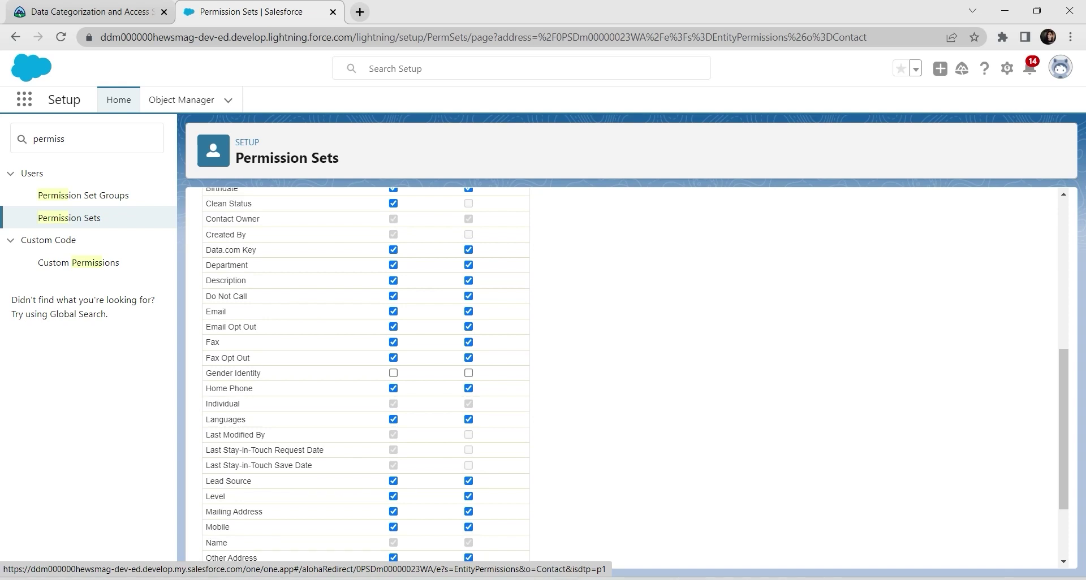
{"action": "scroll", "coordinate": [622, 374], "scroll_direction": "up", "scroll_amount": 1}
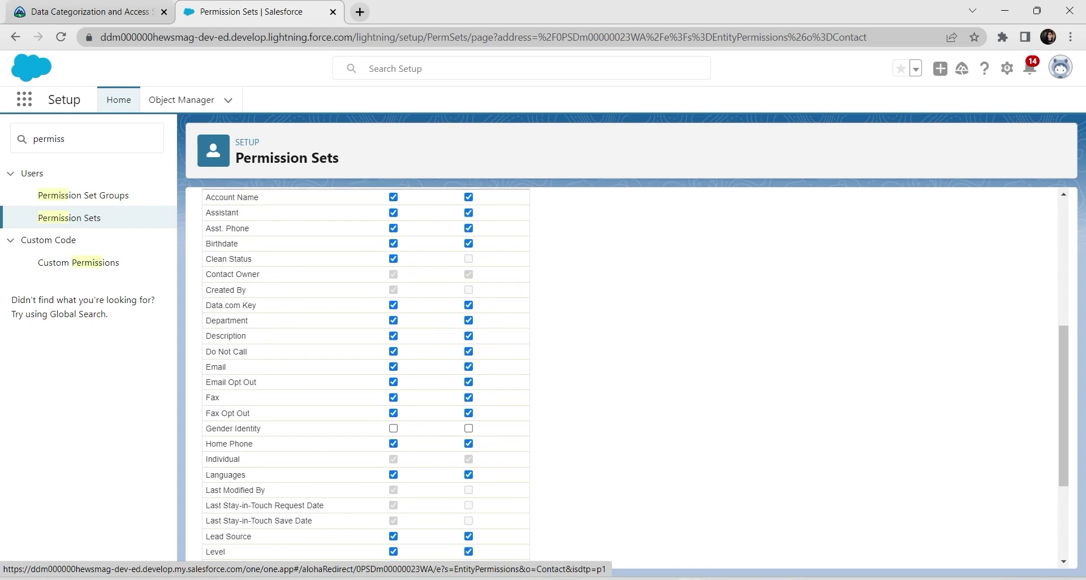
{"action": "scroll", "coordinate": [622, 373], "scroll_direction": "down", "scroll_amount": 3}
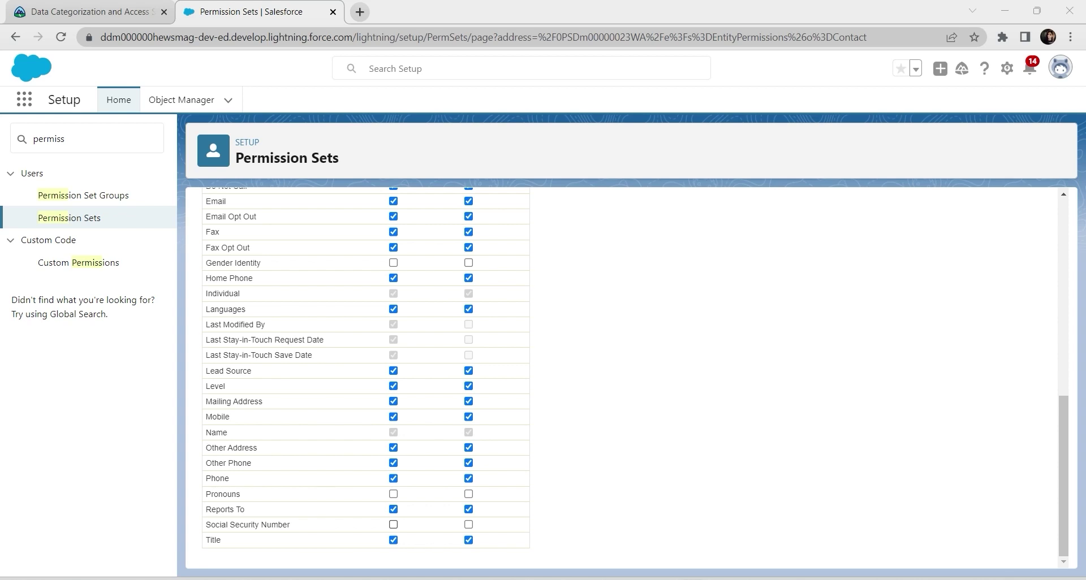
{"action": "left_click", "coordinate": [393, 525]}
{"action": "left_click", "coordinate": [468, 524]}
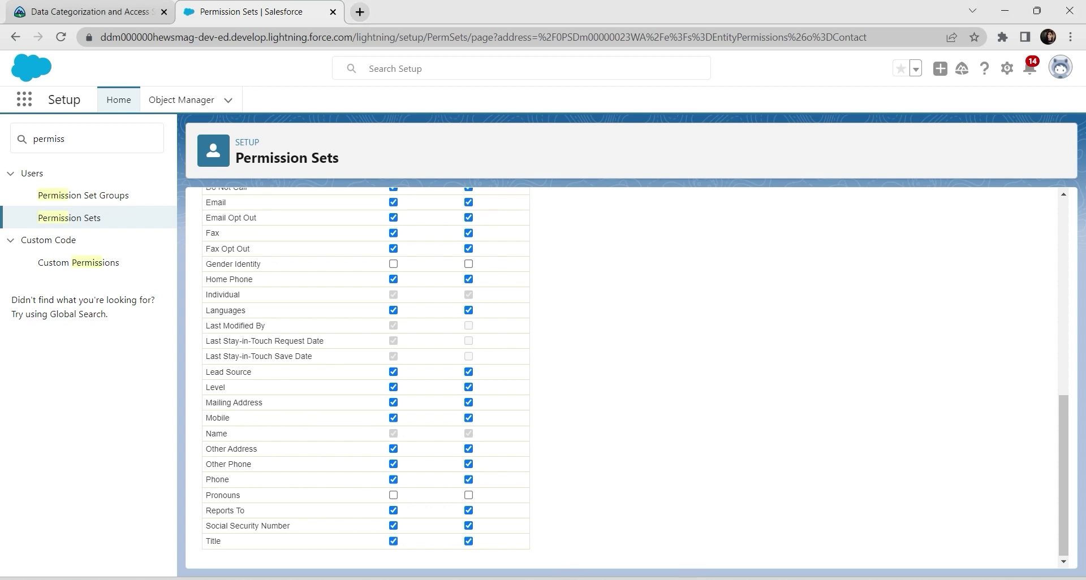
{"action": "scroll", "coordinate": [623, 377], "scroll_direction": "up", "scroll_amount": 8}
{"action": "left_click", "coordinate": [475, 297]}
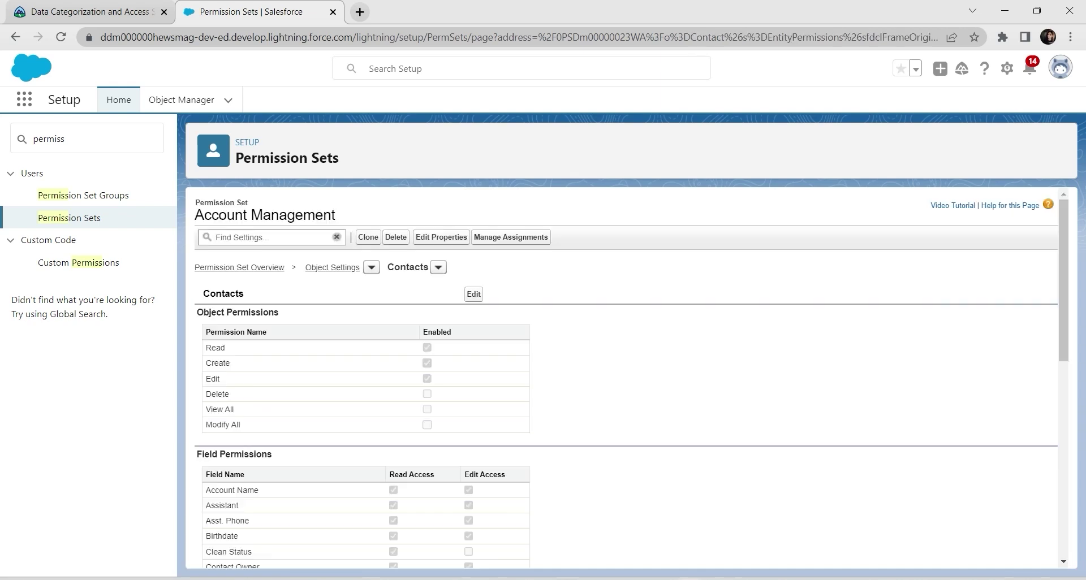
Switch Account Management's object settings to Opportunities and open its permissions for editing.
{"action": "left_click", "coordinate": [438, 267]}
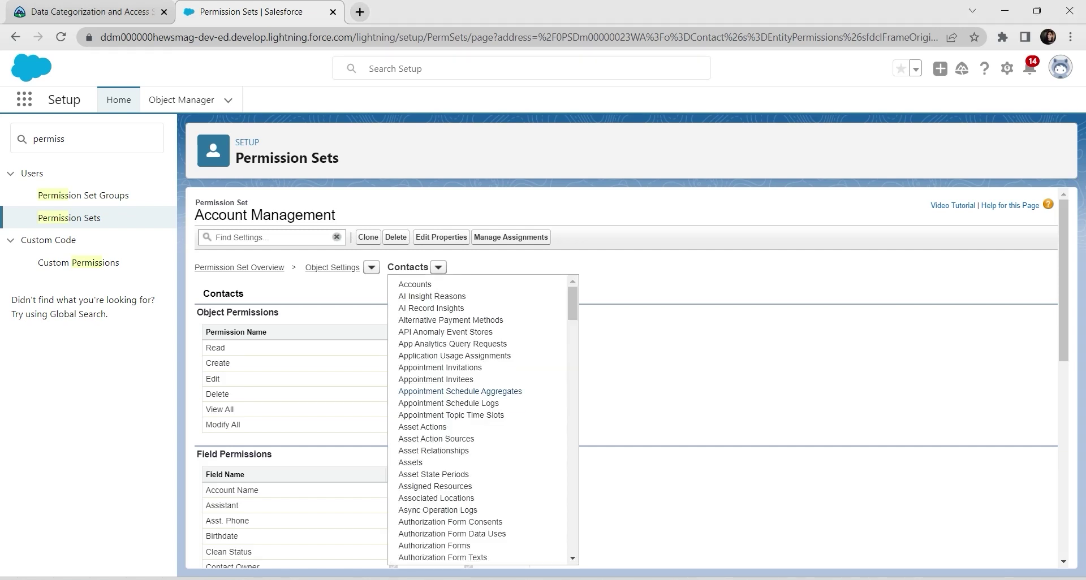
{"action": "scroll", "coordinate": [481, 419], "scroll_direction": "down", "scroll_amount": 15}
{"action": "scroll", "coordinate": [481, 419], "scroll_direction": "down", "scroll_amount": 15}
{"action": "scroll", "coordinate": [481, 419], "scroll_direction": "up", "scroll_amount": 5}
{"action": "scroll", "coordinate": [429, 329], "scroll_direction": "up", "scroll_amount": 1}
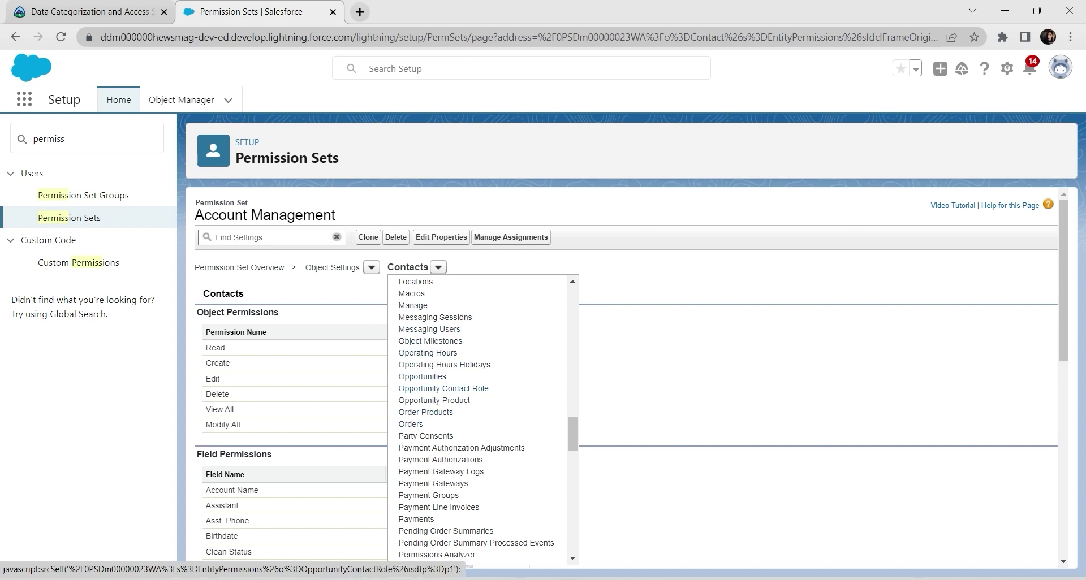
{"action": "left_click", "coordinate": [422, 376]}
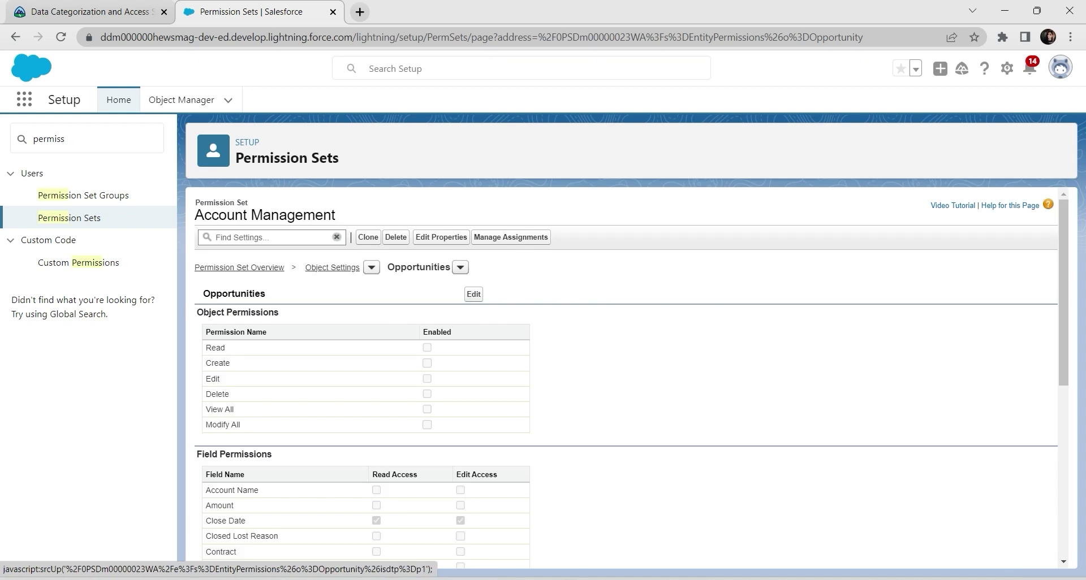
{"action": "left_click", "coordinate": [474, 294]}
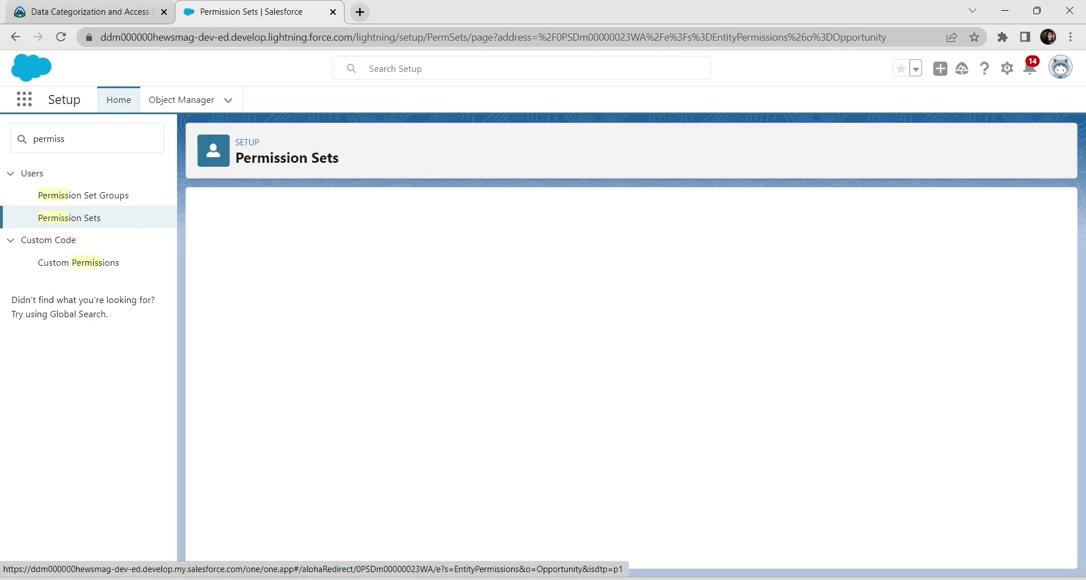
Grant read and edit access to the Closed Lost Reason field and save the Opportunities permissions.
{"action": "scroll", "coordinate": [631, 376], "scroll_direction": "down", "scroll_amount": 3}
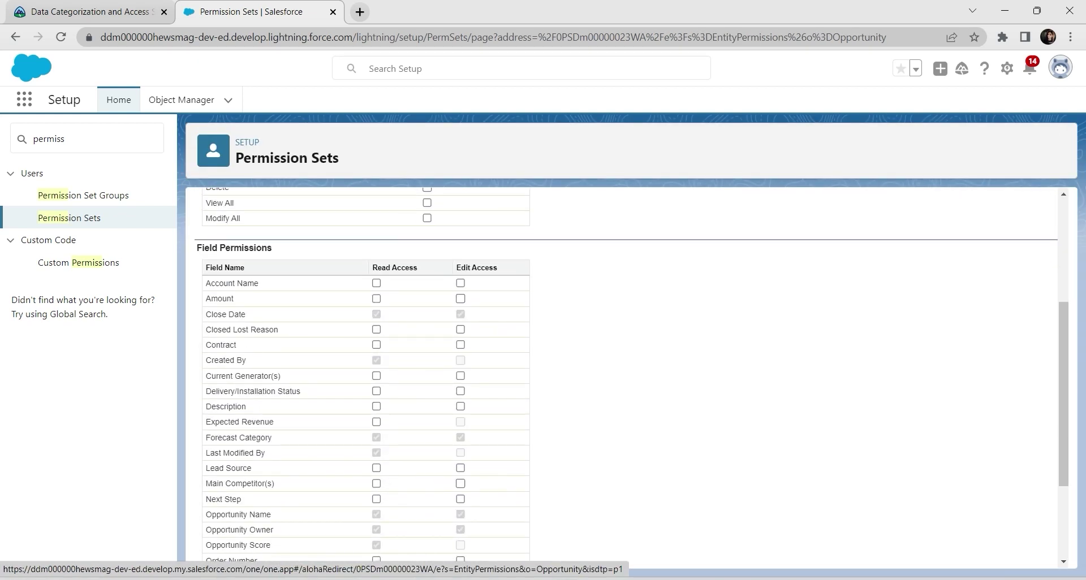
{"action": "left_click", "coordinate": [377, 330]}
{"action": "left_click", "coordinate": [460, 329]}
{"action": "scroll", "coordinate": [630, 376], "scroll_direction": "up", "scroll_amount": 4}
{"action": "left_click", "coordinate": [474, 297]}
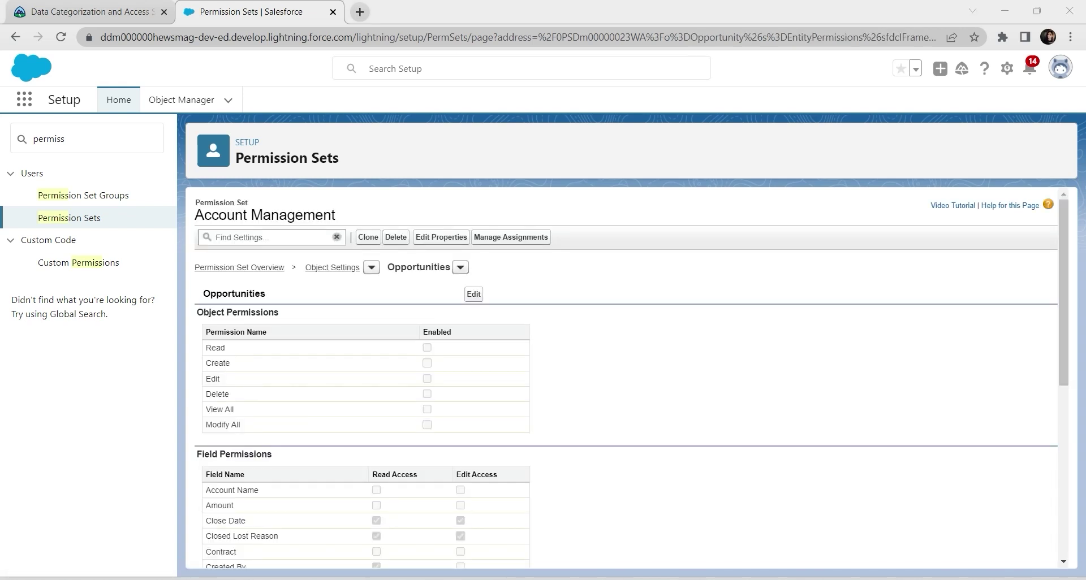
Open Account Management's Assets permissions for editing, review the field access and save.
{"action": "left_click", "coordinate": [460, 267]}
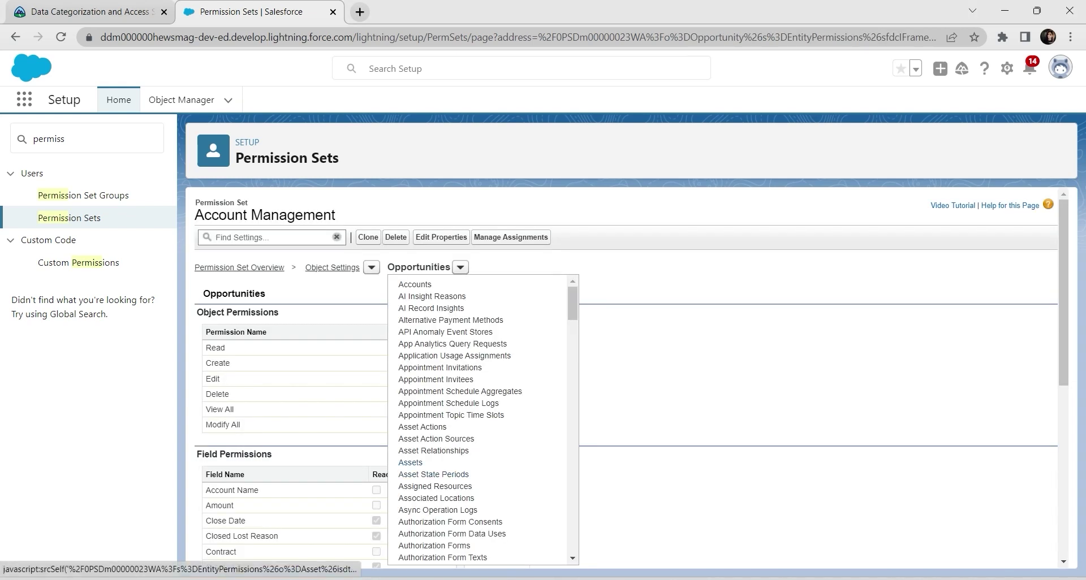
{"action": "left_click", "coordinate": [411, 463]}
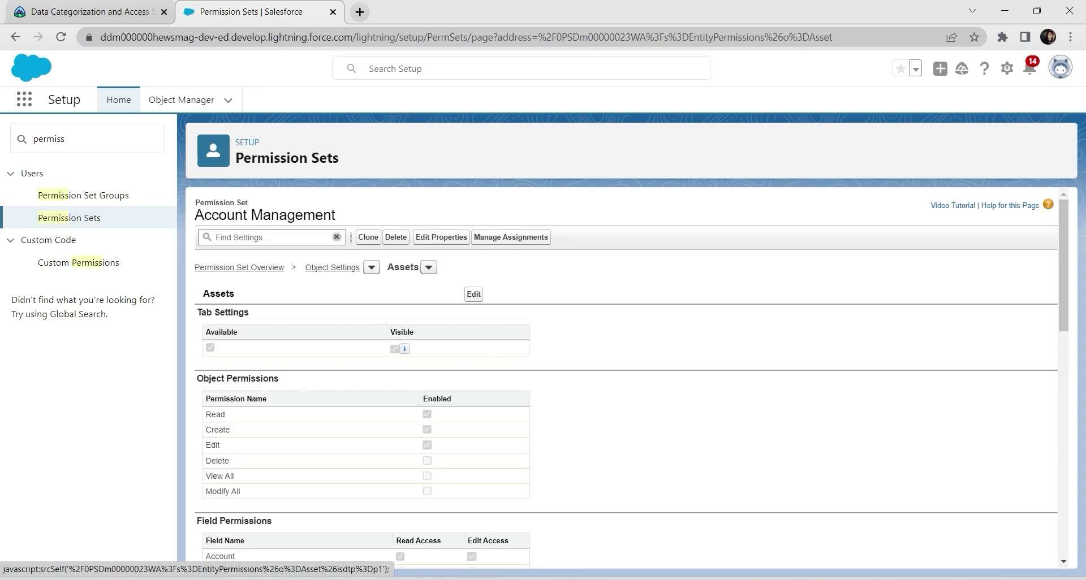
{"action": "left_click", "coordinate": [473, 294]}
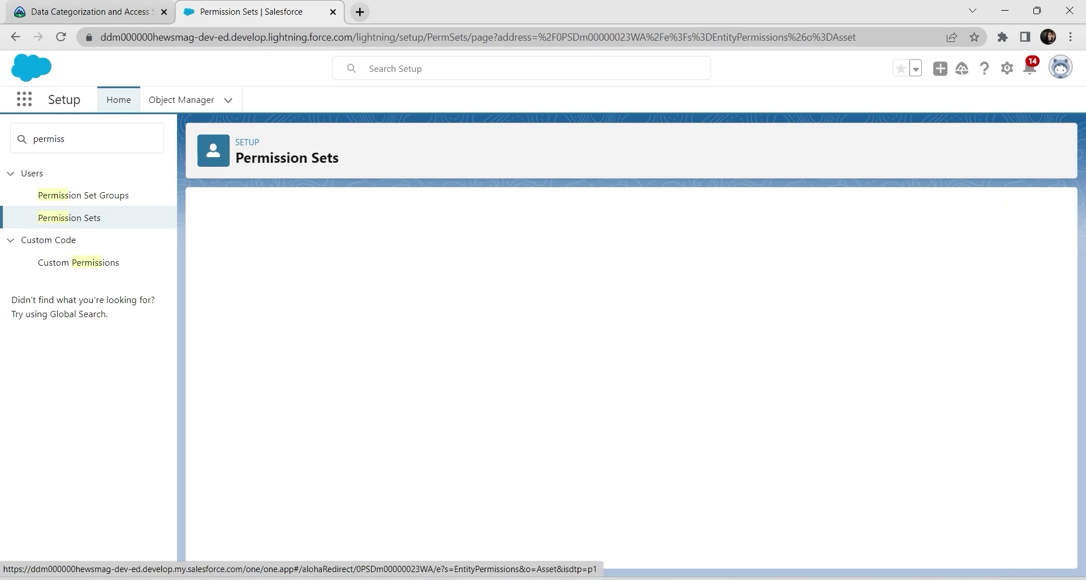
{"action": "scroll", "coordinate": [622, 374], "scroll_direction": "down", "scroll_amount": 15}
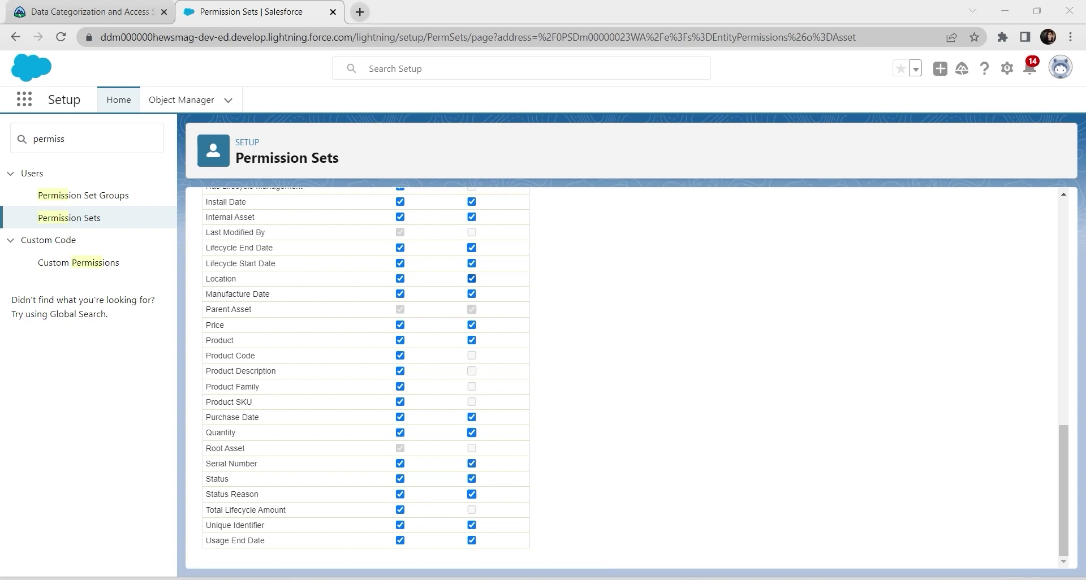
{"action": "scroll", "coordinate": [632, 377], "scroll_direction": "up", "scroll_amount": 15}
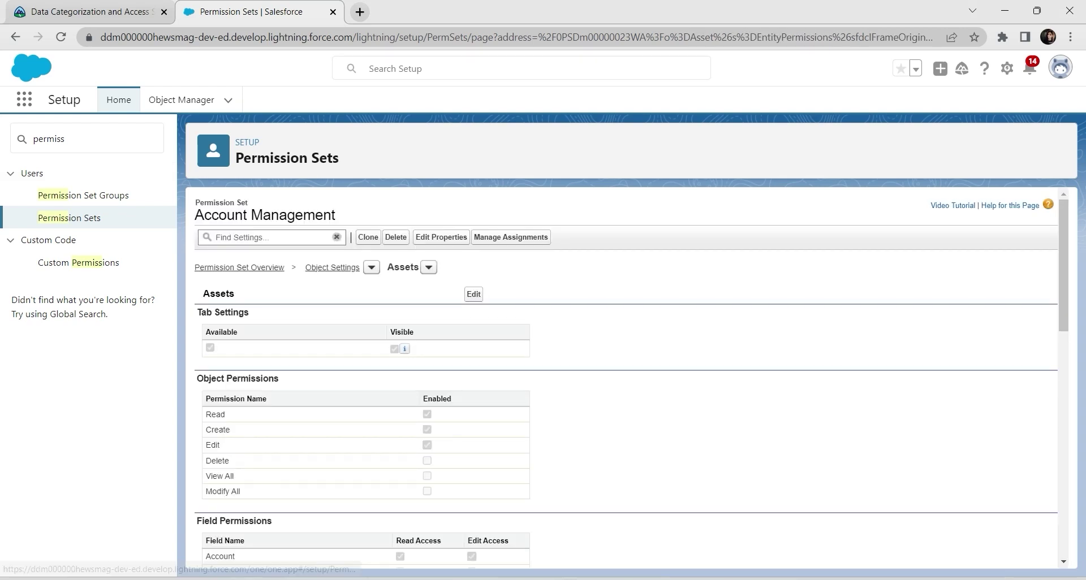
Open the Opportunity Management permission set from the permission sets list and go to its object settings.
{"action": "left_click", "coordinate": [69, 217]}
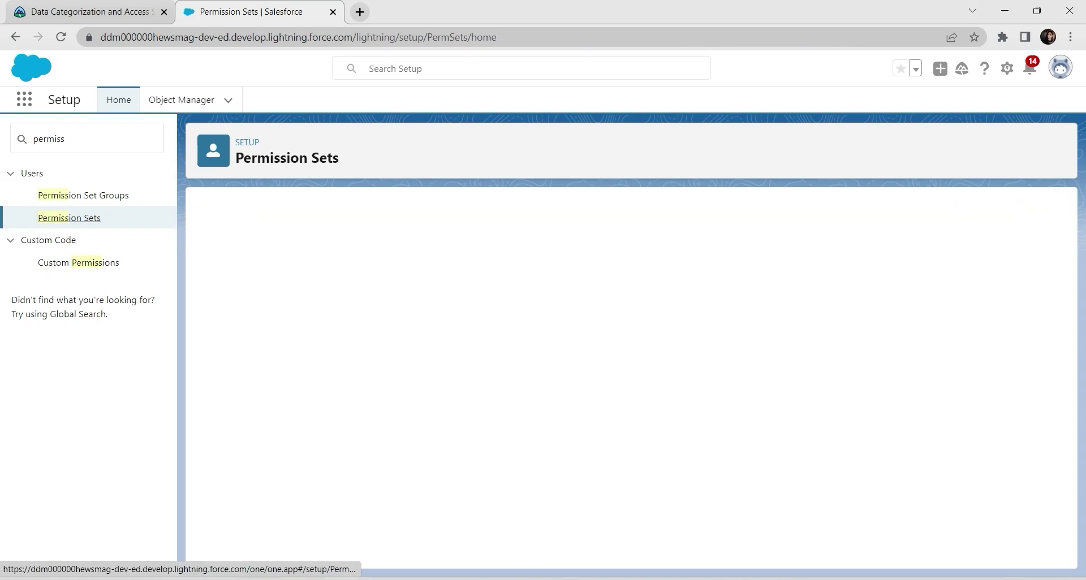
{"action": "scroll", "coordinate": [311, 390], "scroll_direction": "down", "scroll_amount": 2}
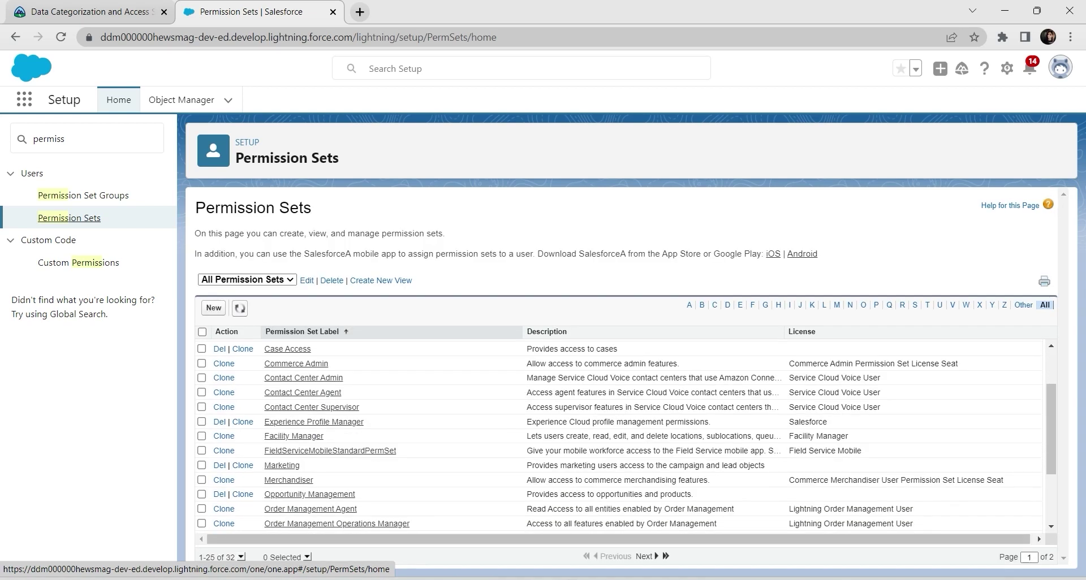
{"action": "scroll", "coordinate": [340, 435], "scroll_direction": "up", "scroll_amount": 2}
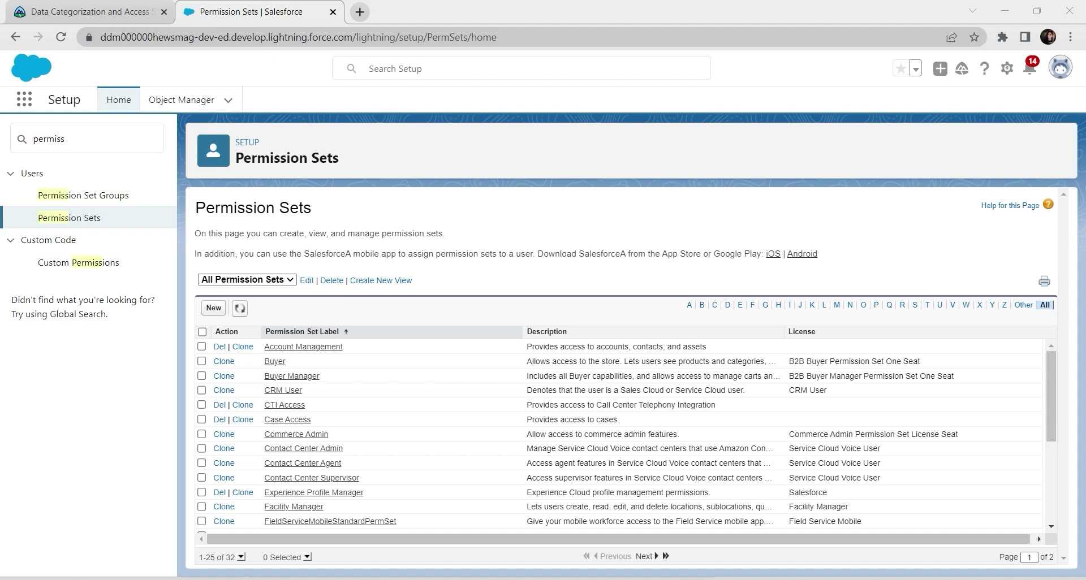
{"action": "left_click", "coordinate": [863, 305]}
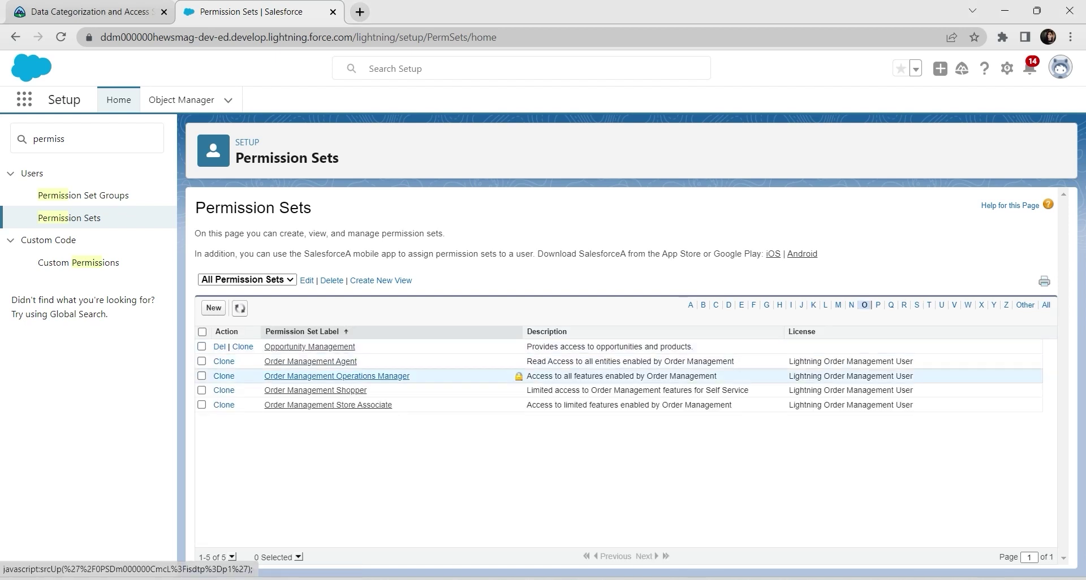
{"action": "left_click", "coordinate": [310, 346]}
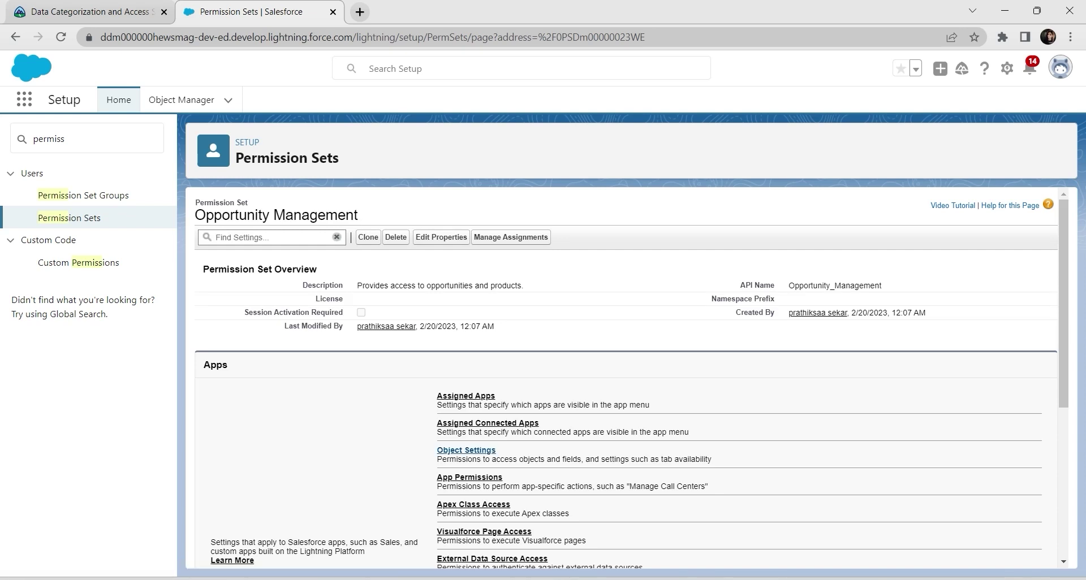
{"action": "left_click", "coordinate": [466, 451]}
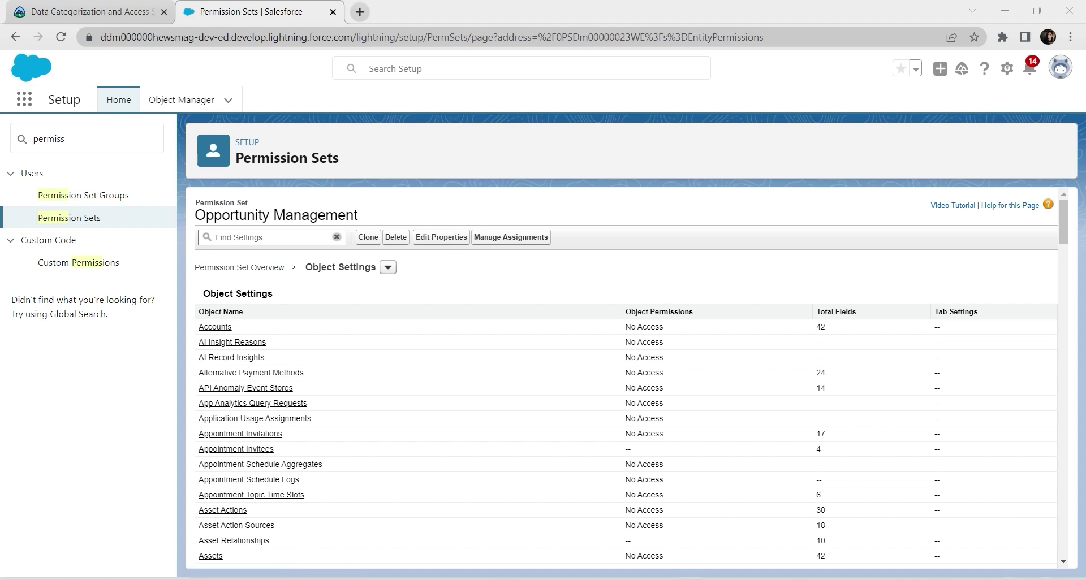
Grant read and edit access to the Tax ID and Service Plan PIN fields in Opportunity Management's Accounts permissions and save.
{"action": "left_click", "coordinate": [215, 327]}
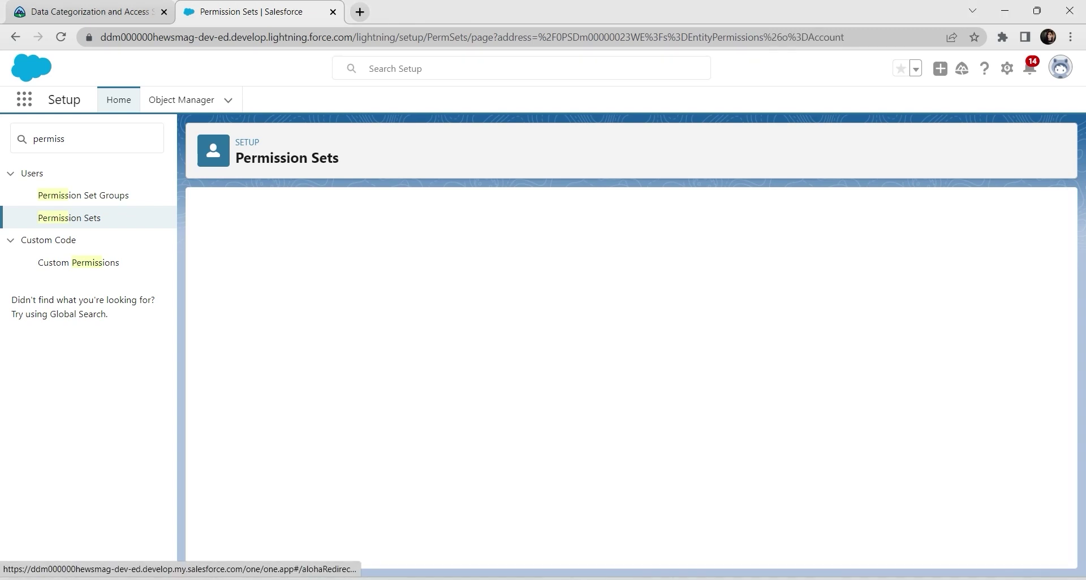
{"action": "left_click", "coordinate": [474, 294]}
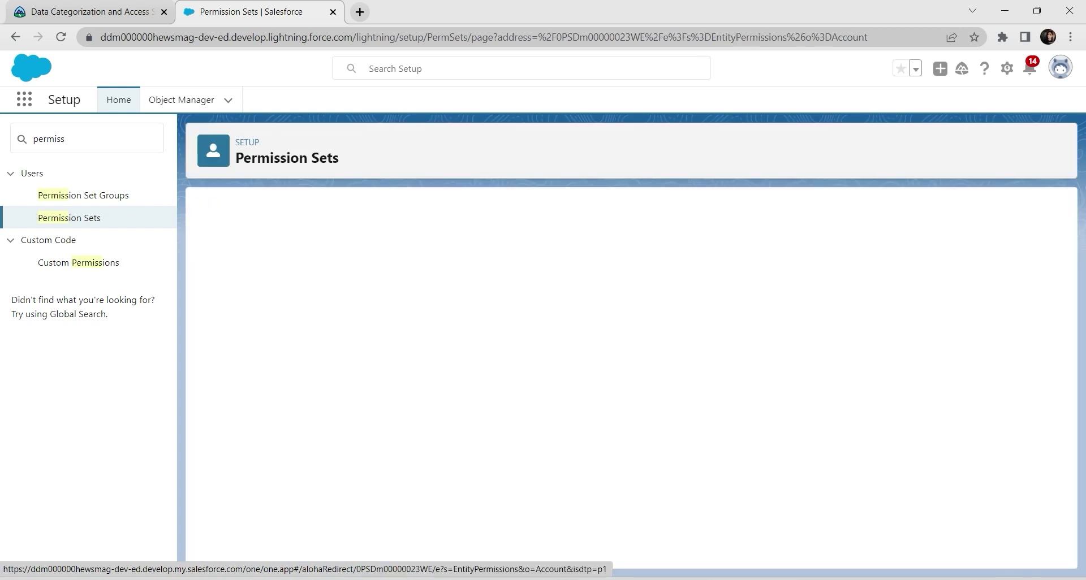
{"action": "scroll", "coordinate": [357, 368], "scroll_direction": "down", "scroll_amount": 10}
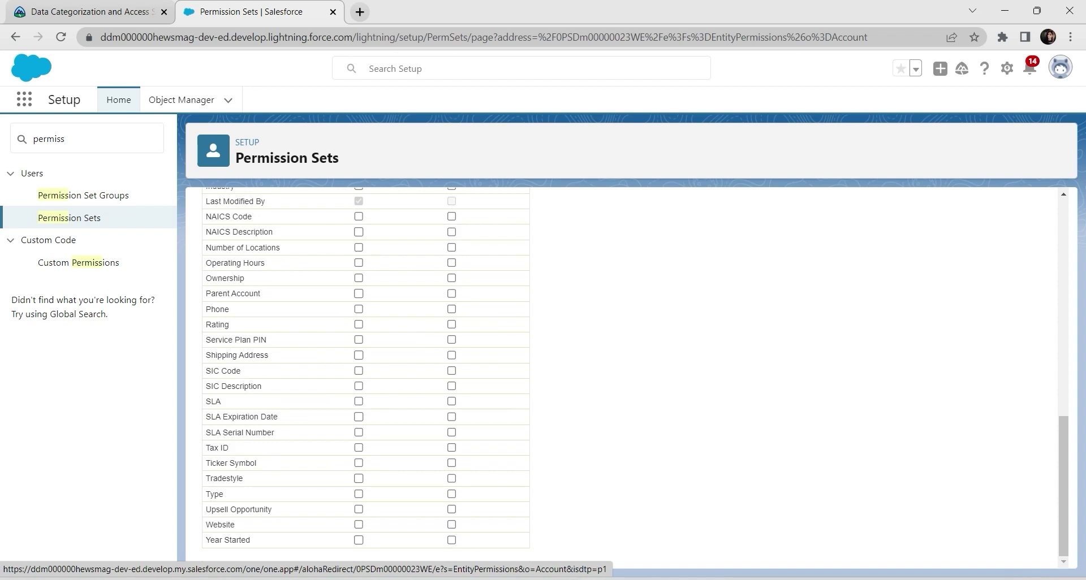
{"action": "left_click", "coordinate": [359, 447]}
{"action": "left_click", "coordinate": [451, 448]}
{"action": "left_click", "coordinate": [359, 339]}
{"action": "left_click", "coordinate": [451, 339]}
{"action": "scroll", "coordinate": [622, 373], "scroll_direction": "up", "scroll_amount": 15}
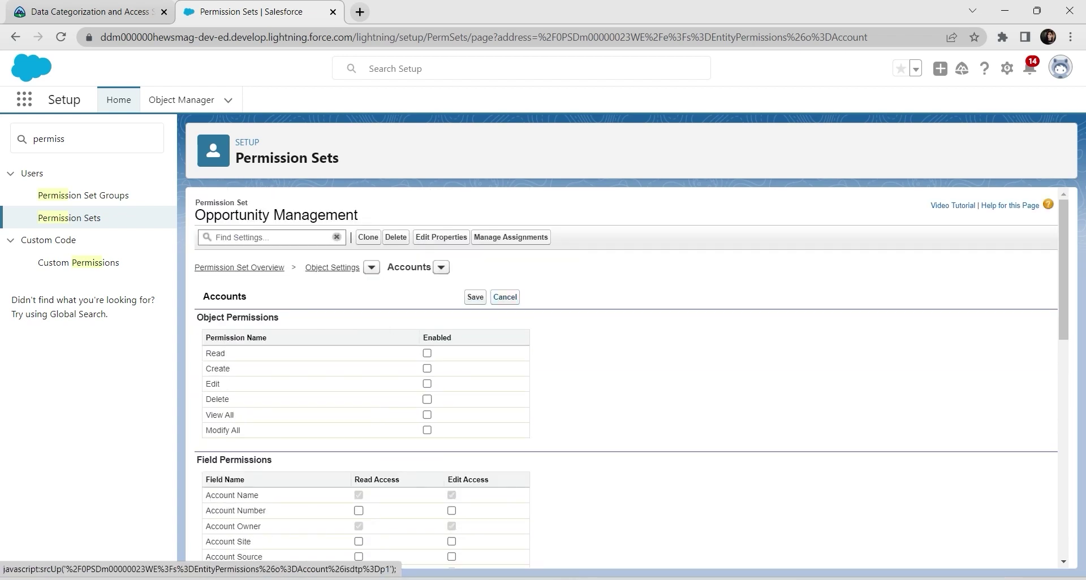
{"action": "left_click", "coordinate": [474, 297]}
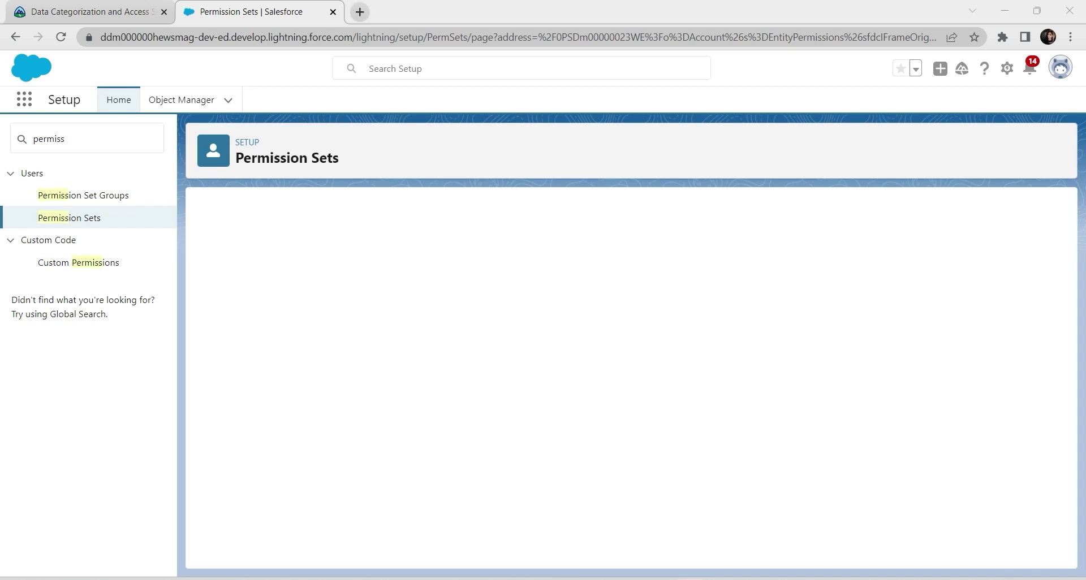
Switch Opportunity Management's object settings to Contacts and open its permissions for editing.
{"action": "left_click", "coordinate": [441, 267]}
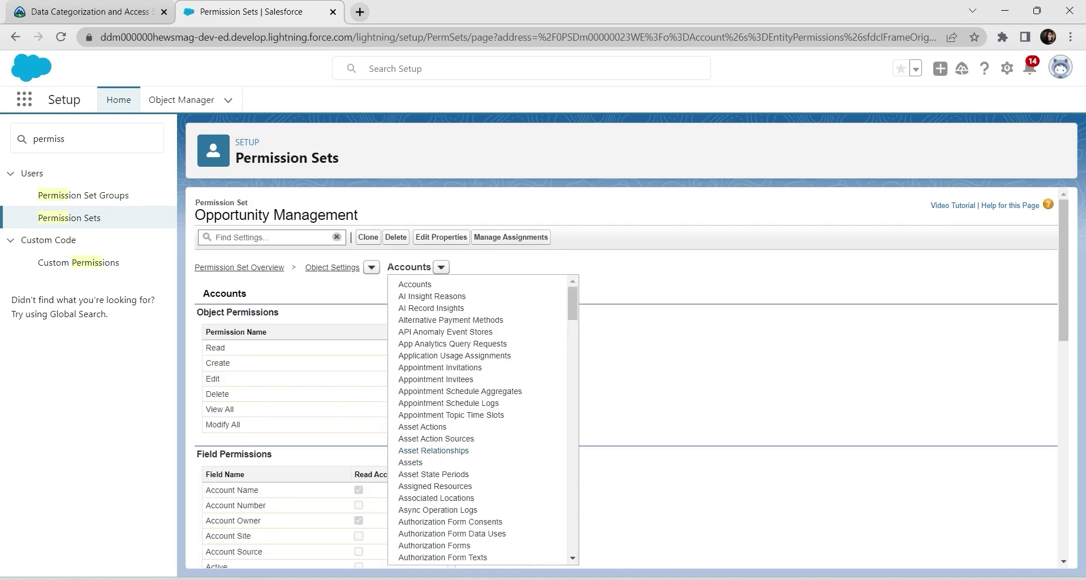
{"action": "scroll", "coordinate": [434, 453], "scroll_direction": "down", "scroll_amount": 10}
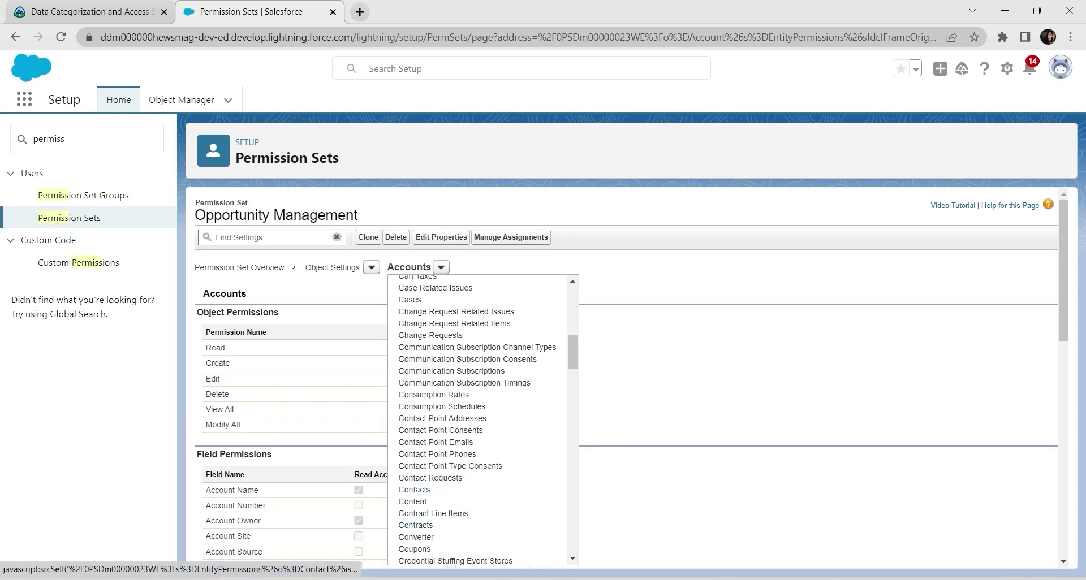
{"action": "left_click", "coordinate": [414, 490]}
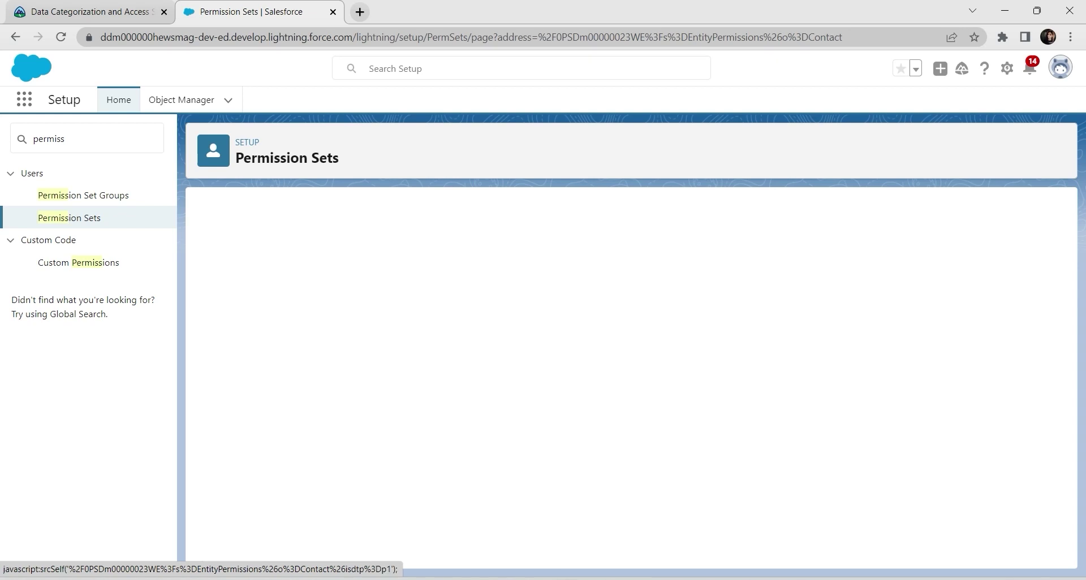
{"action": "left_click", "coordinate": [474, 294]}
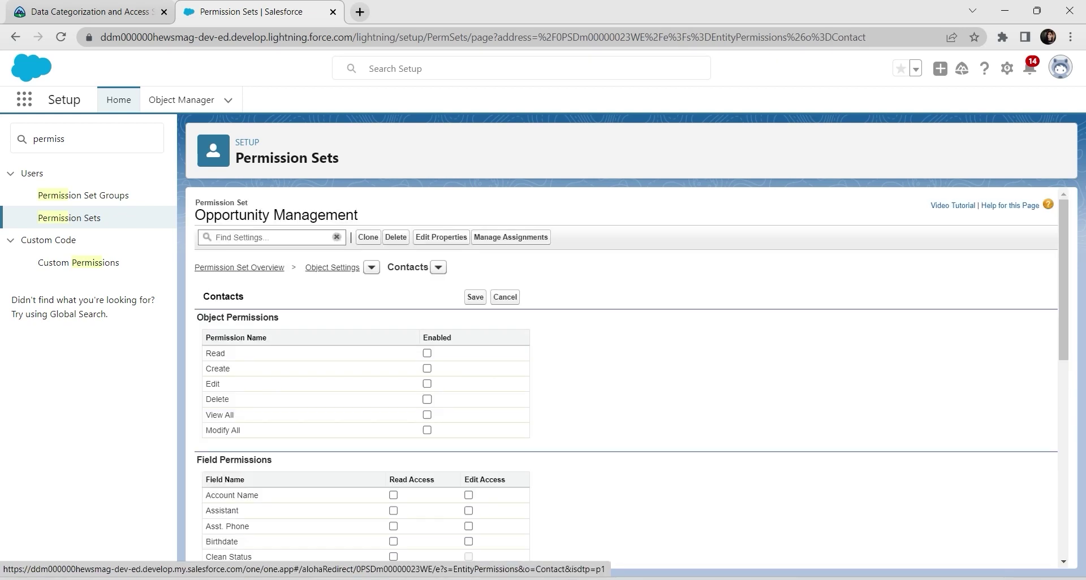
Grant read and edit access to the Birthdate and Social Security Number fields and save the Contacts permissions.
{"action": "scroll", "coordinate": [622, 373], "scroll_direction": "down", "scroll_amount": 3}
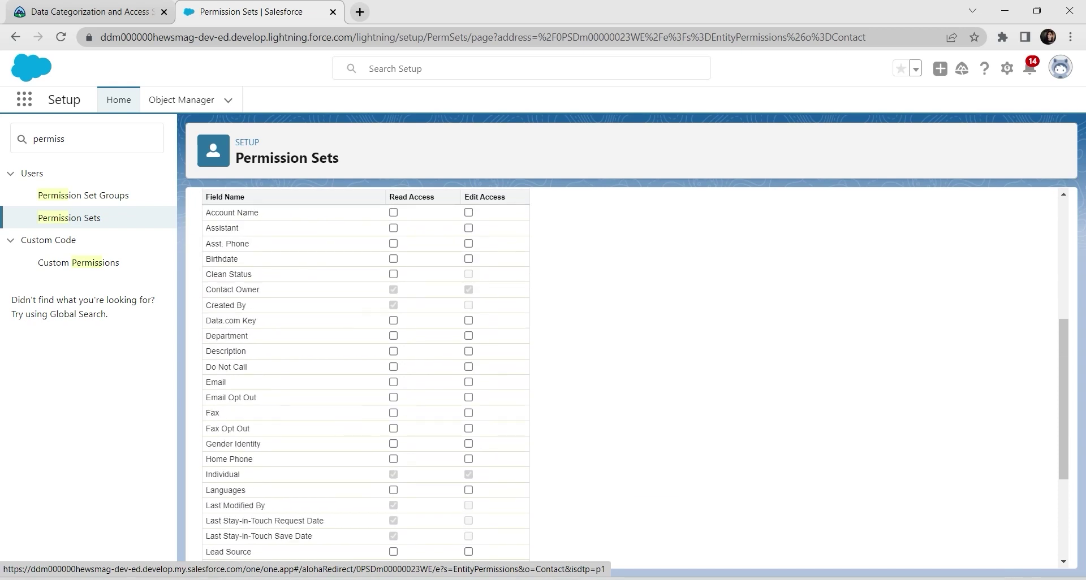
{"action": "left_click", "coordinate": [394, 258]}
{"action": "left_click", "coordinate": [468, 259]}
{"action": "scroll", "coordinate": [623, 373], "scroll_direction": "down", "scroll_amount": 3}
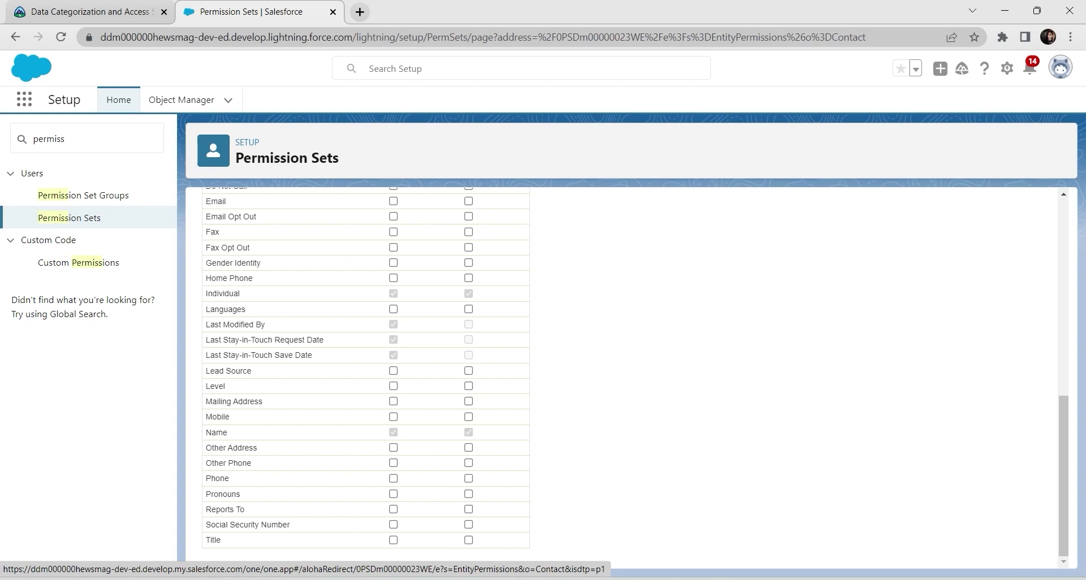
{"action": "left_click", "coordinate": [394, 525]}
{"action": "left_click", "coordinate": [468, 524]}
{"action": "scroll", "coordinate": [469, 525], "scroll_direction": "up", "scroll_amount": 1}
{"action": "scroll", "coordinate": [622, 373], "scroll_direction": "up", "scroll_amount": 8}
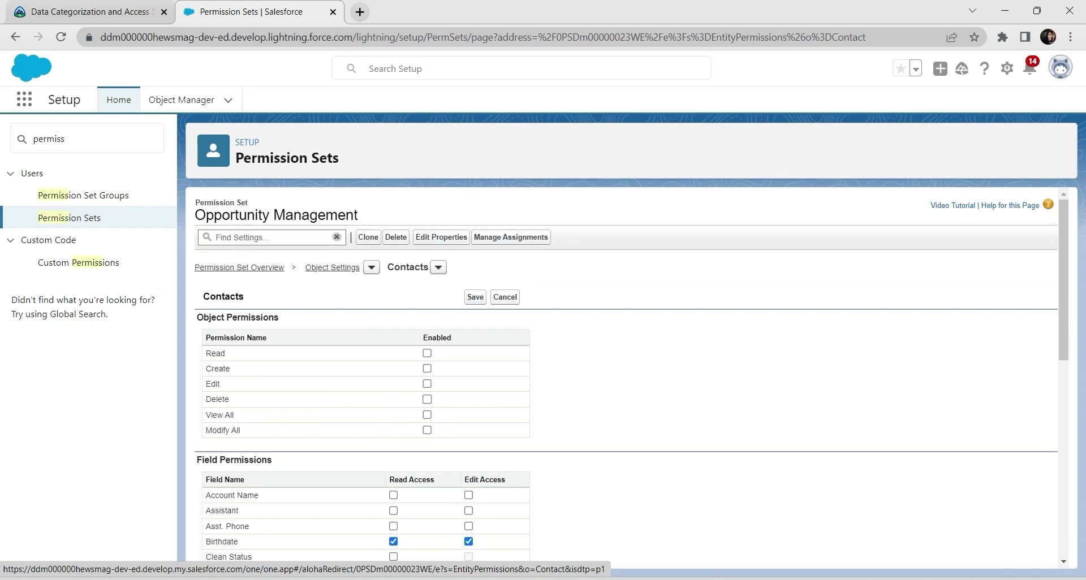
{"action": "left_click", "coordinate": [475, 297]}
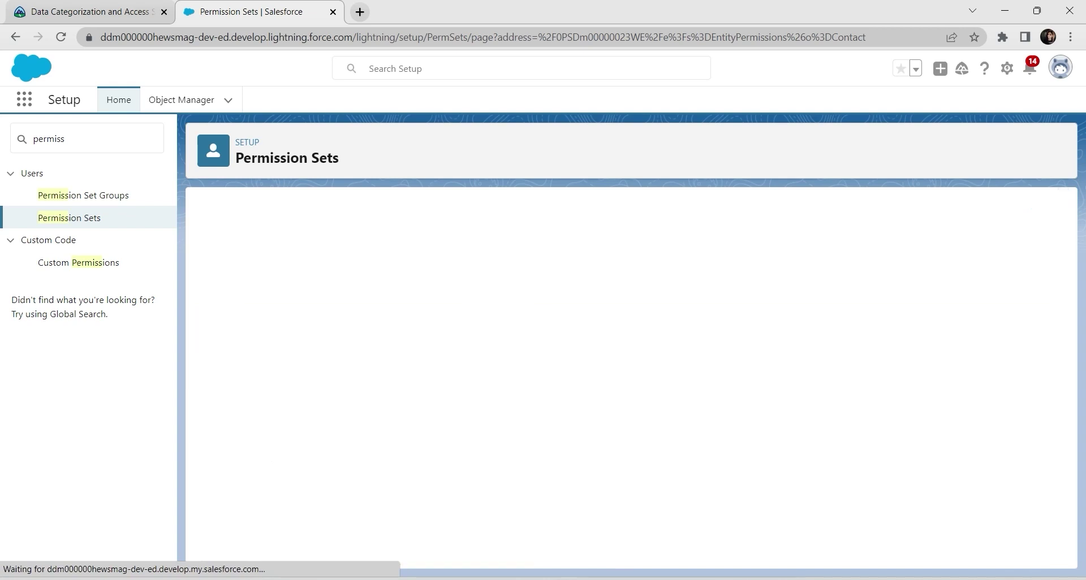
Switch Opportunity Management's object settings to Opportunities and open its permissions for editing.
{"action": "left_click", "coordinate": [438, 268]}
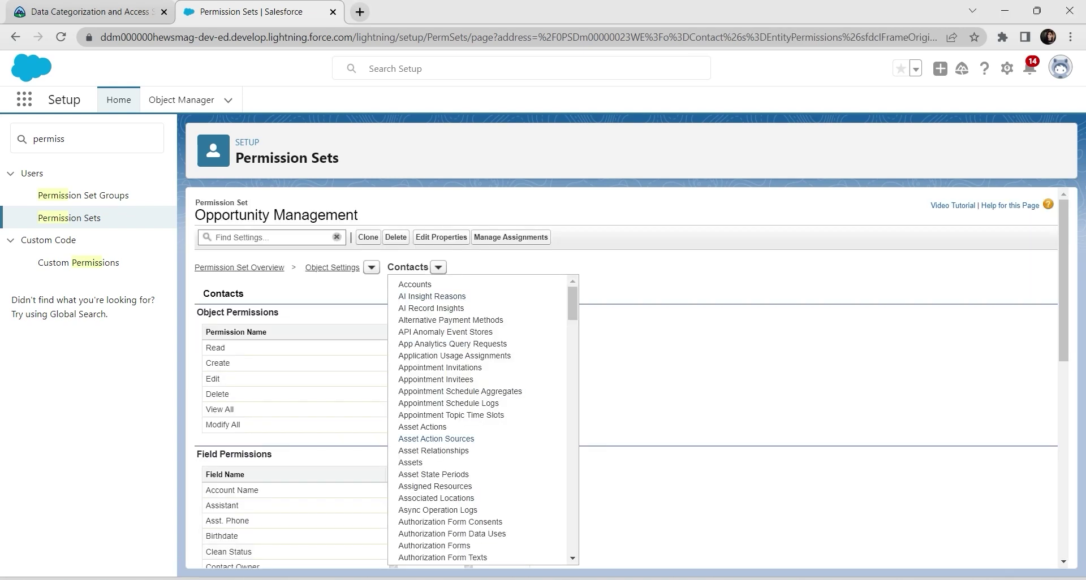
{"action": "scroll", "coordinate": [480, 419], "scroll_direction": "down", "scroll_amount": 13}
{"action": "scroll", "coordinate": [481, 418], "scroll_direction": "down", "scroll_amount": 10}
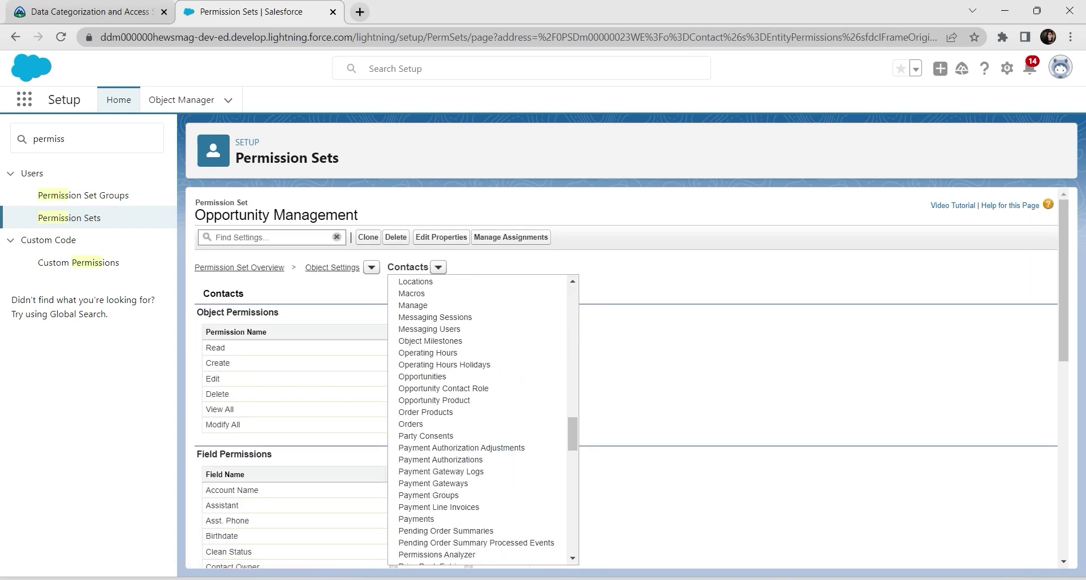
{"action": "left_click", "coordinate": [422, 377]}
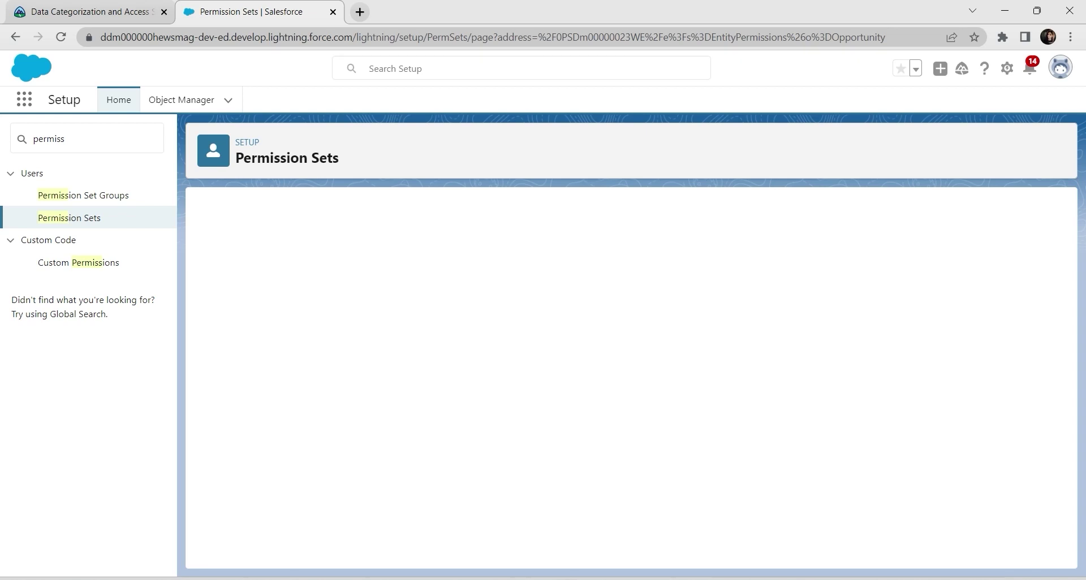
Grant read and edit access to the Closed Lost Reason field in Opportunity Management's Opportunities permissions and save.
{"action": "scroll", "coordinate": [630, 378], "scroll_direction": "down", "scroll_amount": 6}
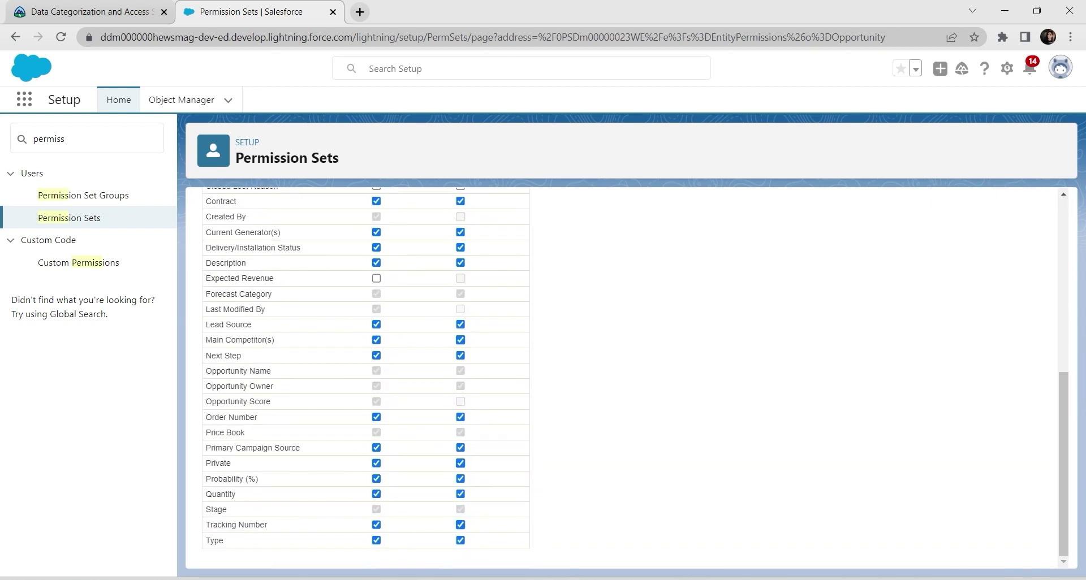
{"action": "scroll", "coordinate": [630, 377], "scroll_direction": "up", "scroll_amount": 1}
{"action": "scroll", "coordinate": [630, 377], "scroll_direction": "up", "scroll_amount": 5}
{"action": "left_click", "coordinate": [376, 468]}
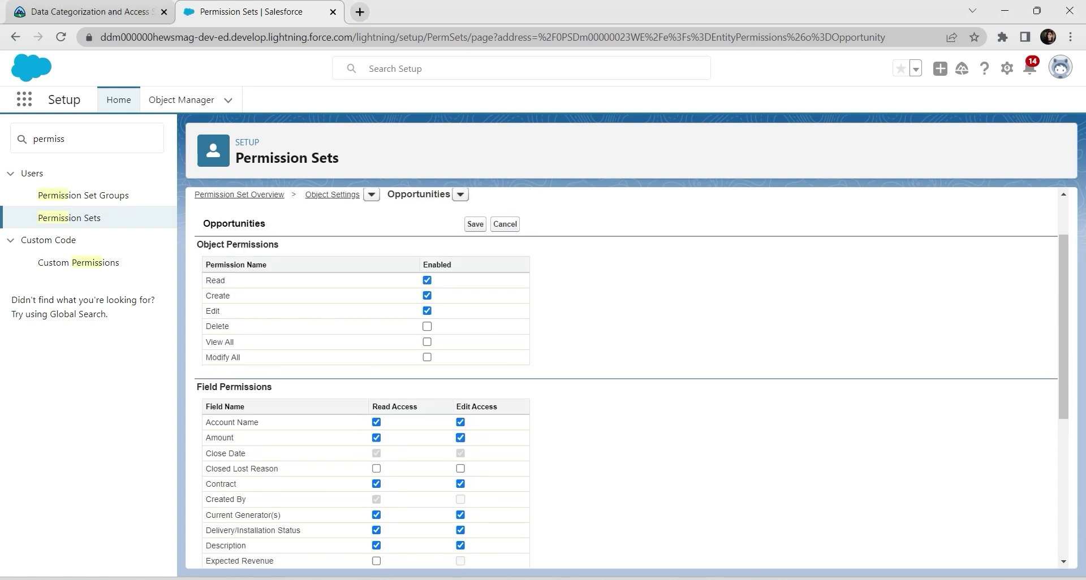
{"action": "left_click", "coordinate": [460, 468]}
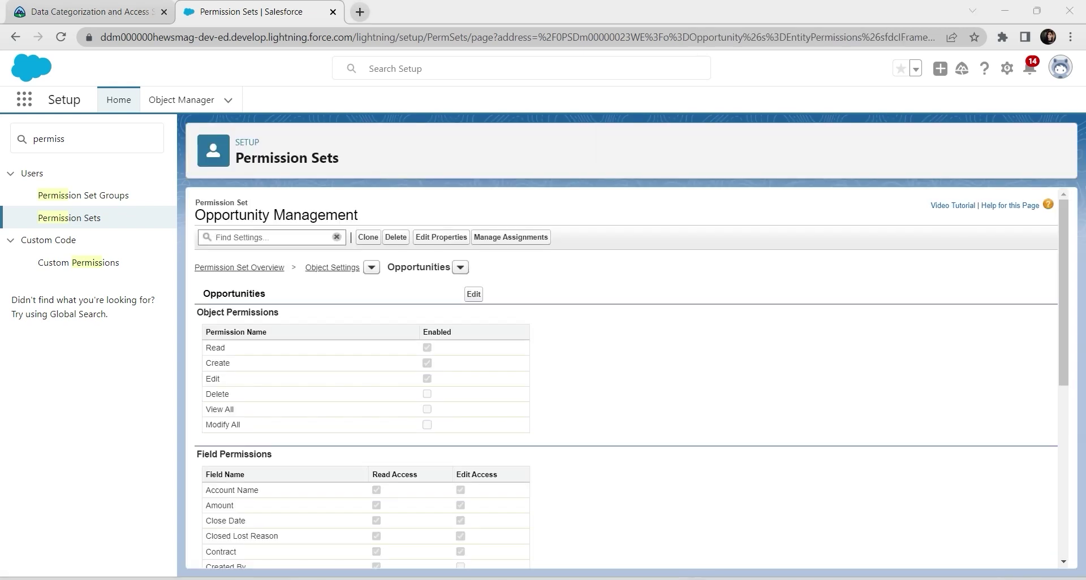
Grant read and edit access to the Serial Number field in Opportunity Management's Assets permissions and save.
{"action": "left_click", "coordinate": [460, 267]}
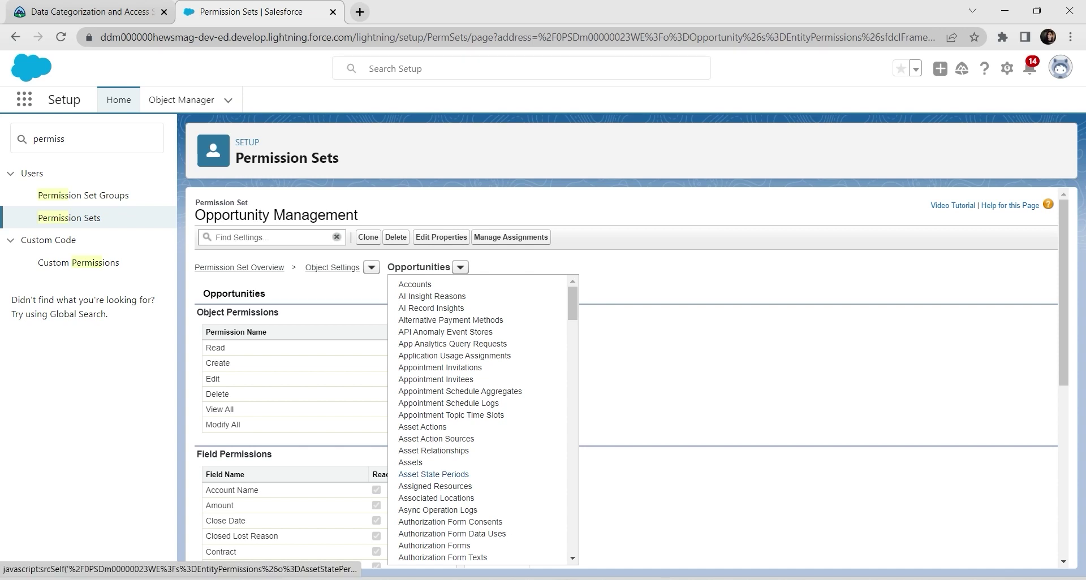
{"action": "left_click", "coordinate": [410, 463]}
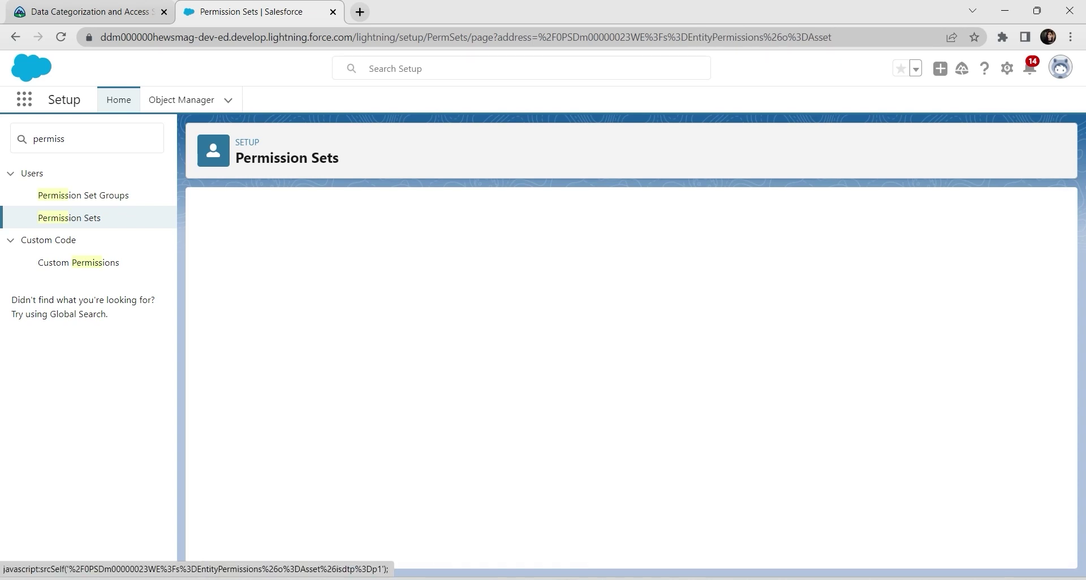
{"action": "left_click", "coordinate": [473, 294]}
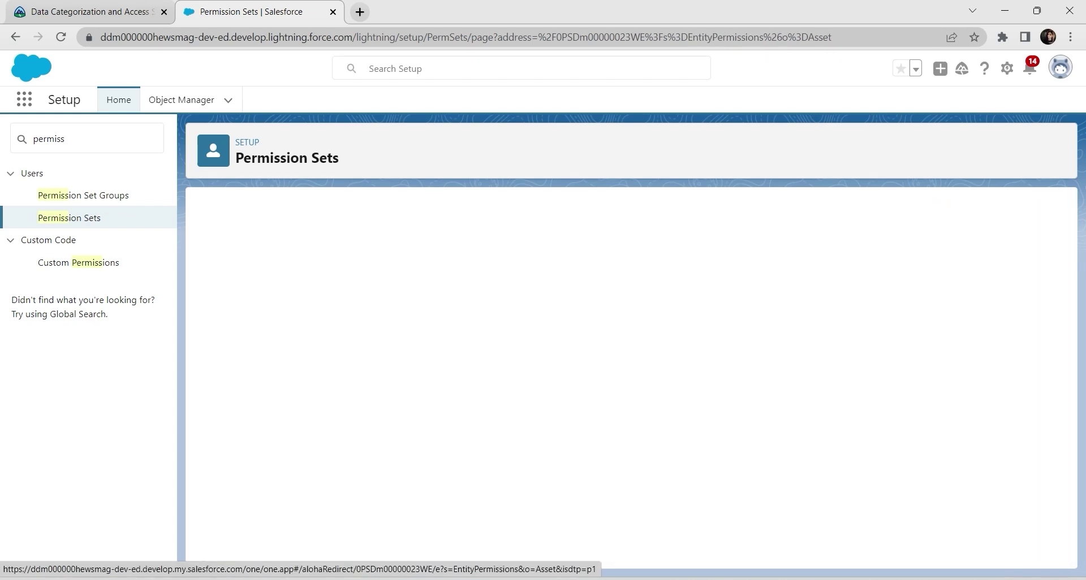
{"action": "scroll", "coordinate": [362, 357], "scroll_direction": "down", "scroll_amount": 15}
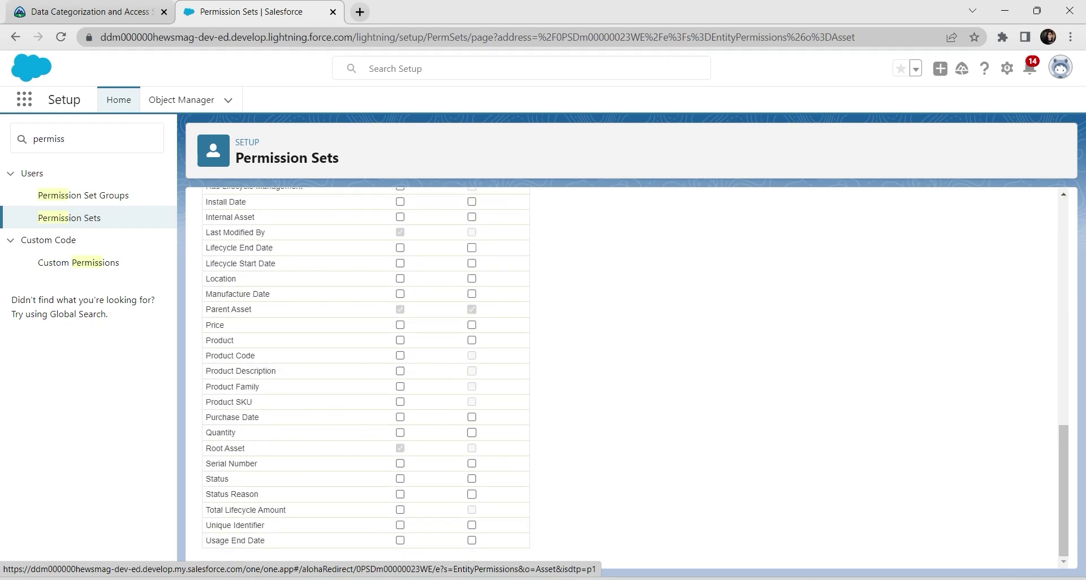
{"action": "left_click", "coordinate": [400, 464]}
{"action": "left_click", "coordinate": [472, 464]}
{"action": "scroll", "coordinate": [472, 464], "scroll_direction": "up", "scroll_amount": 15}
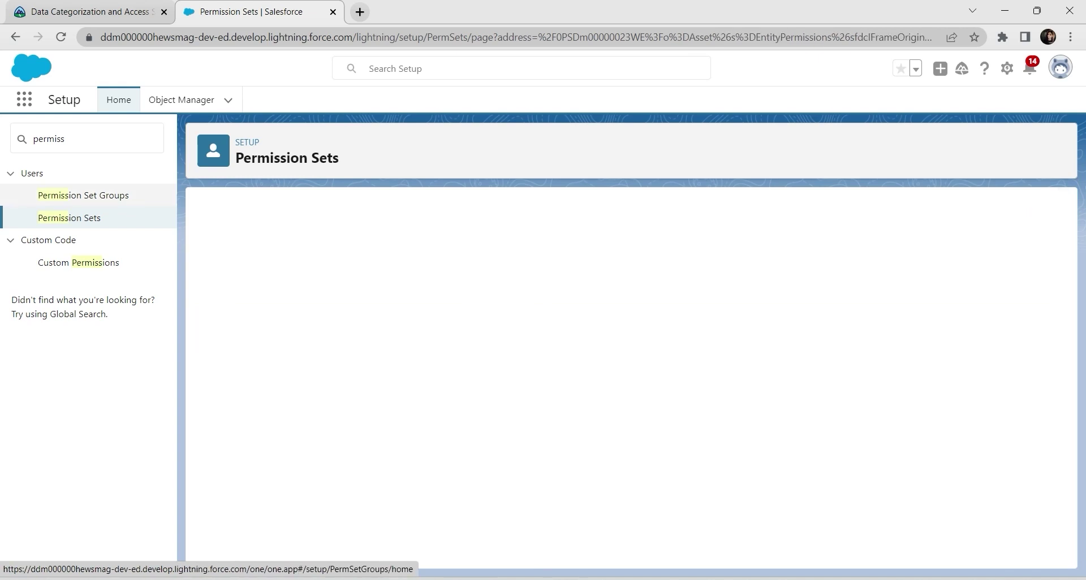
Open the Accounts object settings of the Account Executive Muted permission set in the Account Executive permission set group.
{"action": "left_click", "coordinate": [83, 196]}
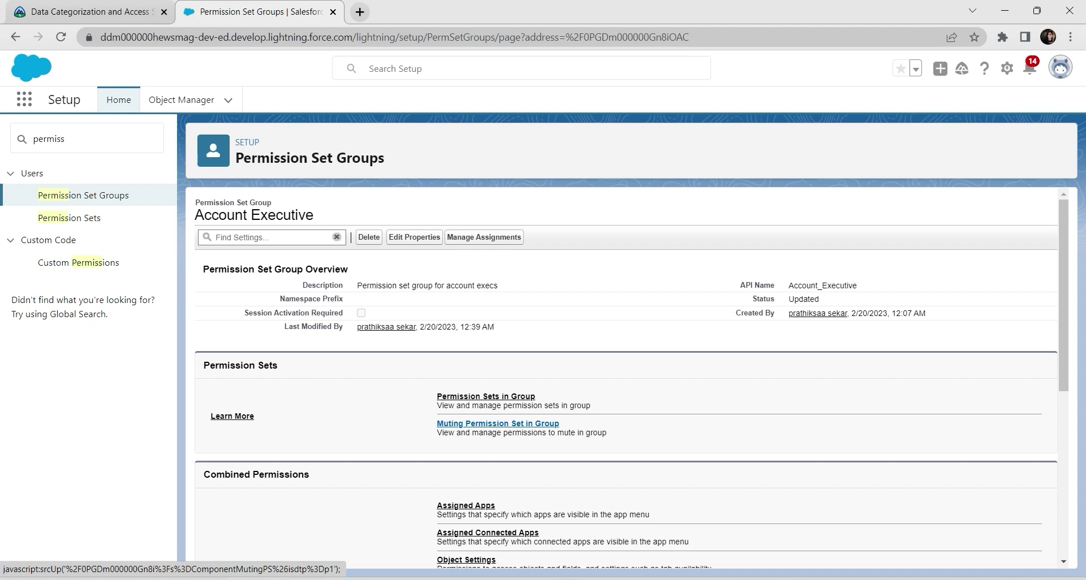
{"action": "left_click", "coordinate": [498, 424]}
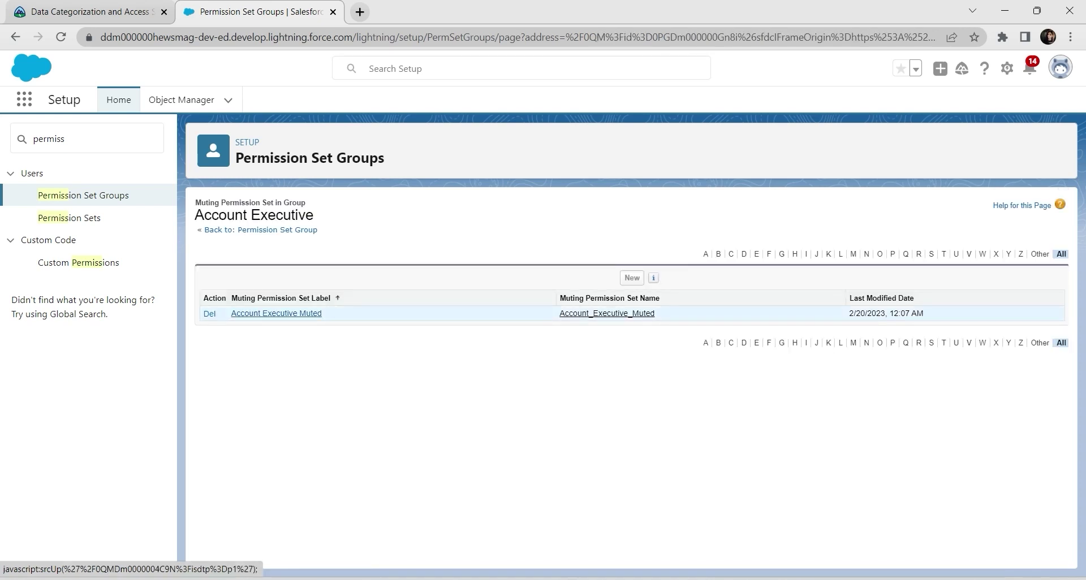
{"action": "left_click", "coordinate": [276, 313]}
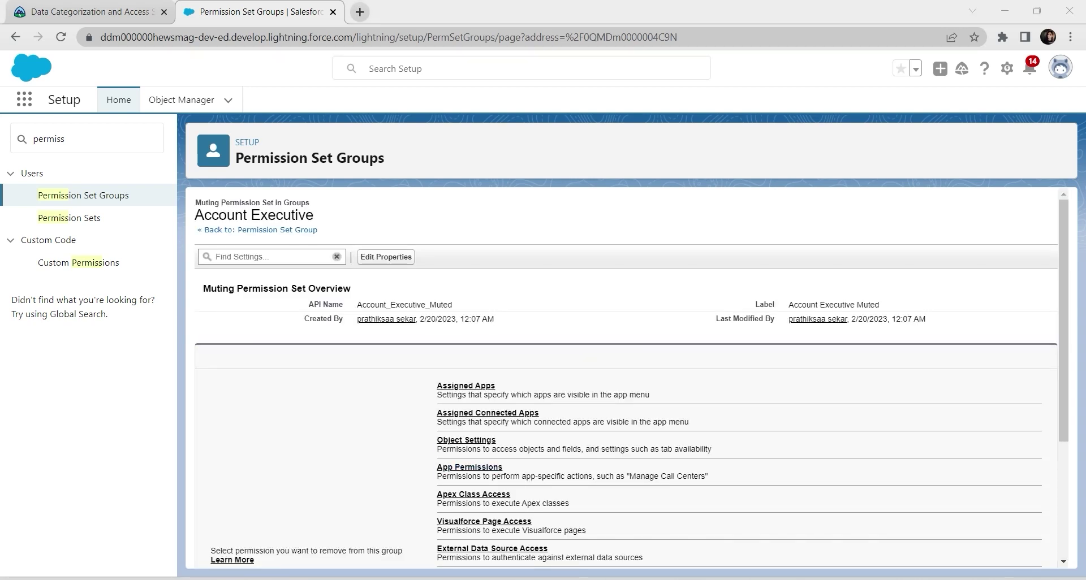
{"action": "left_click", "coordinate": [466, 440]}
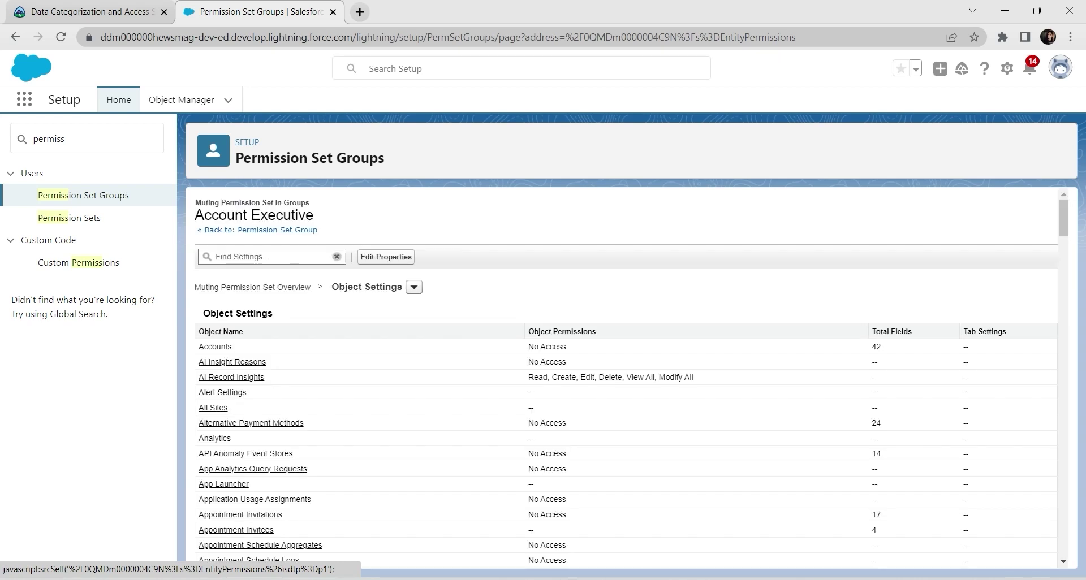
{"action": "left_click", "coordinate": [214, 347]}
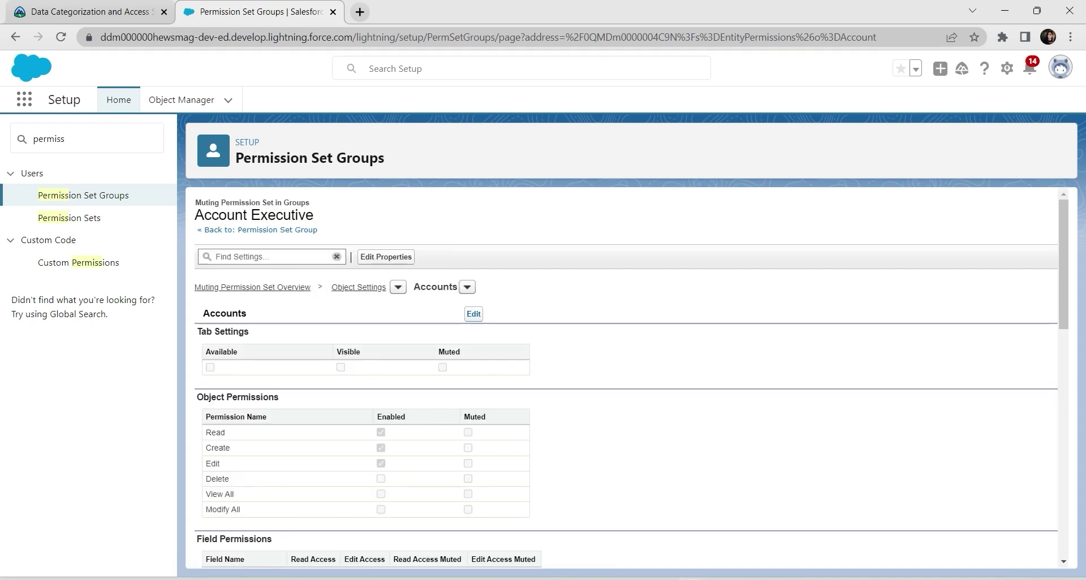
Mute edit access to Service Plan PIN and read access to Tax ID in Account Executive Muted's Accounts permissions and save.
{"action": "left_click", "coordinate": [474, 314]}
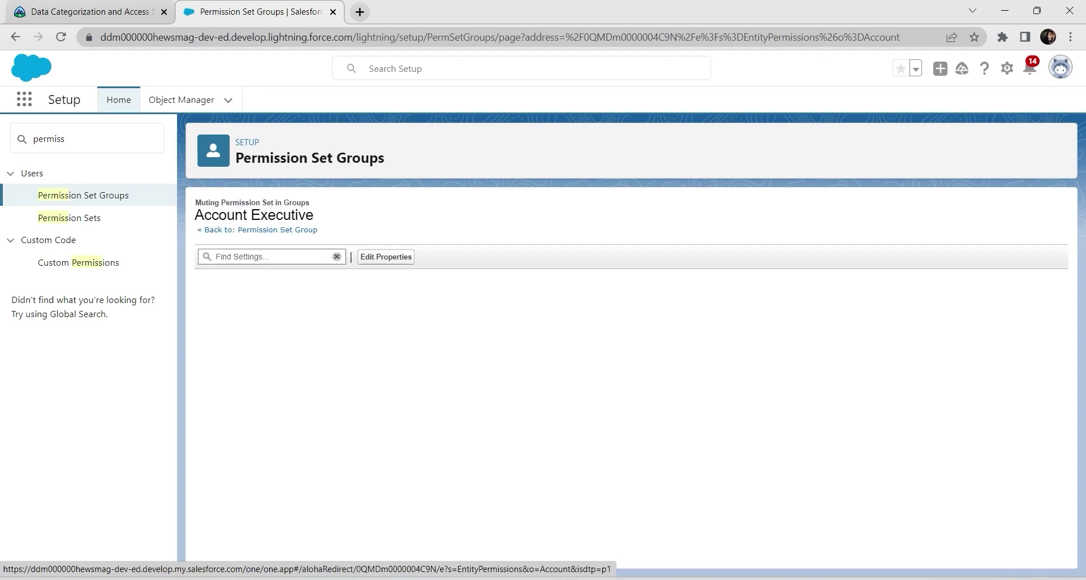
{"action": "scroll", "coordinate": [623, 374], "scroll_direction": "down", "scroll_amount": 10}
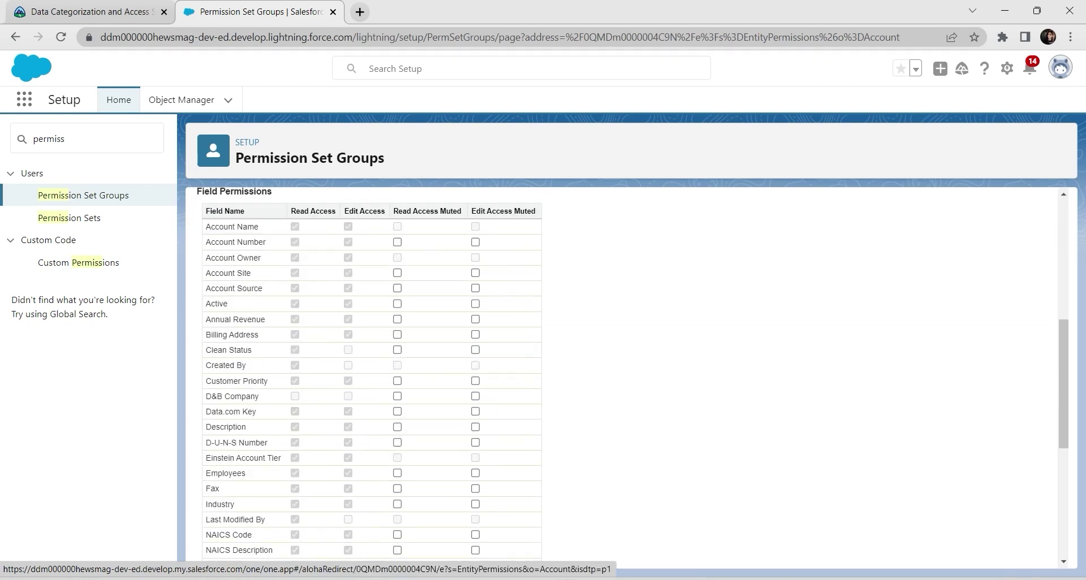
{"action": "scroll", "coordinate": [622, 373], "scroll_direction": "down", "scroll_amount": 3}
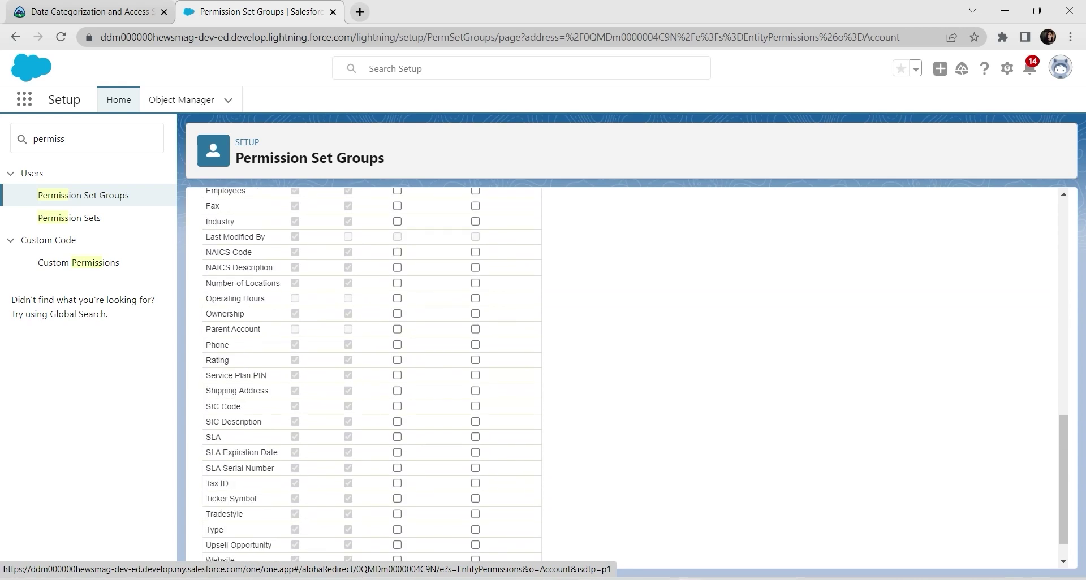
{"action": "left_click", "coordinate": [475, 340]}
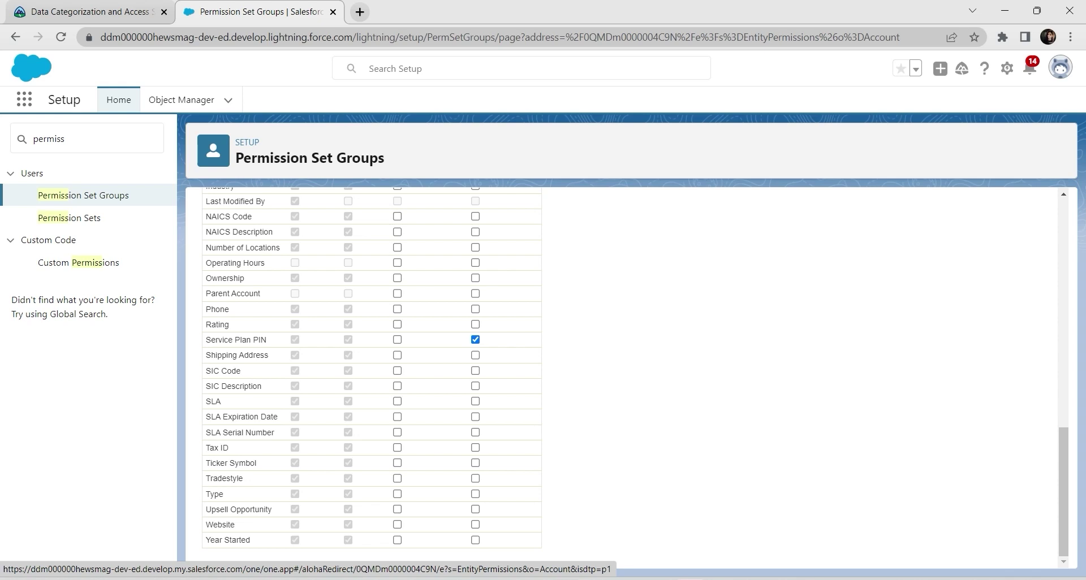
{"action": "left_click", "coordinate": [397, 447]}
{"action": "scroll", "coordinate": [398, 447], "scroll_direction": "up", "scroll_amount": 15}
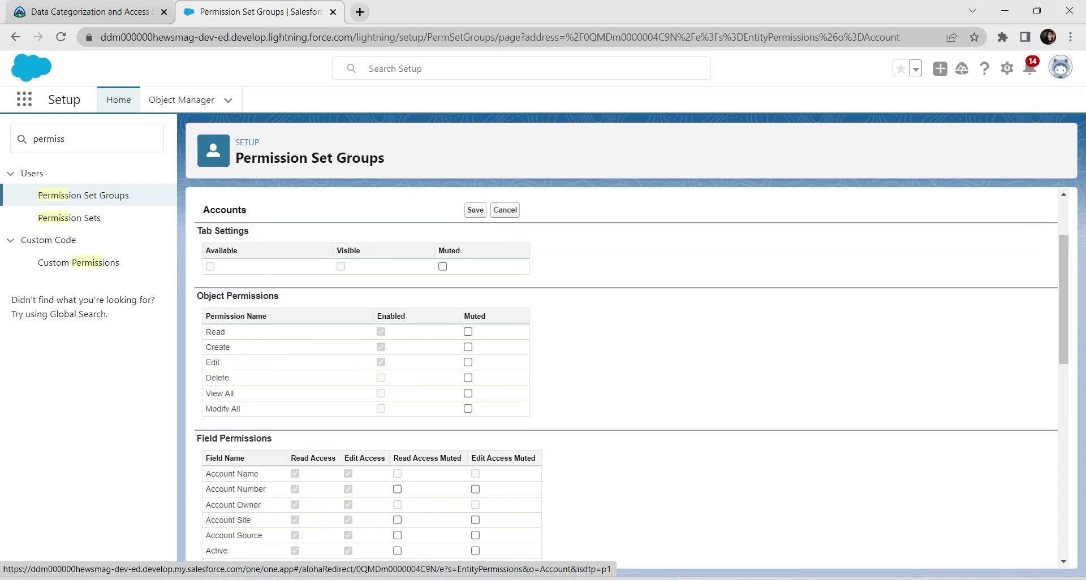
{"action": "left_click", "coordinate": [475, 209]}
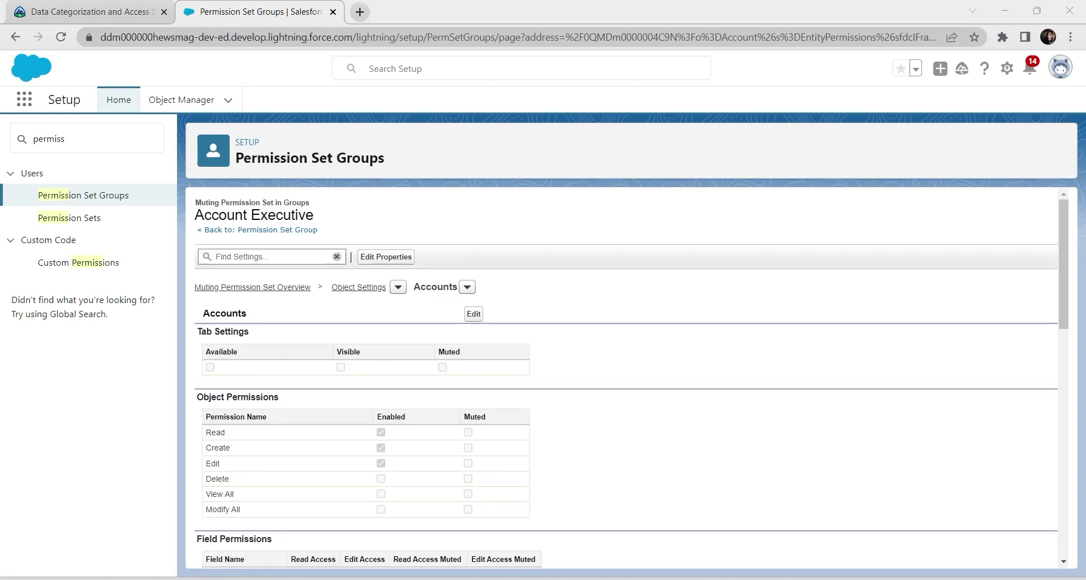
Switch the Account Executive muting permission set's object settings to Contacts.
{"action": "left_click", "coordinate": [467, 287]}
{"action": "scroll", "coordinate": [462, 447], "scroll_direction": "down", "scroll_amount": 8}
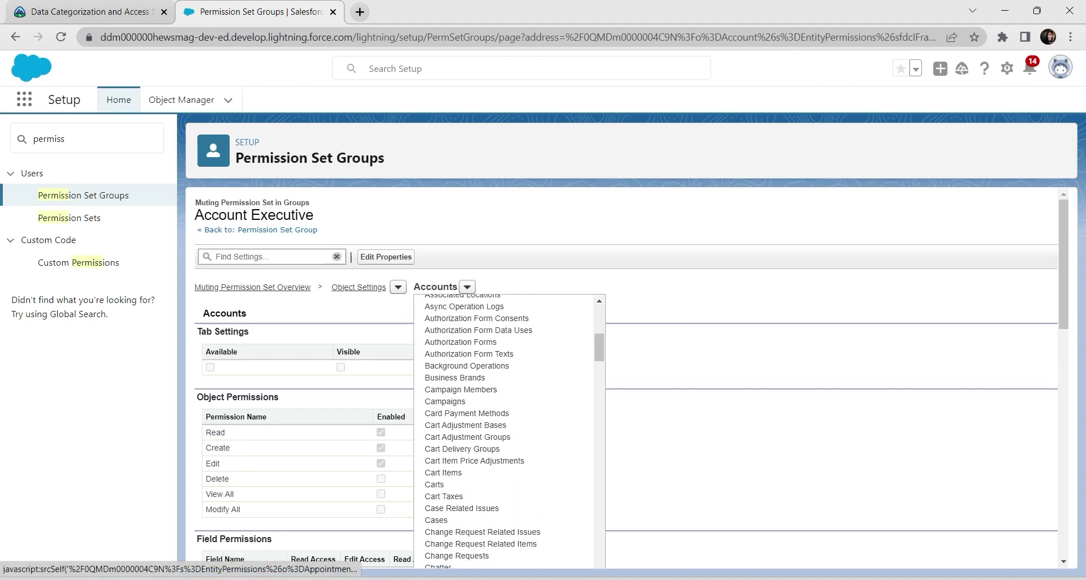
{"action": "scroll", "coordinate": [451, 451], "scroll_direction": "down", "scroll_amount": 3}
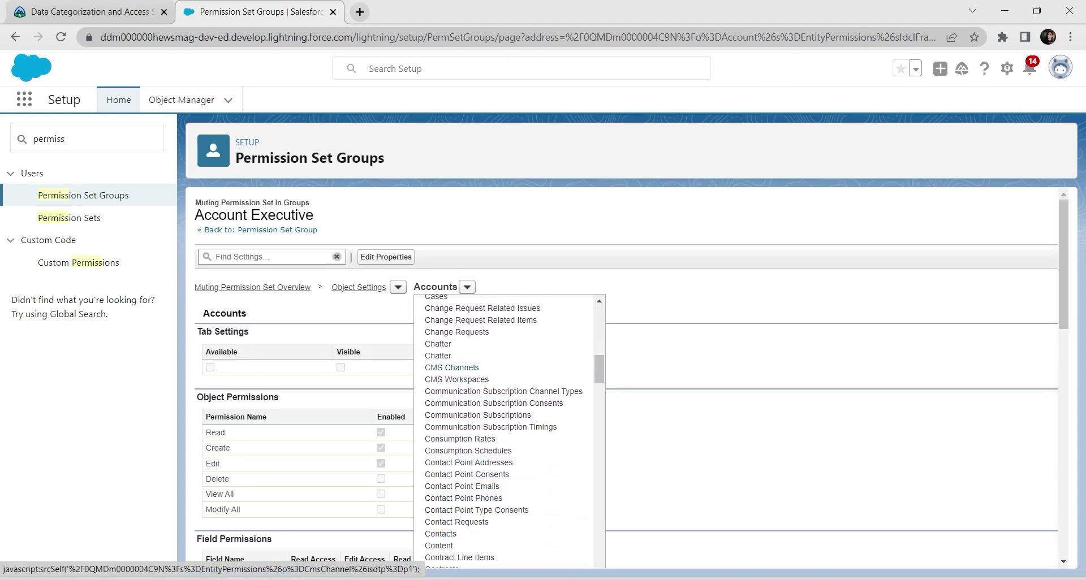
{"action": "left_click", "coordinate": [439, 474]}
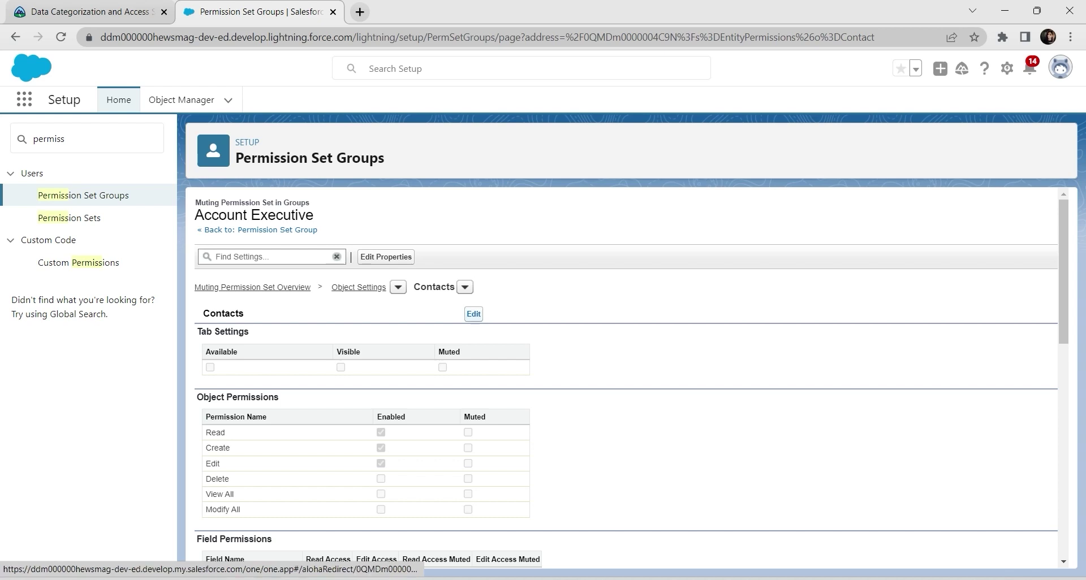
Mute read access to the Social Security Number field in Account Executive Muted's Contacts permissions and save.
{"action": "left_click", "coordinate": [474, 314]}
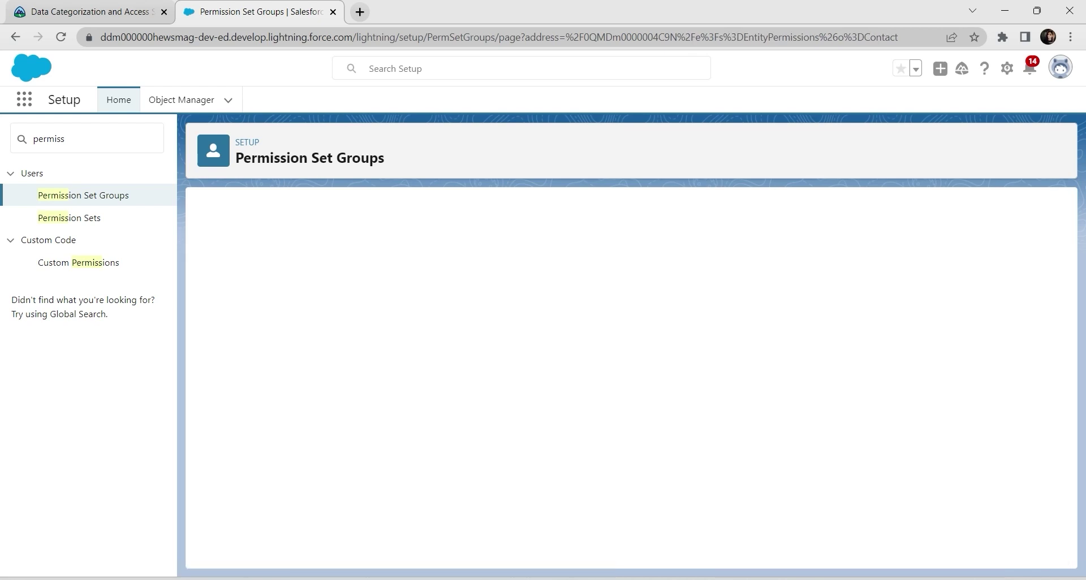
{"action": "scroll", "coordinate": [631, 379], "scroll_direction": "down", "scroll_amount": 10}
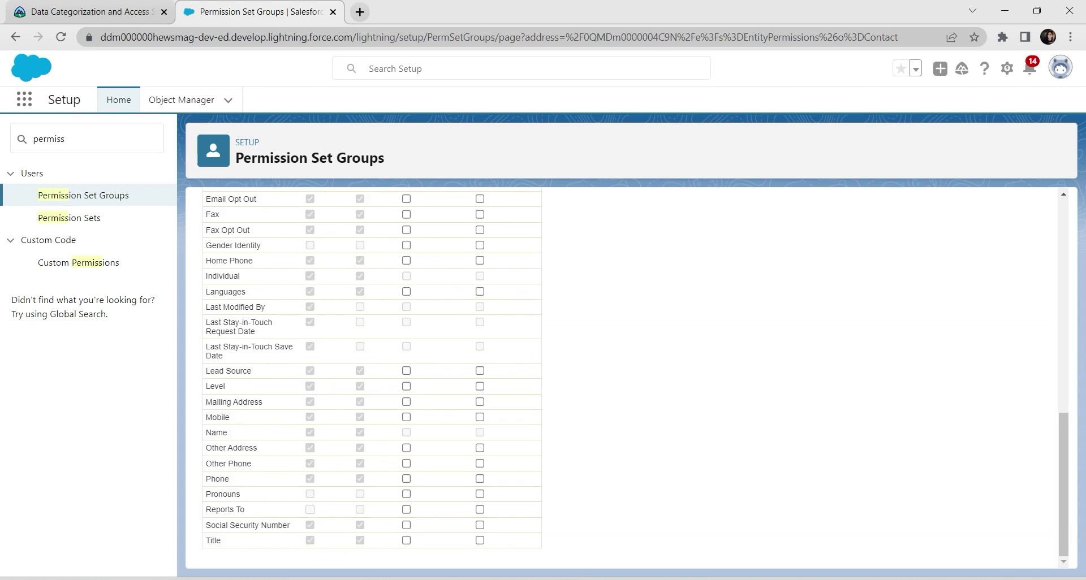
{"action": "left_click", "coordinate": [406, 525]}
{"action": "scroll", "coordinate": [622, 378], "scroll_direction": "up", "scroll_amount": 7}
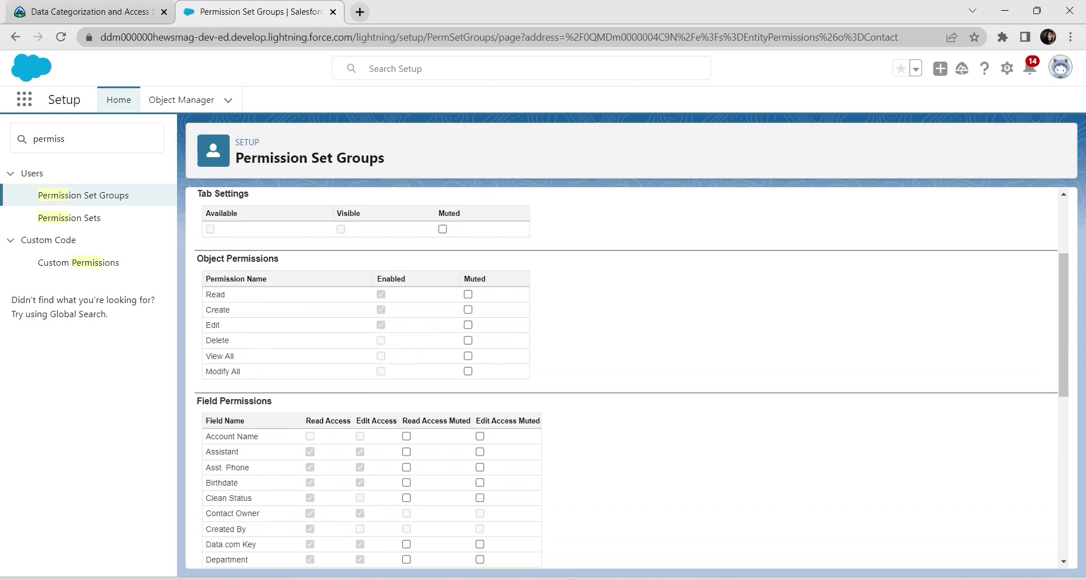
{"action": "scroll", "coordinate": [406, 525], "scroll_direction": "up", "scroll_amount": 3}
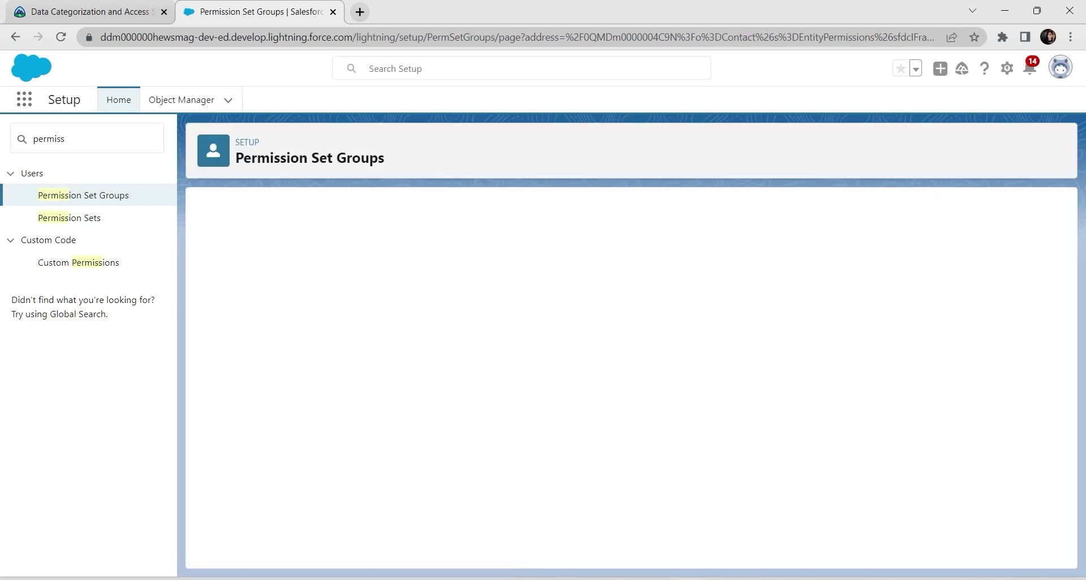
Mute read access to the Serial Number field in the Account Executive muting permission set's Assets permissions.
{"action": "left_click", "coordinate": [465, 287]}
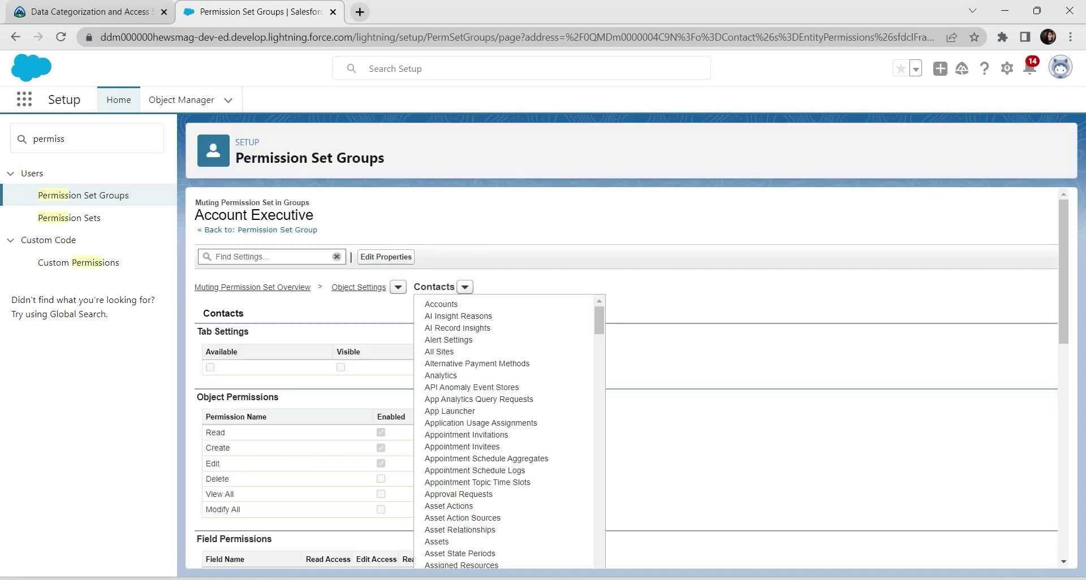
{"action": "left_click", "coordinate": [436, 542]}
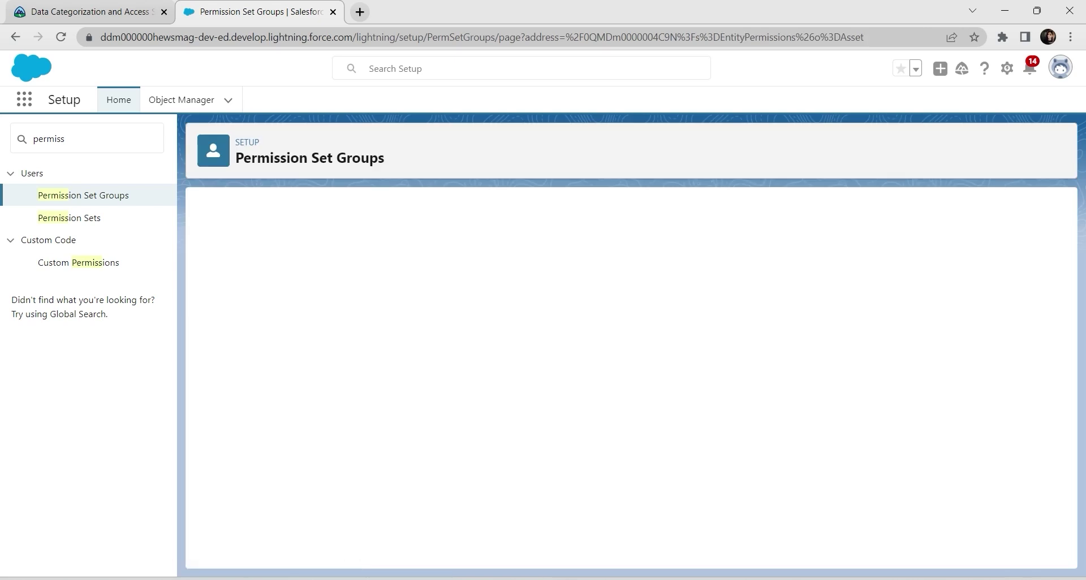
{"action": "left_click", "coordinate": [474, 314]}
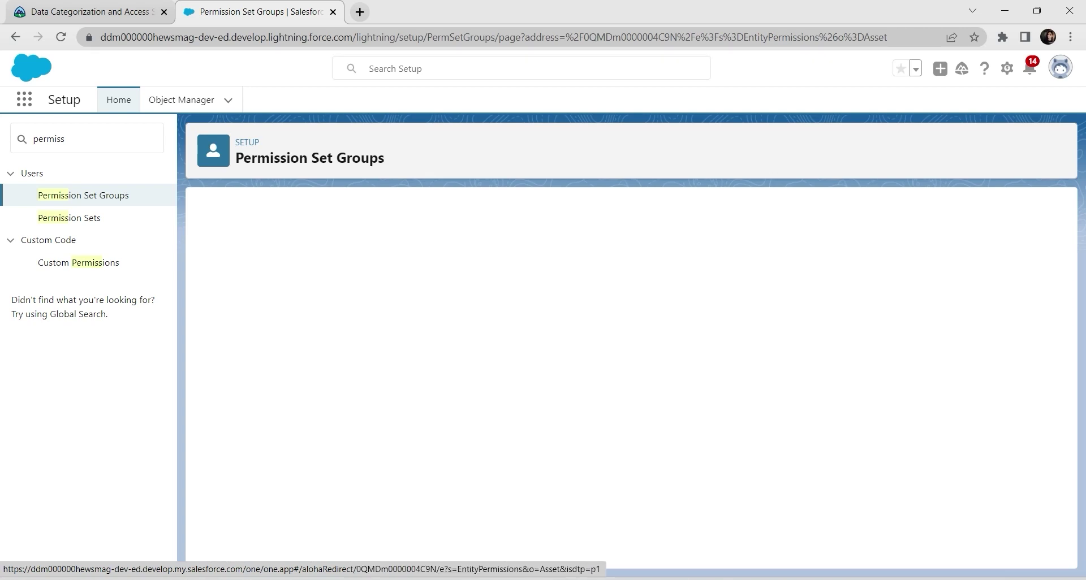
{"action": "scroll", "coordinate": [631, 373], "scroll_direction": "down", "scroll_amount": 15}
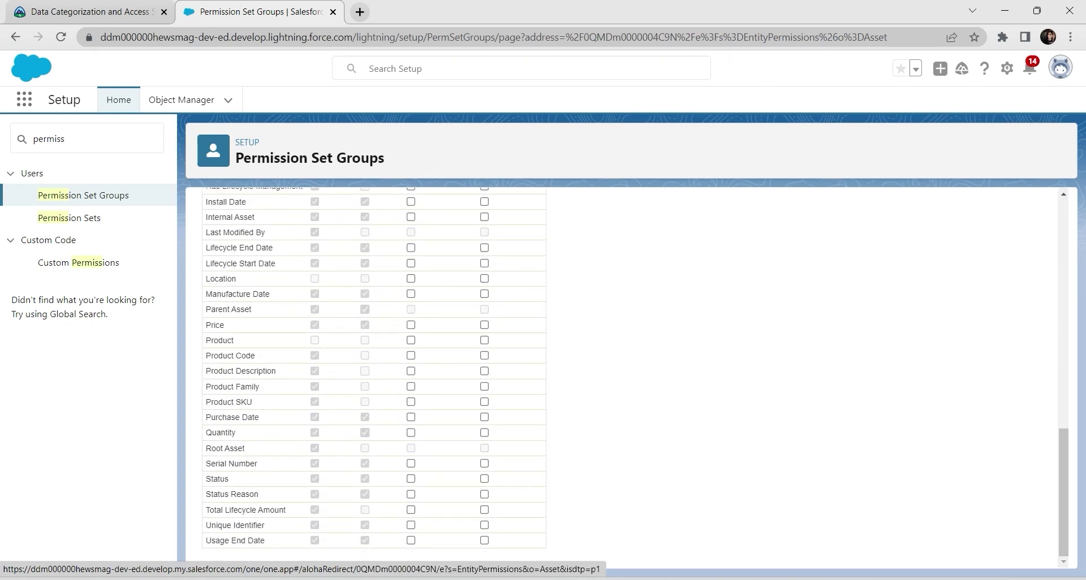
{"action": "left_click", "coordinate": [410, 464]}
{"action": "scroll", "coordinate": [622, 373], "scroll_direction": "up", "scroll_amount": 12}
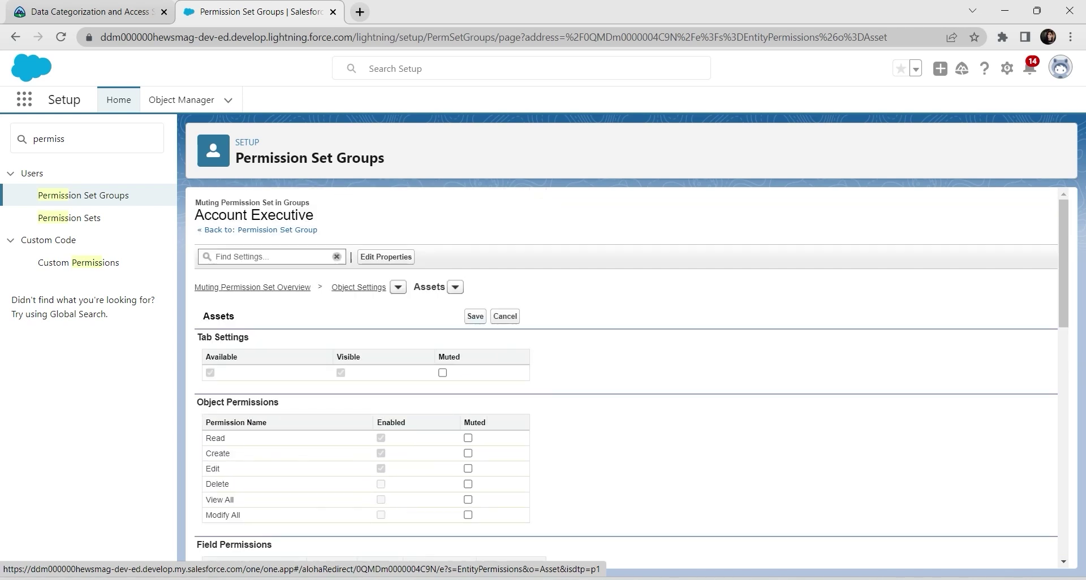
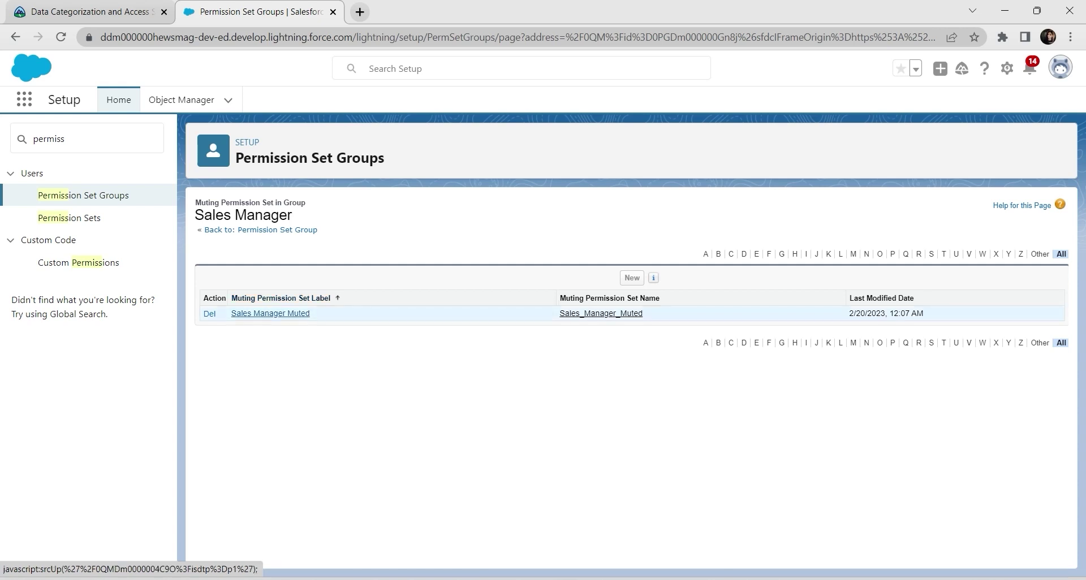
Open the Accounts object settings of the Sales Manager Muted permission set.
{"action": "left_click", "coordinate": [270, 313]}
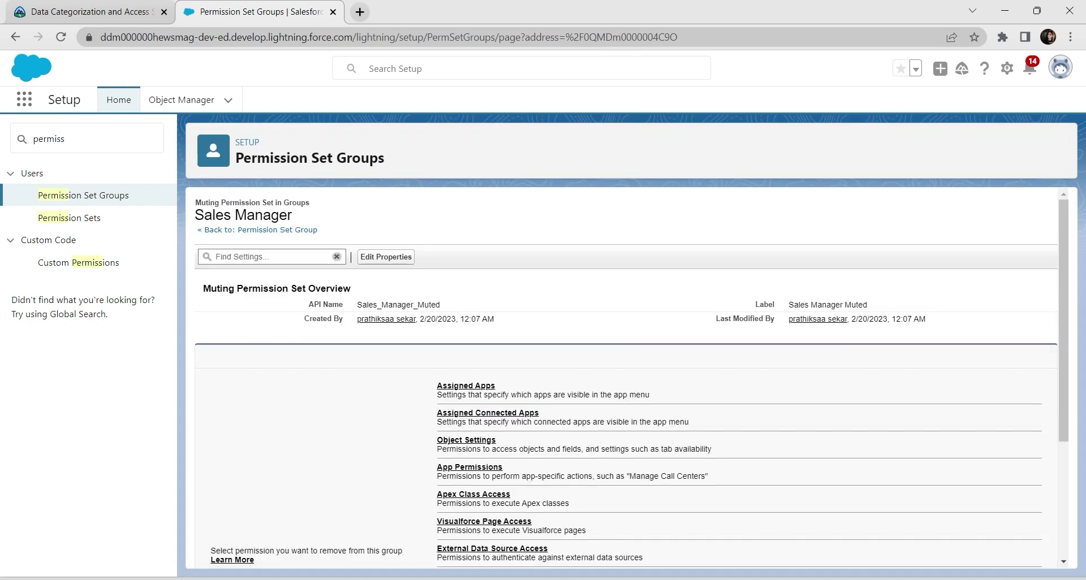
{"action": "left_click", "coordinate": [466, 440]}
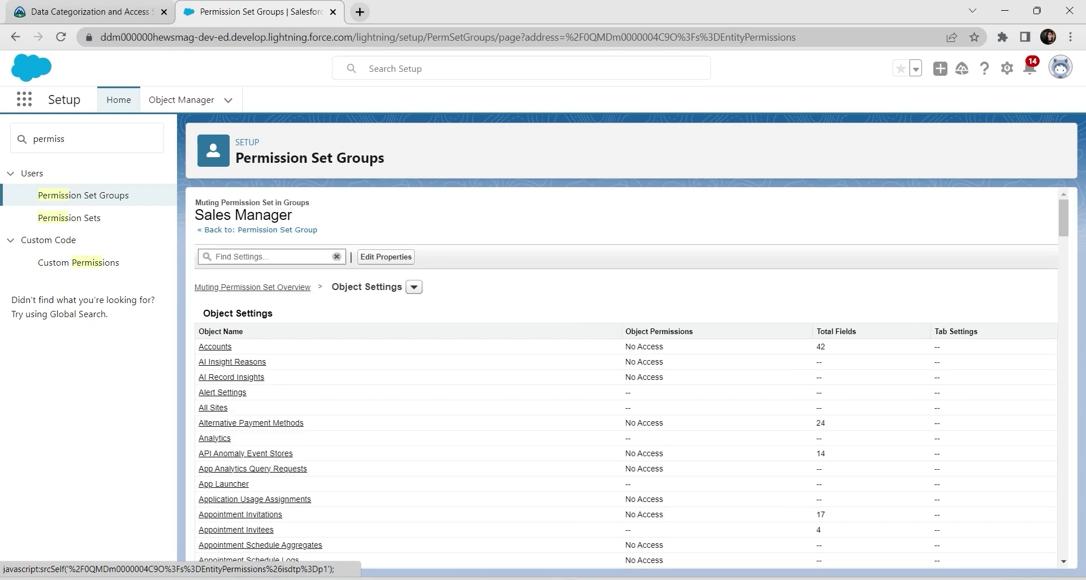
{"action": "left_click", "coordinate": [215, 346]}
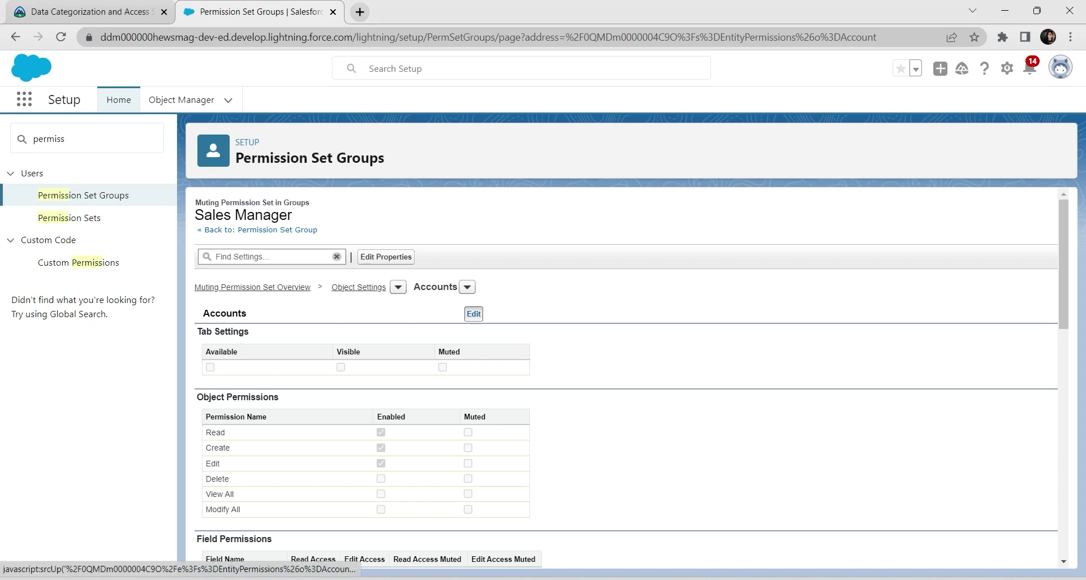
Mute edit access to Service Plan PIN and read access to Tax ID in Sales Manager Muted's Accounts permissions and save.
{"action": "left_click", "coordinate": [473, 314]}
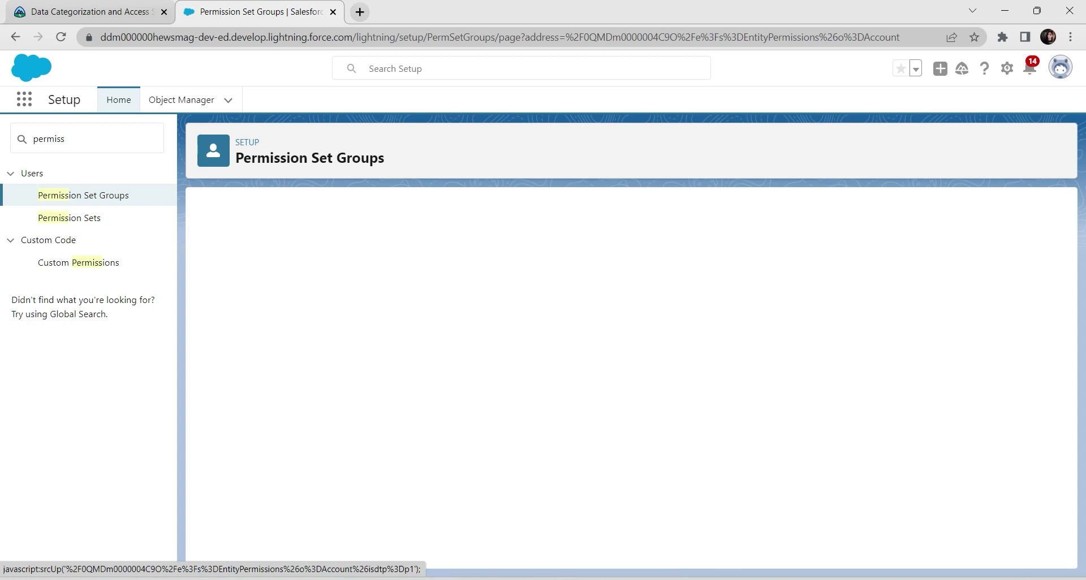
{"action": "scroll", "coordinate": [475, 391], "scroll_direction": "down", "scroll_amount": 15}
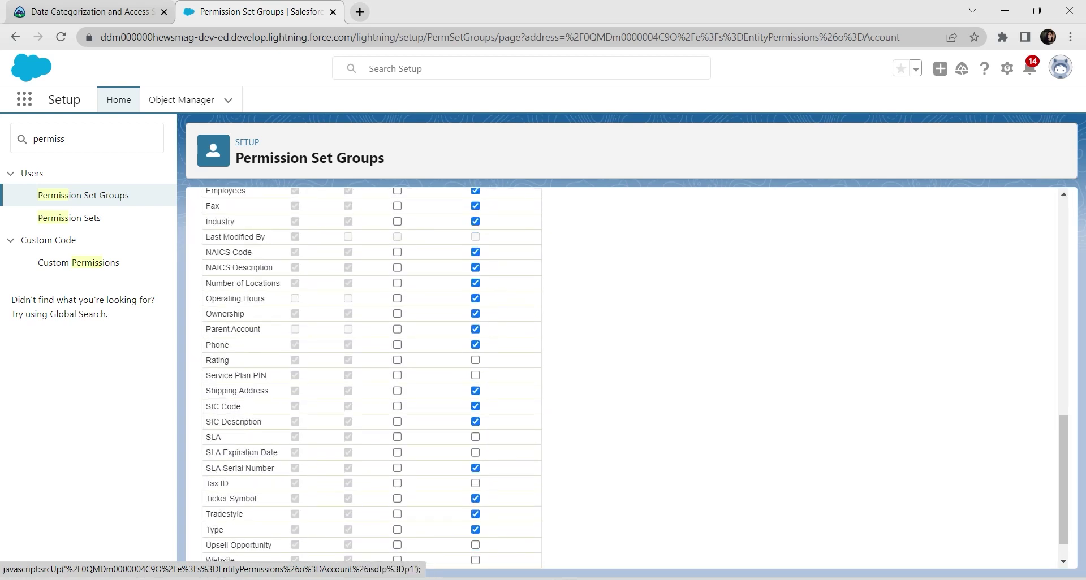
{"action": "left_click", "coordinate": [475, 375]}
{"action": "left_click", "coordinate": [397, 483]}
{"action": "scroll", "coordinate": [622, 373], "scroll_direction": "up", "scroll_amount": 15}
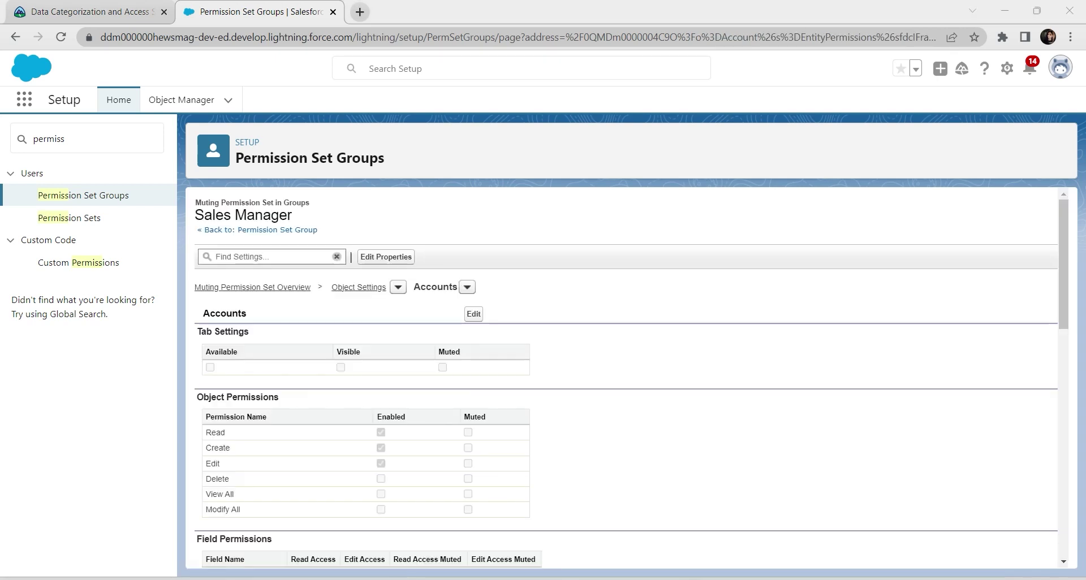
Switch the Sales Manager muting permission set's object settings to Contacts.
{"action": "left_click", "coordinate": [467, 286]}
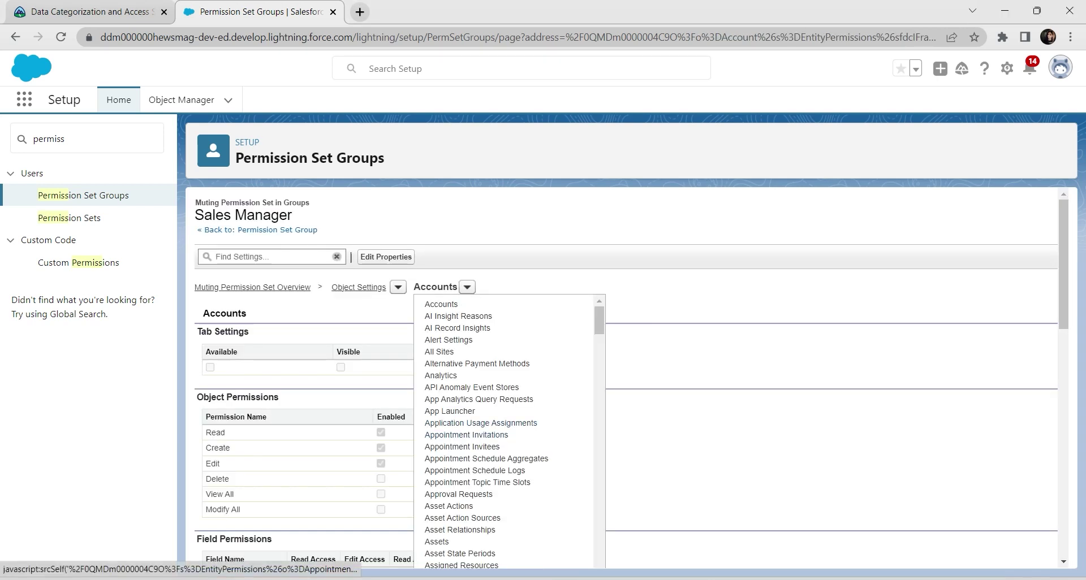
{"action": "scroll", "coordinate": [509, 430], "scroll_direction": "down", "scroll_amount": 5}
{"action": "scroll", "coordinate": [504, 430], "scroll_direction": "down", "scroll_amount": 4}
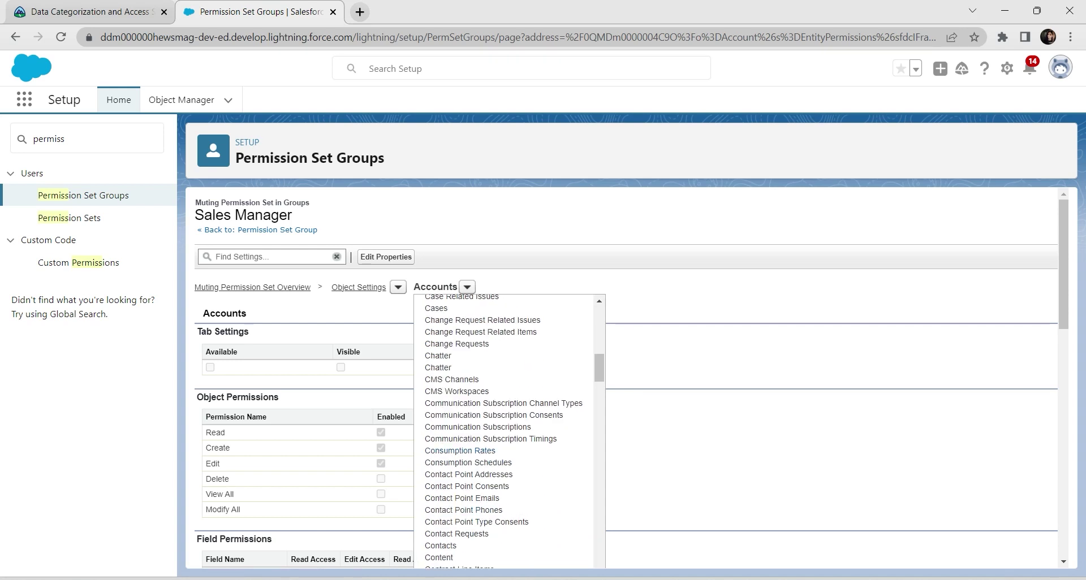
{"action": "scroll", "coordinate": [460, 451], "scroll_direction": "down", "scroll_amount": 4}
{"action": "scroll", "coordinate": [460, 358], "scroll_direction": "up", "scroll_amount": 1}
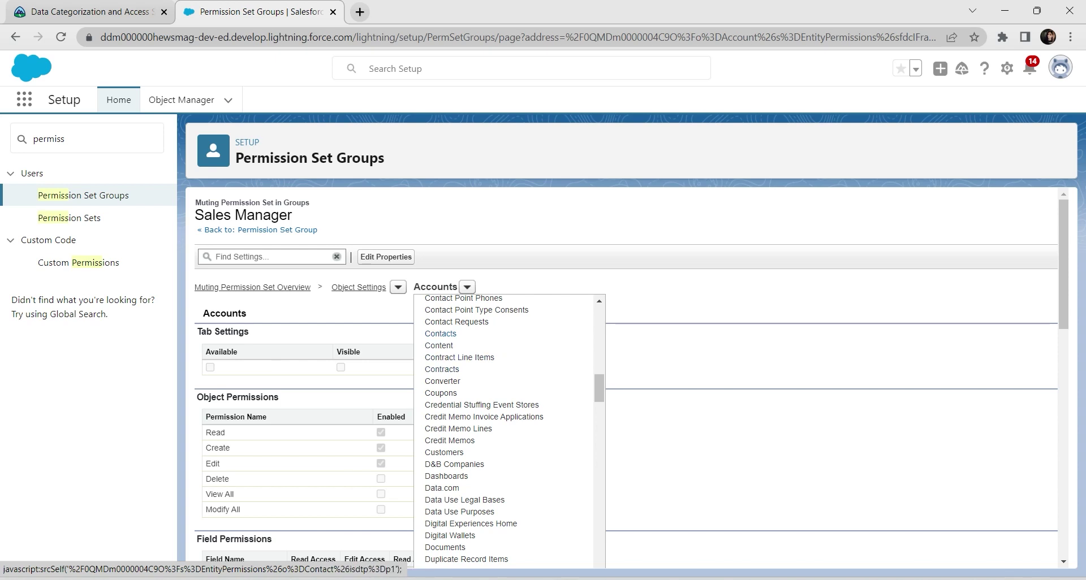
{"action": "left_click", "coordinate": [441, 334]}
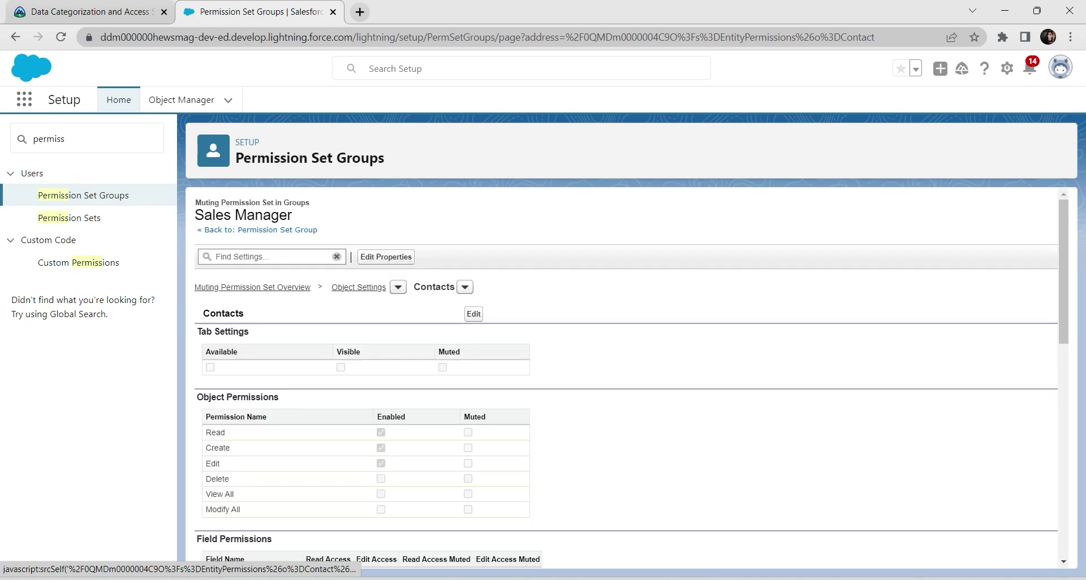
Mute read access to the Social Security Number field in Sales Manager Muted's Contacts permissions and save.
{"action": "left_click", "coordinate": [473, 314]}
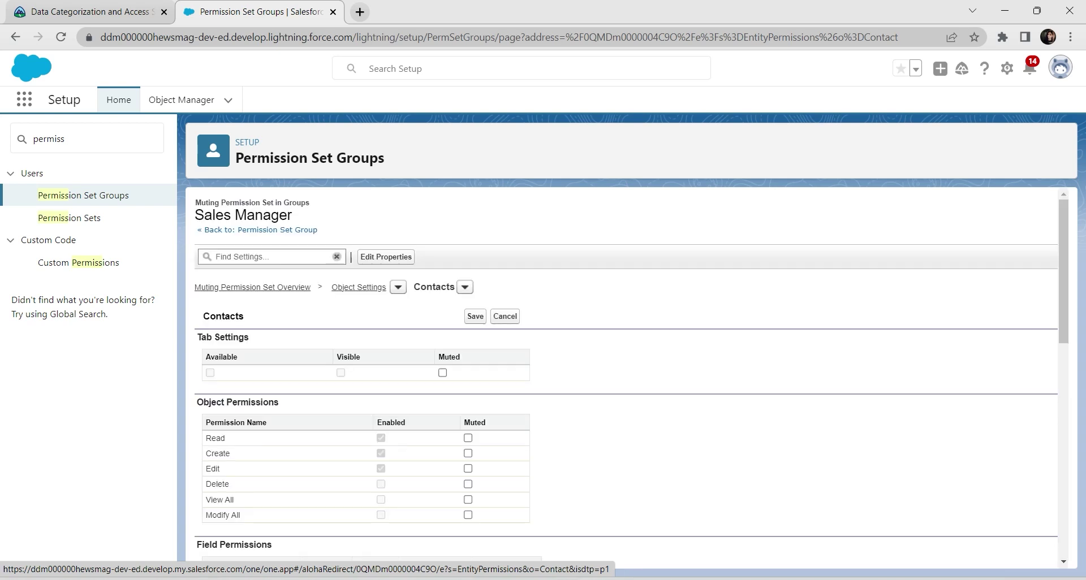
{"action": "scroll", "coordinate": [631, 376], "scroll_direction": "down", "scroll_amount": 15}
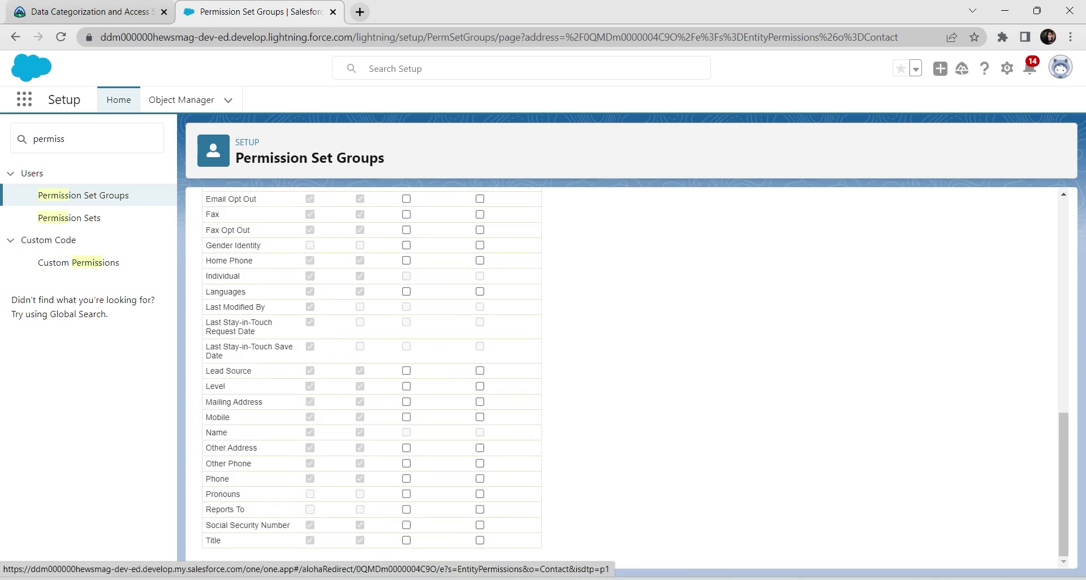
{"action": "left_click", "coordinate": [406, 525]}
{"action": "scroll", "coordinate": [631, 373], "scroll_direction": "up", "scroll_amount": 15}
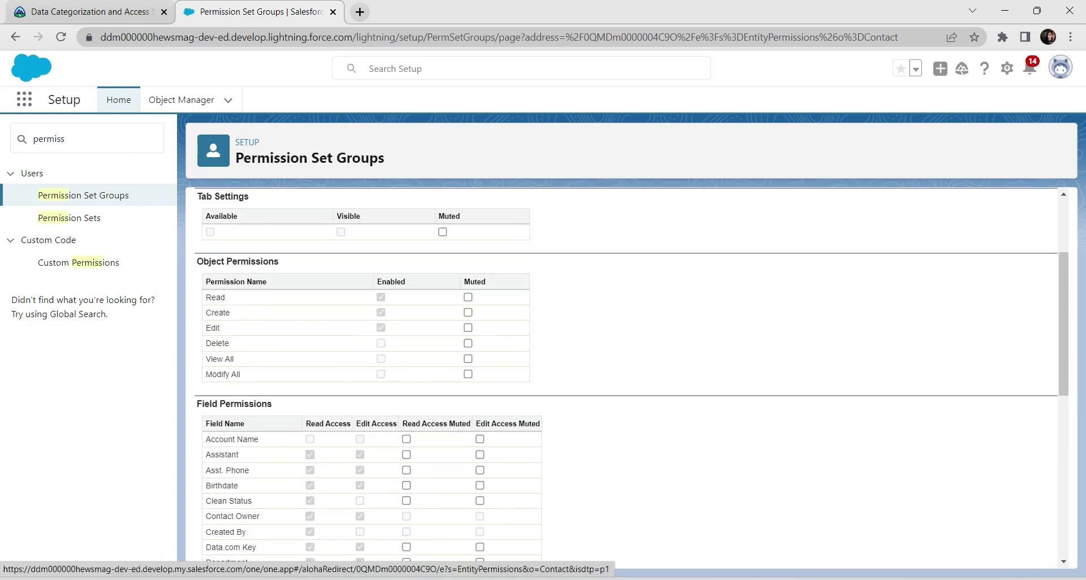
{"action": "left_click", "coordinate": [475, 316]}
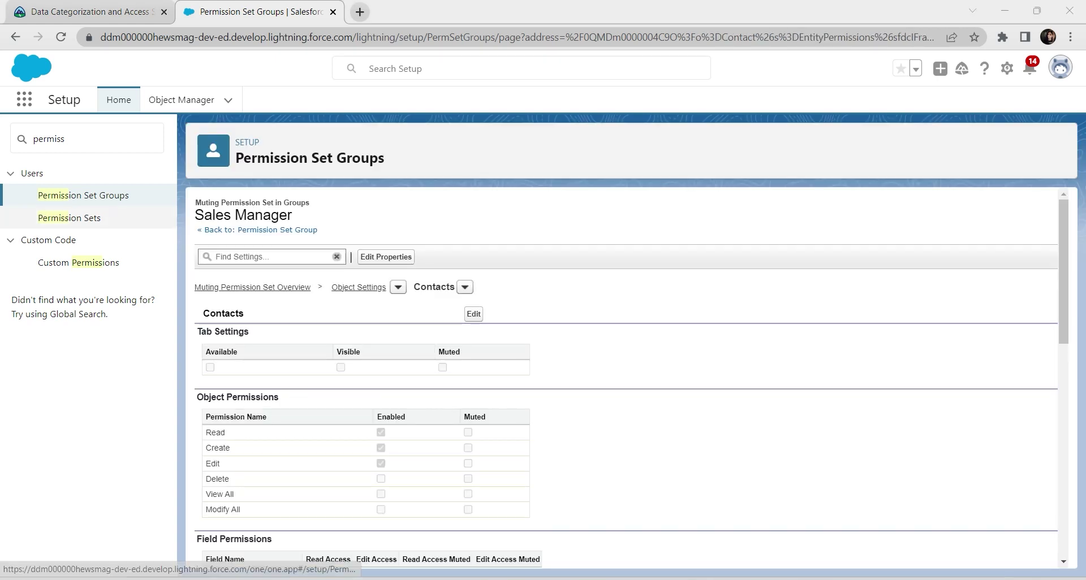
Open the Accounts object settings of the Accounting permission set group's Accounting Muted permission set.
{"action": "left_click", "coordinate": [84, 195]}
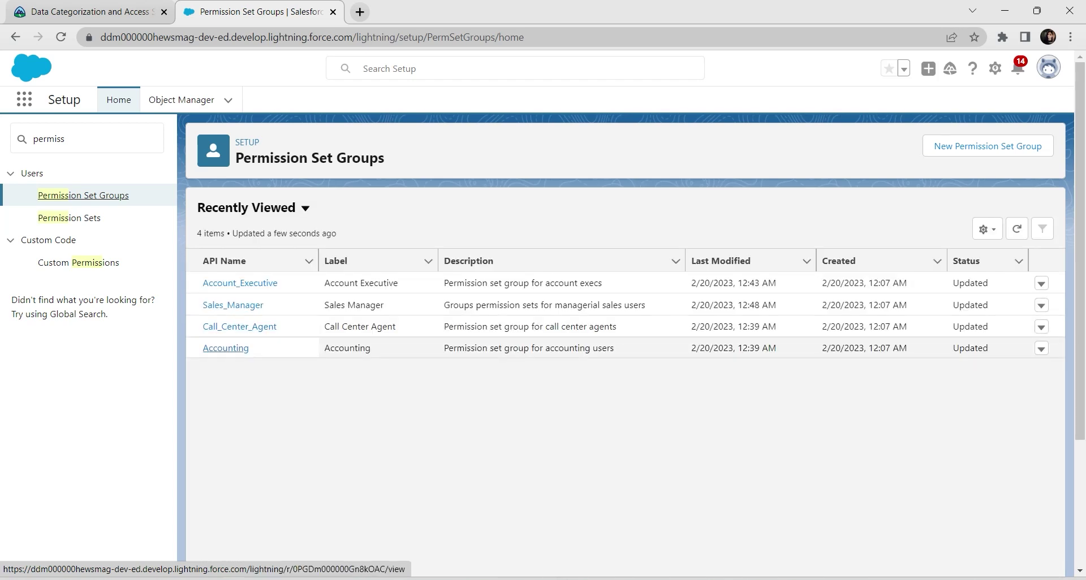
{"action": "left_click", "coordinate": [227, 349]}
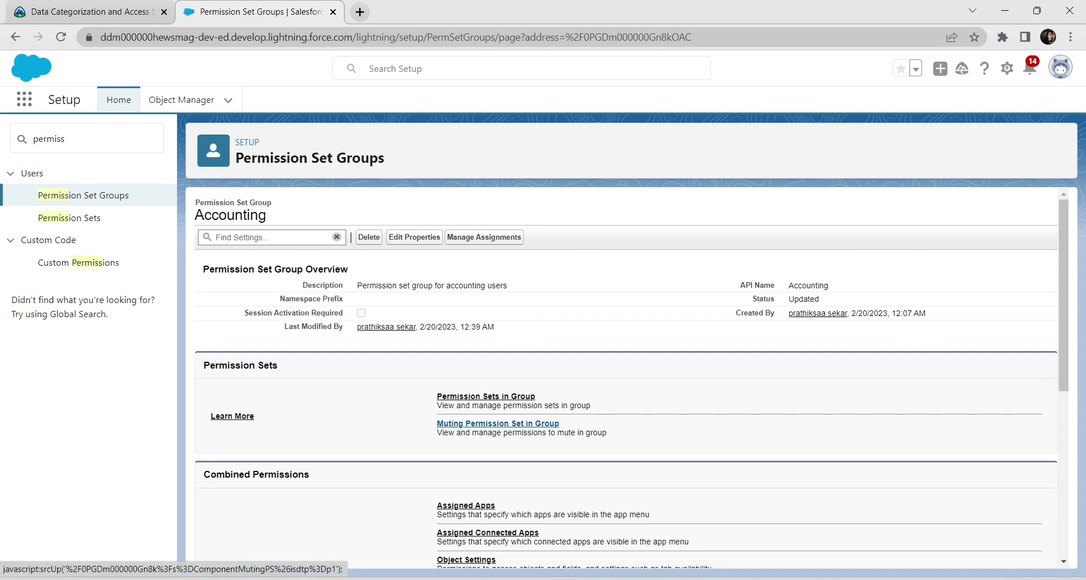
{"action": "left_click", "coordinate": [498, 423]}
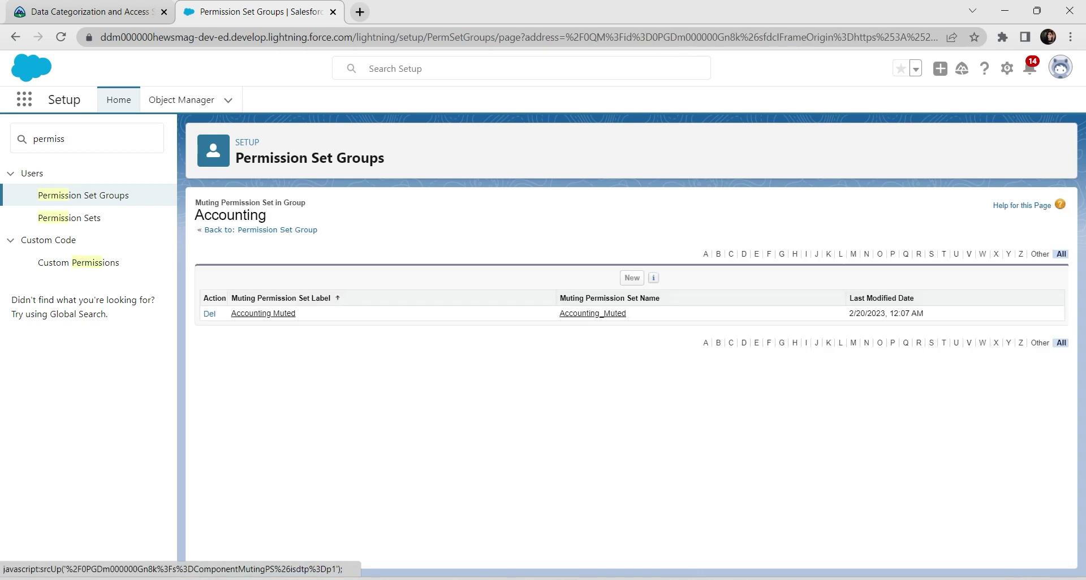
{"action": "left_click", "coordinate": [262, 314]}
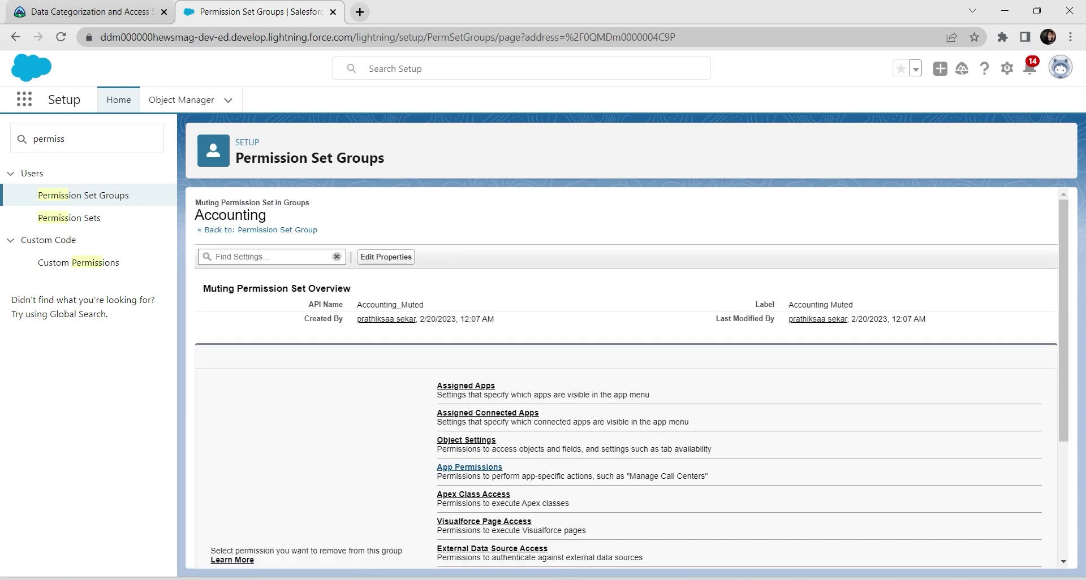
{"action": "left_click", "coordinate": [459, 440]}
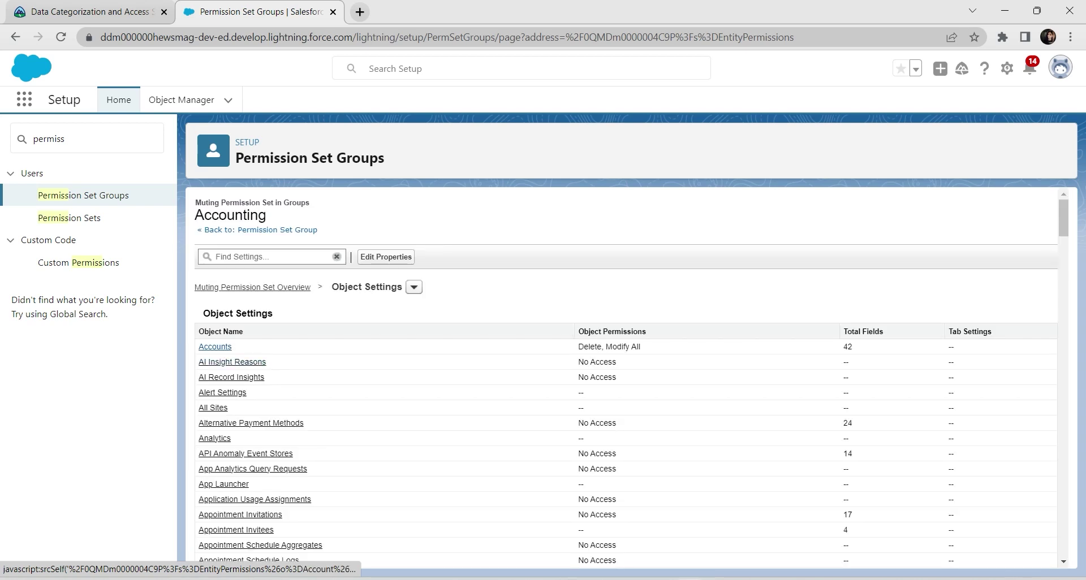
{"action": "left_click", "coordinate": [215, 346]}
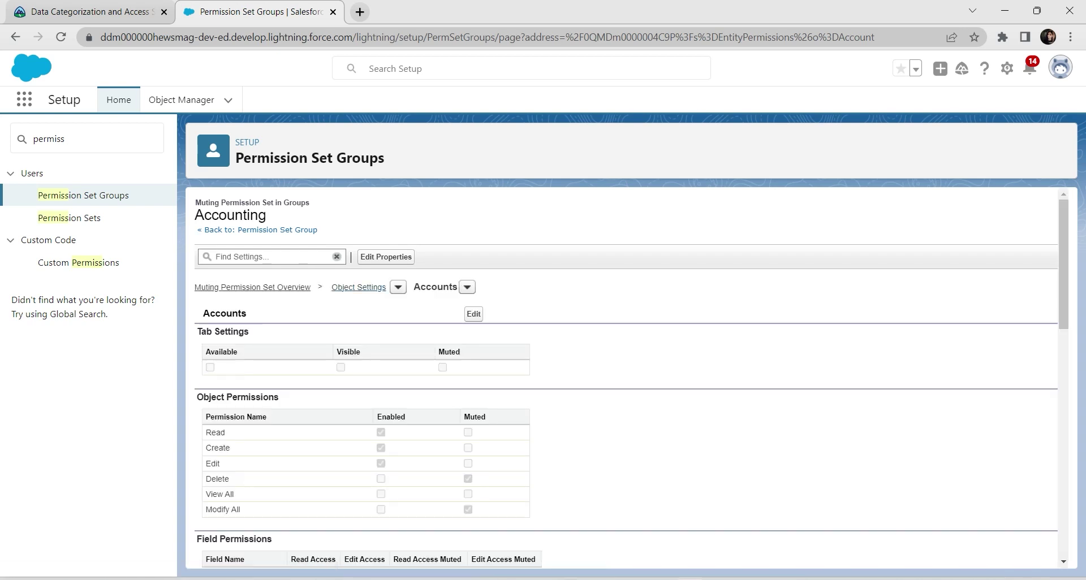
Open Accounting Muted's Accounts permissions for editing and review the field muting, including Service Plan PIN and Tax ID.
{"action": "left_click", "coordinate": [473, 314]}
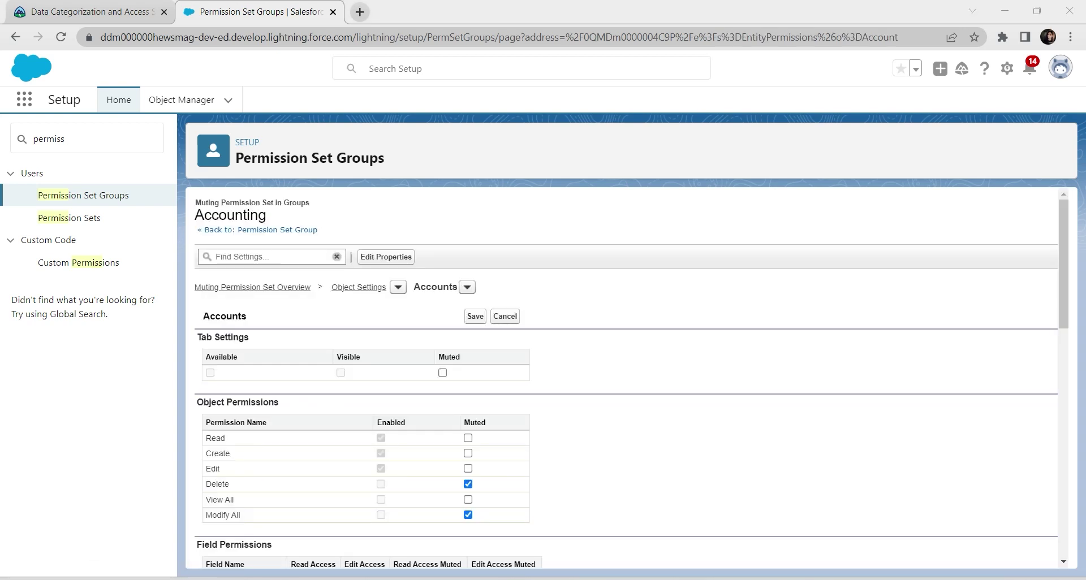
{"action": "scroll", "coordinate": [622, 379], "scroll_direction": "down", "scroll_amount": 12}
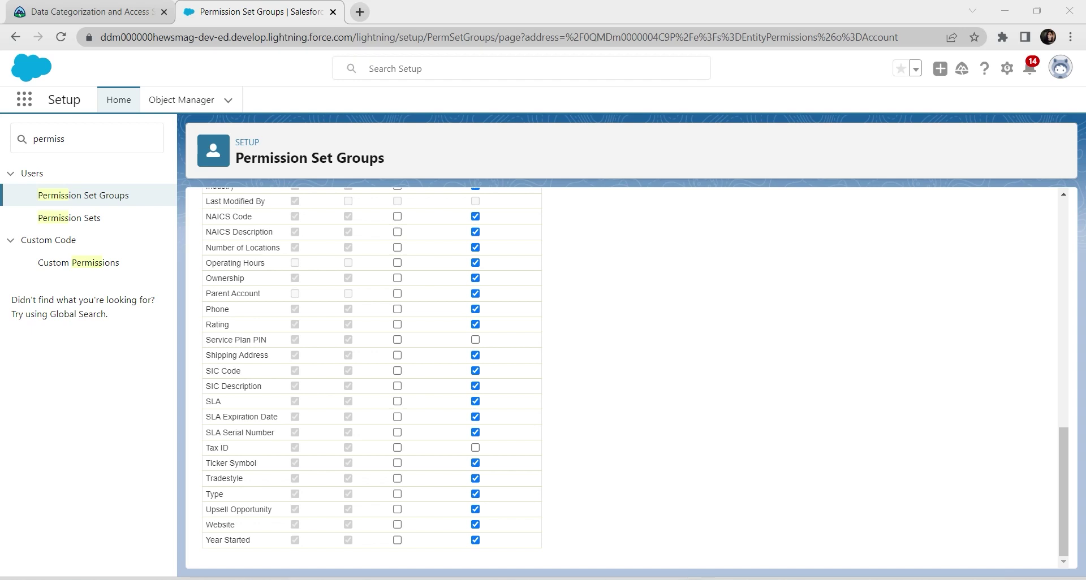
{"action": "scroll", "coordinate": [475, 339], "scroll_direction": "up", "scroll_amount": 12}
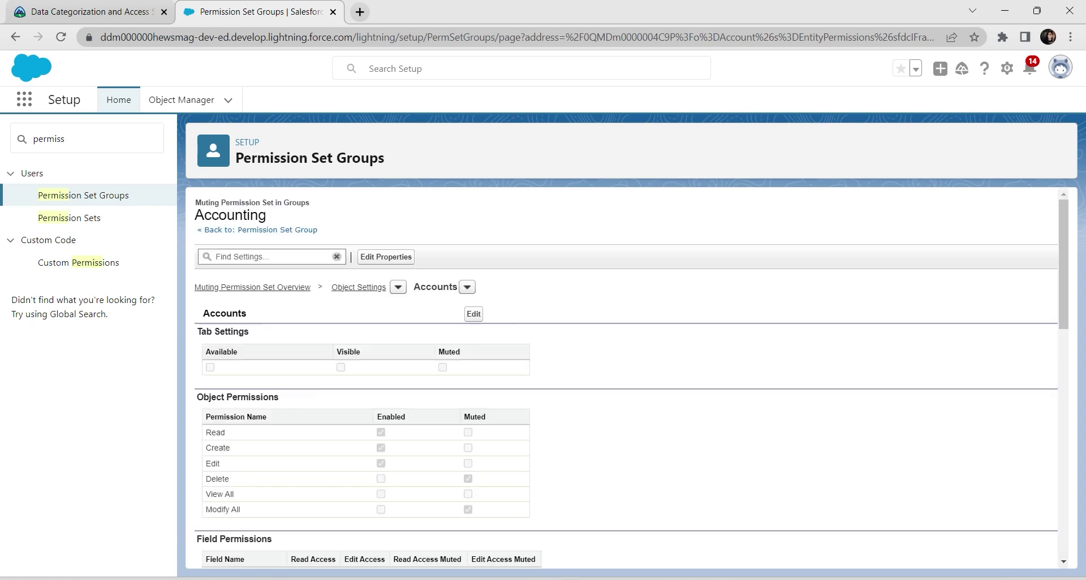
Switch the Accounting muting permission set's object settings from Accounts to Contacts.
{"action": "left_click", "coordinate": [468, 287]}
{"action": "scroll", "coordinate": [503, 430], "scroll_direction": "down", "scroll_amount": 5}
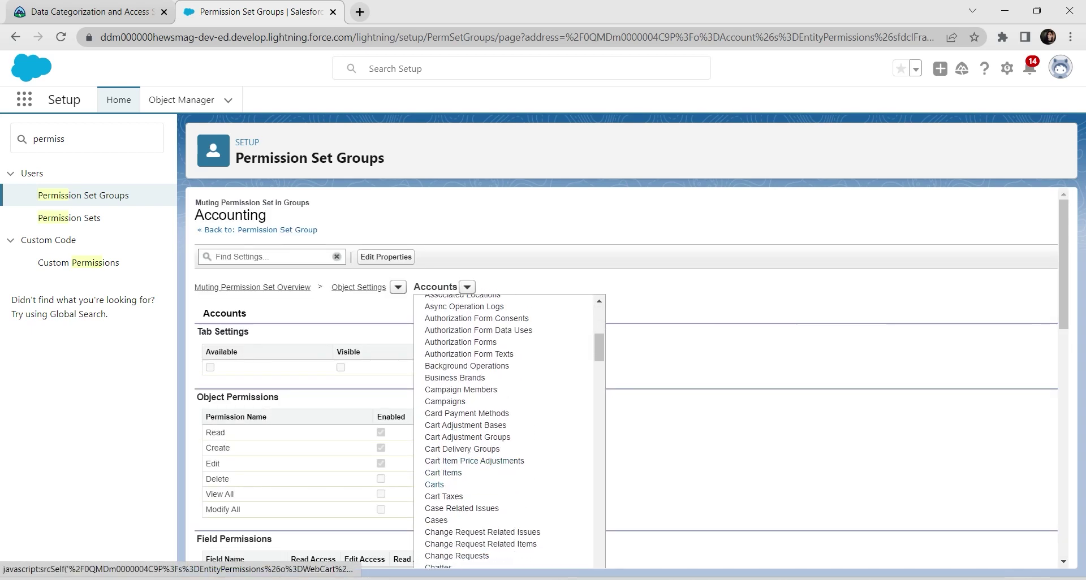
{"action": "scroll", "coordinate": [447, 481], "scroll_direction": "down", "scroll_amount": 4}
{"action": "scroll", "coordinate": [441, 384], "scroll_direction": "down", "scroll_amount": 4}
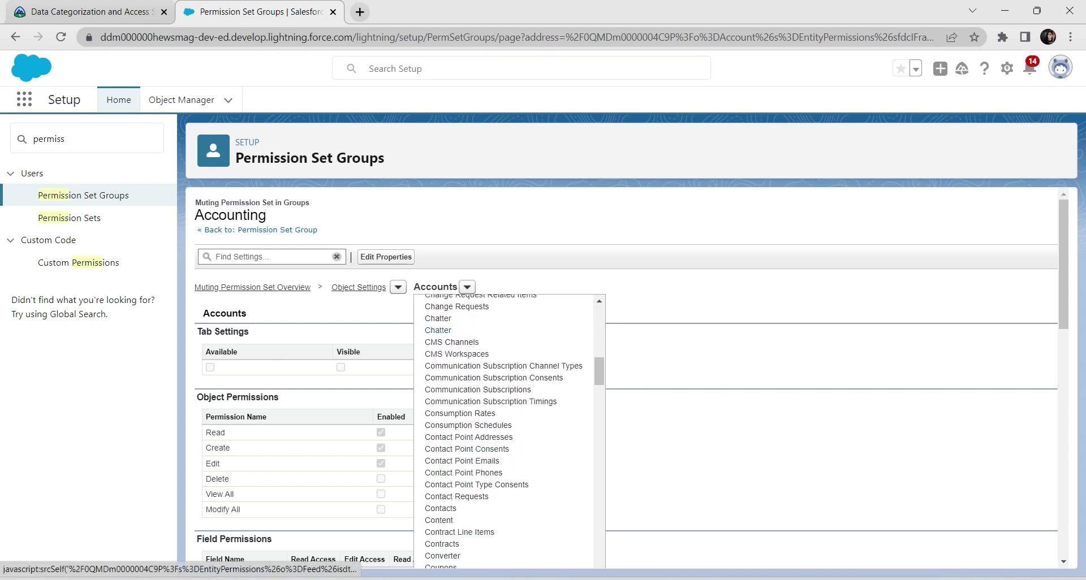
{"action": "left_click", "coordinate": [441, 404]}
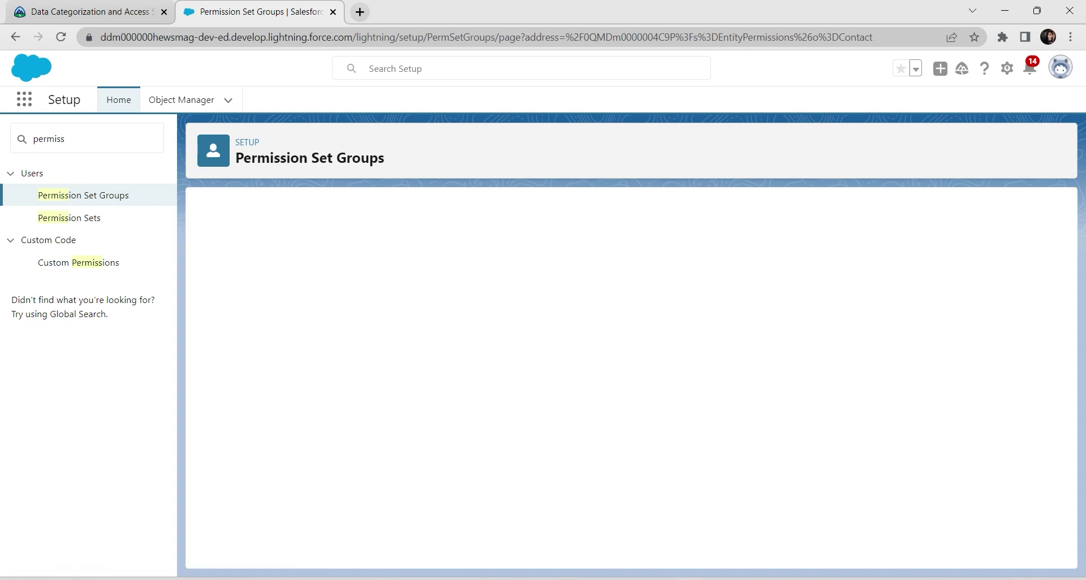
Open Accounting Muted's Contacts permissions for editing and review the field muting, including Social Security Number.
{"action": "left_click", "coordinate": [473, 314]}
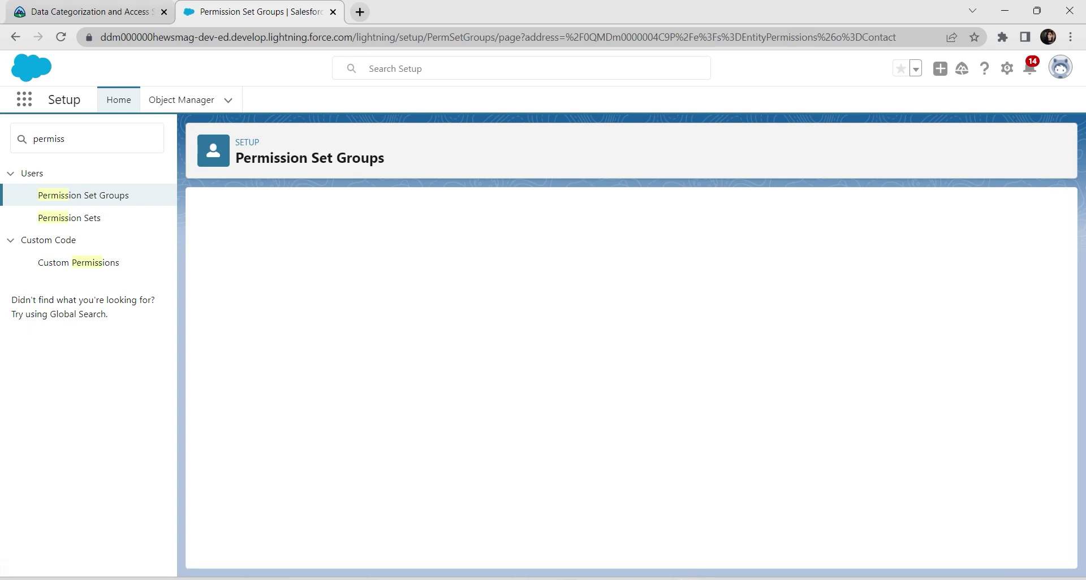
{"action": "scroll", "coordinate": [631, 377], "scroll_direction": "down", "scroll_amount": 10}
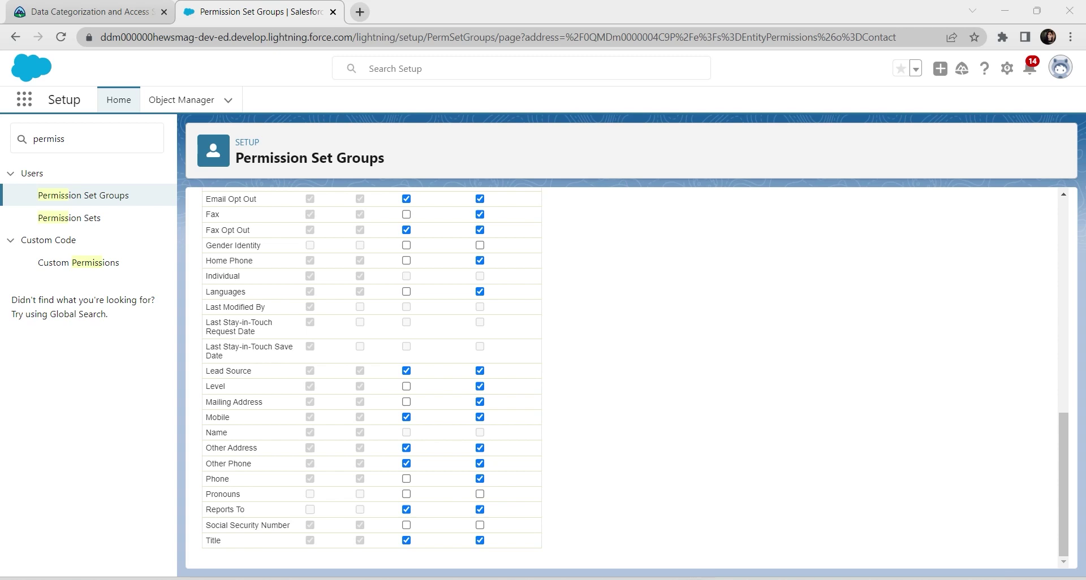
{"action": "scroll", "coordinate": [630, 378], "scroll_direction": "up", "scroll_amount": 4}
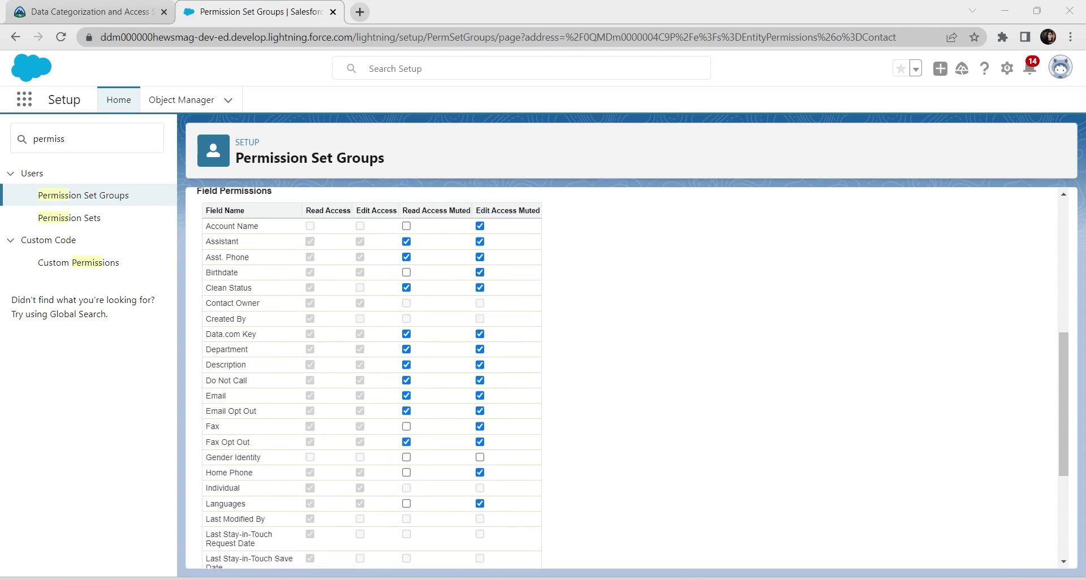
{"action": "scroll", "coordinate": [630, 378], "scroll_direction": "up", "scroll_amount": 6}
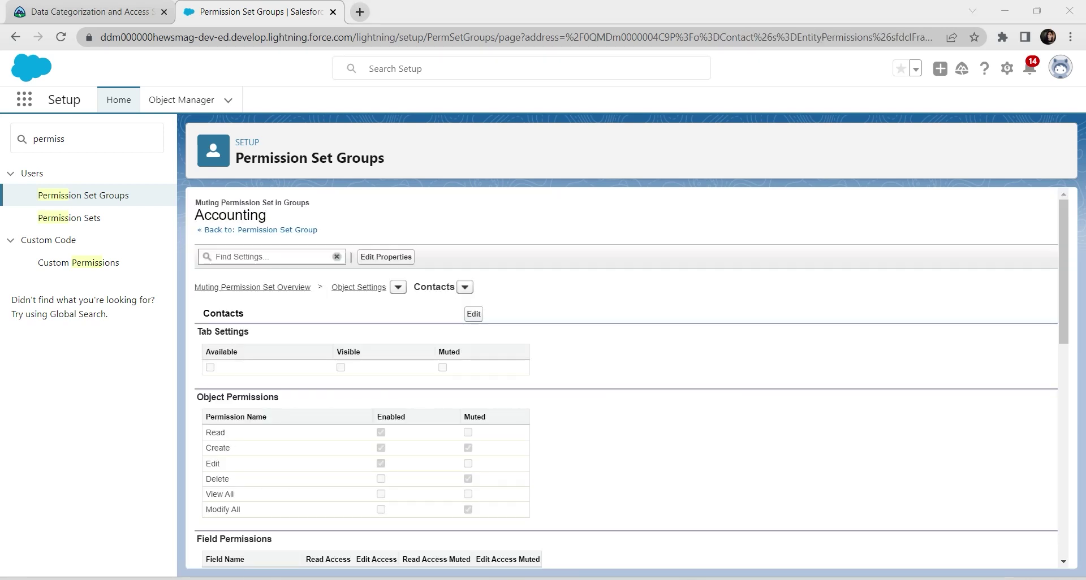
Switch the Accounting muting permission set's object settings from Contacts to Opportunities.
{"action": "left_click", "coordinate": [465, 287]}
{"action": "scroll", "coordinate": [503, 430], "scroll_direction": "down", "scroll_amount": 5}
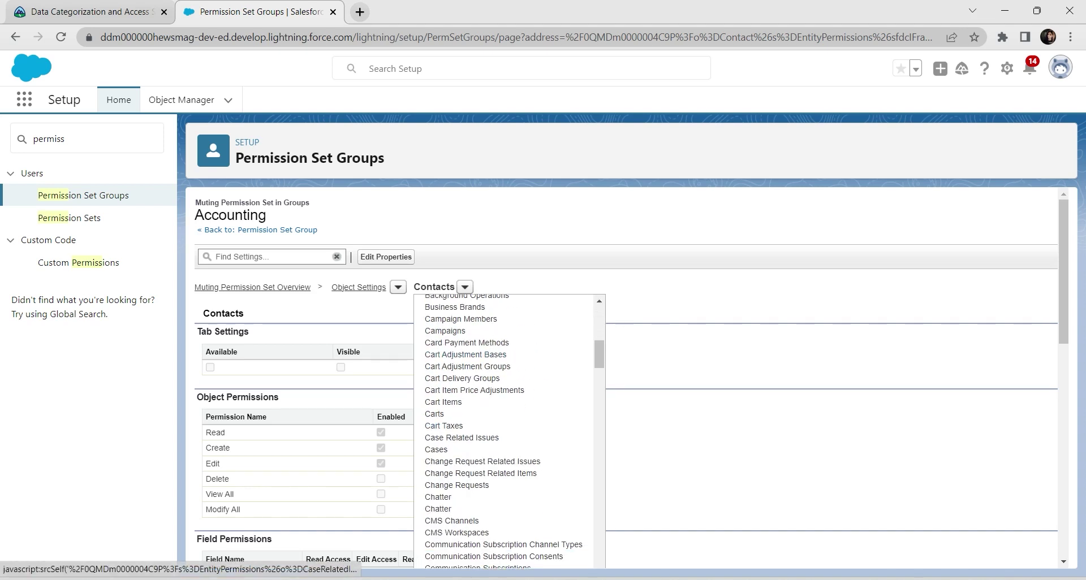
{"action": "scroll", "coordinate": [504, 429], "scroll_direction": "down", "scroll_amount": 20}
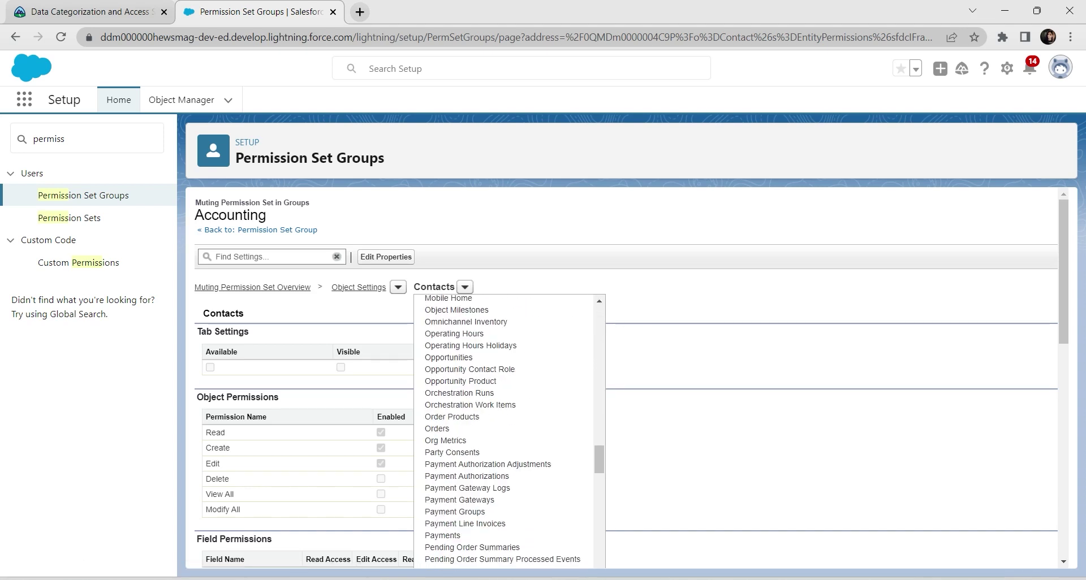
{"action": "scroll", "coordinate": [470, 328], "scroll_direction": "down", "scroll_amount": 3}
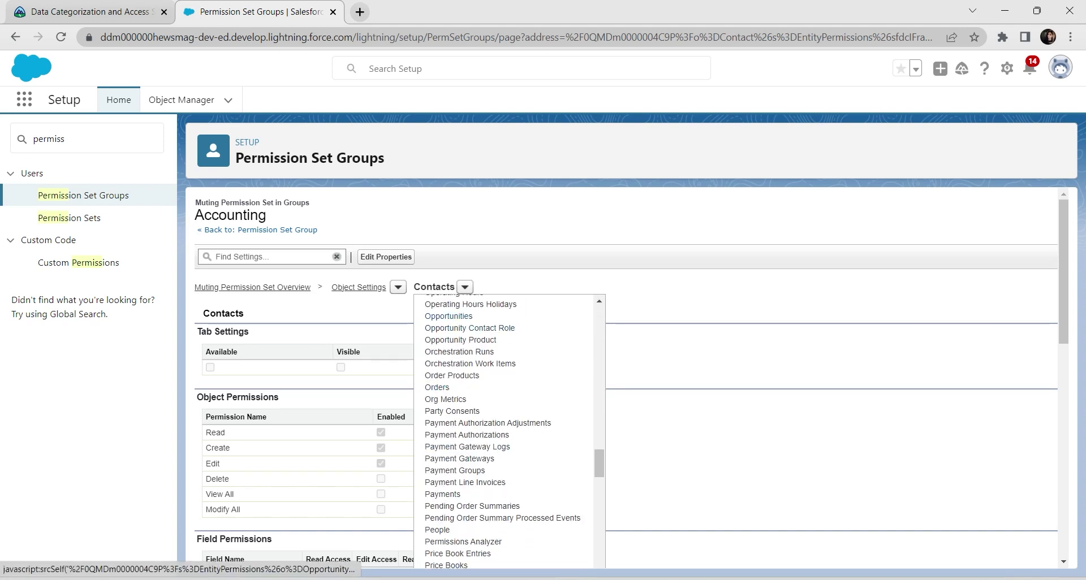
{"action": "left_click", "coordinate": [449, 316]}
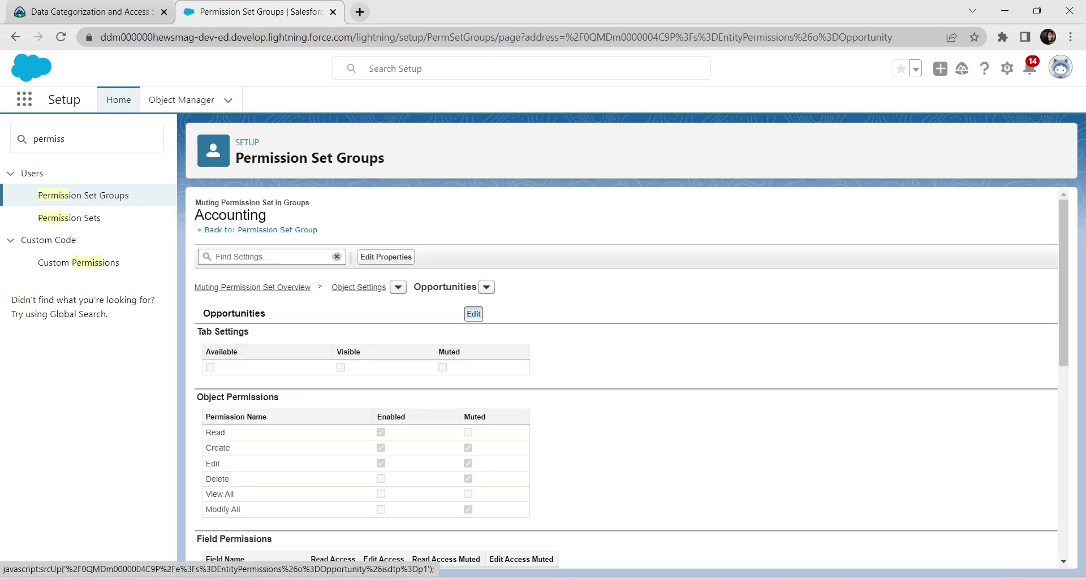
Mute edit access to the Closed Lost Reason field in Accounting Muted's Opportunities permissions and save.
{"action": "left_click", "coordinate": [474, 313]}
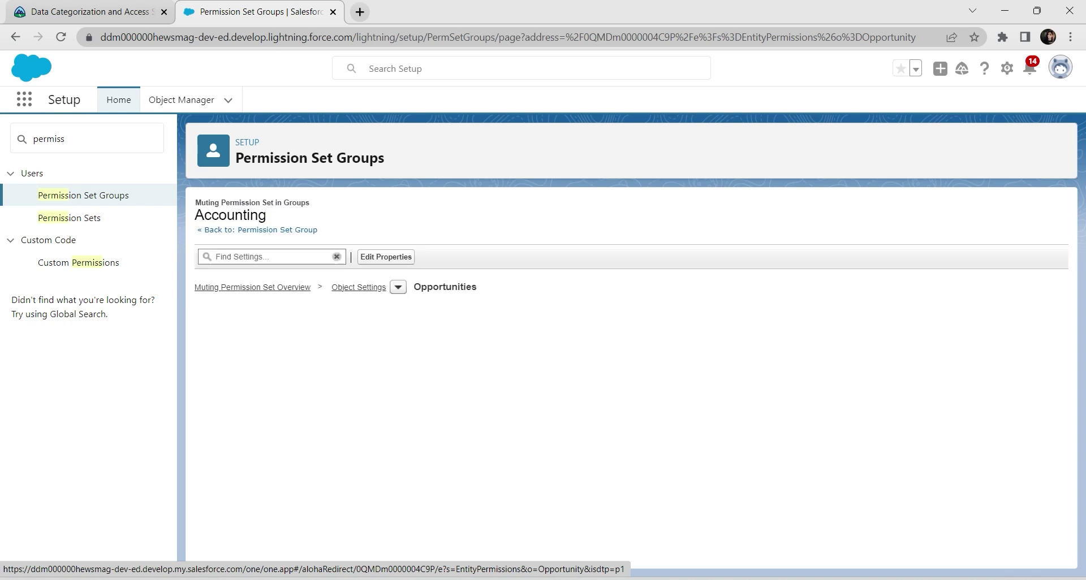
{"action": "scroll", "coordinate": [626, 377], "scroll_direction": "down", "scroll_amount": 5}
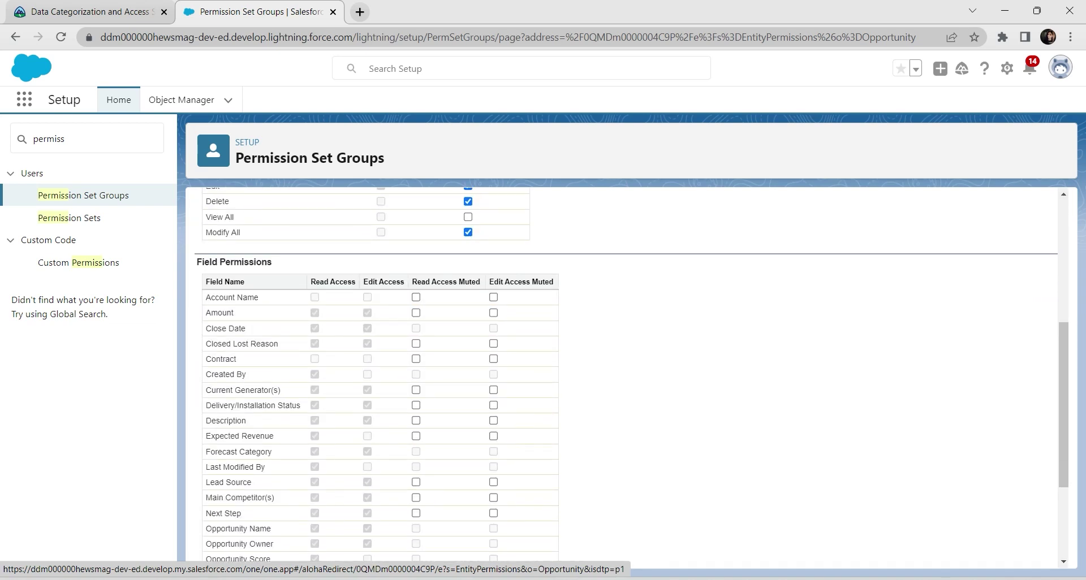
{"action": "left_click", "coordinate": [494, 343]}
{"action": "left_click_drag", "start_coordinate": [279, 343], "coordinate": [206, 277]}
{"action": "scroll", "coordinate": [626, 378], "scroll_direction": "up", "scroll_amount": 5}
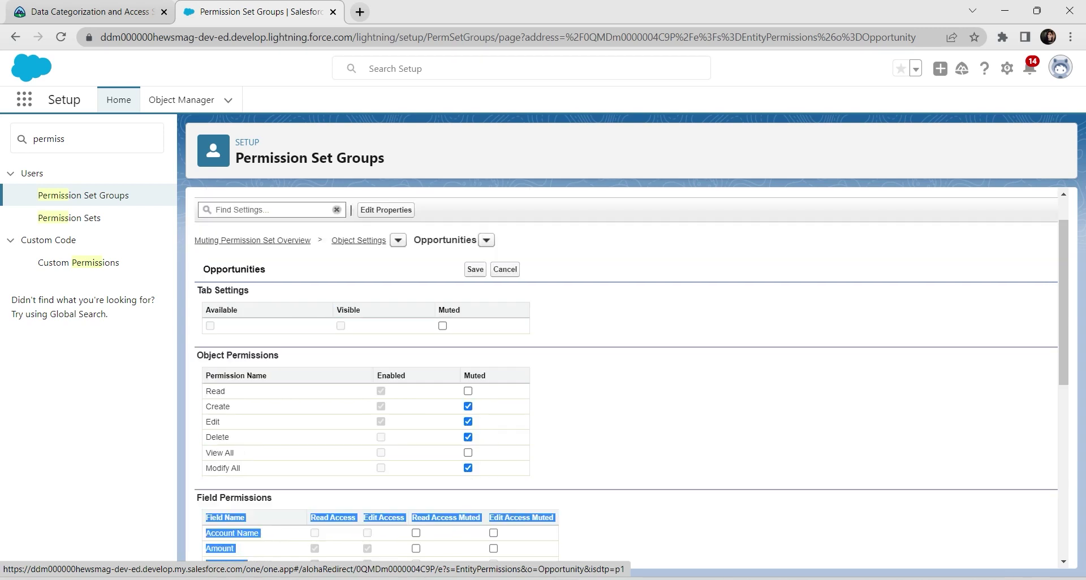
{"action": "left_click", "coordinate": [474, 316]}
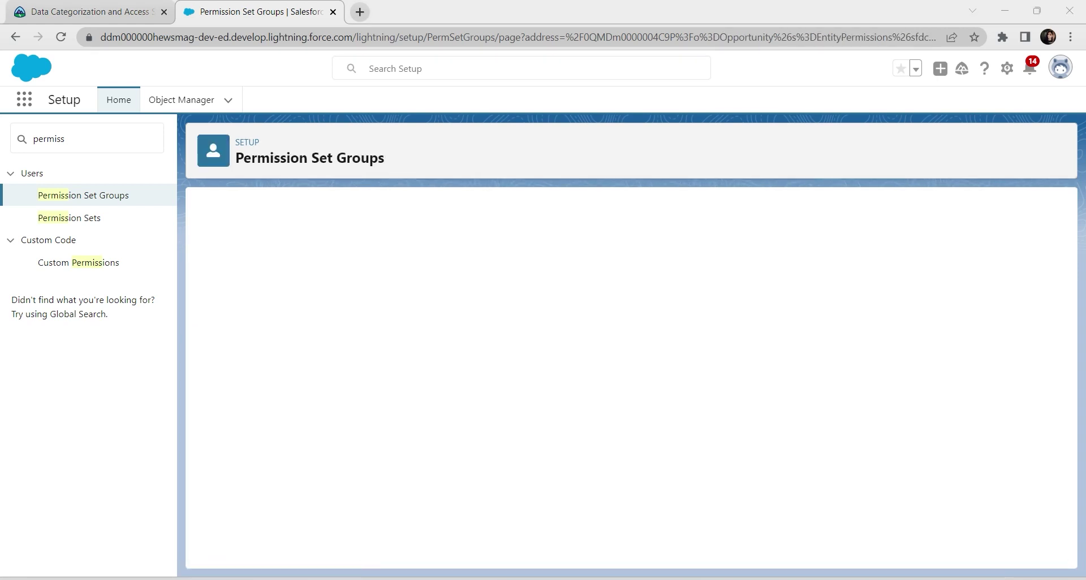
In Accounting Muted's Assets permissions, toggle the edit access muting of the Serial Number field and save.
{"action": "left_click", "coordinate": [485, 287]}
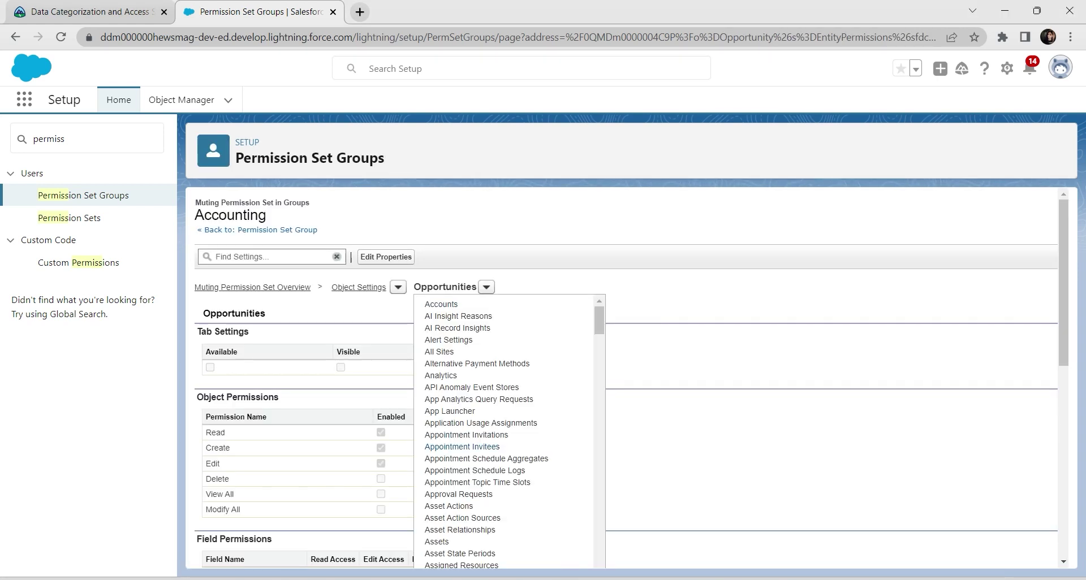
{"action": "left_click", "coordinate": [436, 542]}
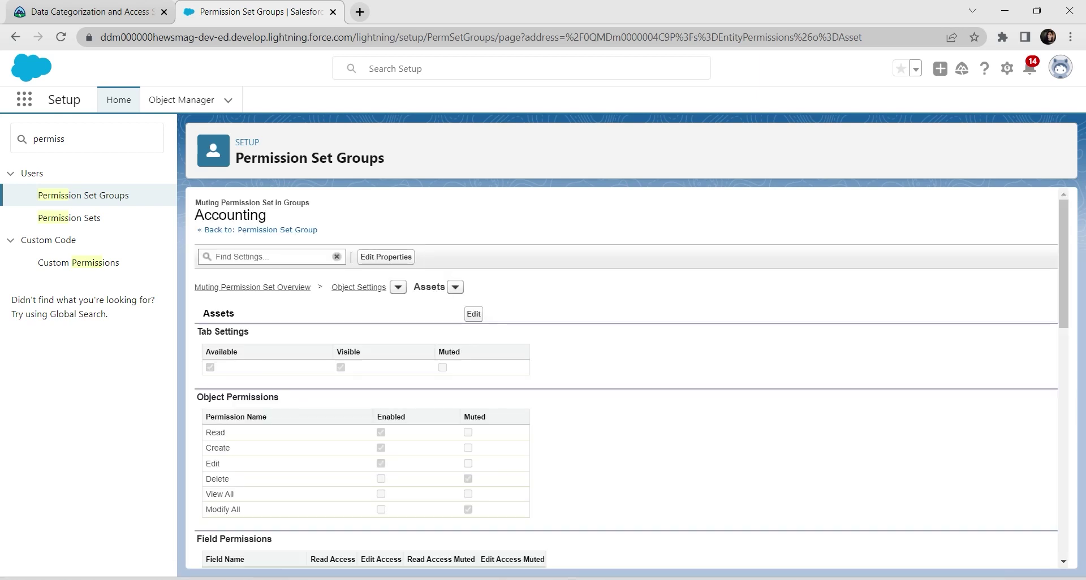
{"action": "left_click", "coordinate": [474, 314]}
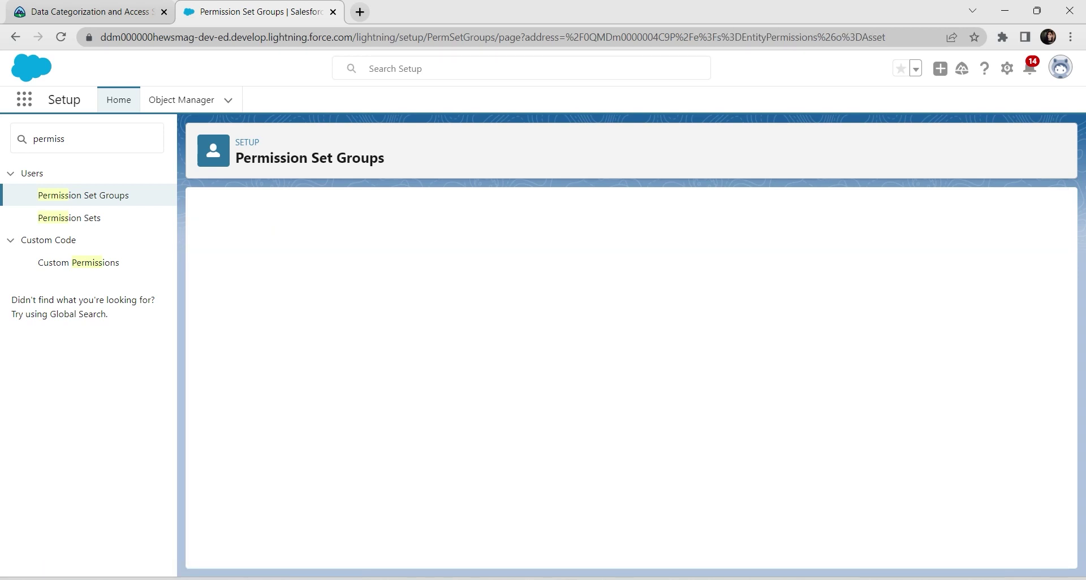
{"action": "scroll", "coordinate": [628, 379], "scroll_direction": "down", "scroll_amount": 12}
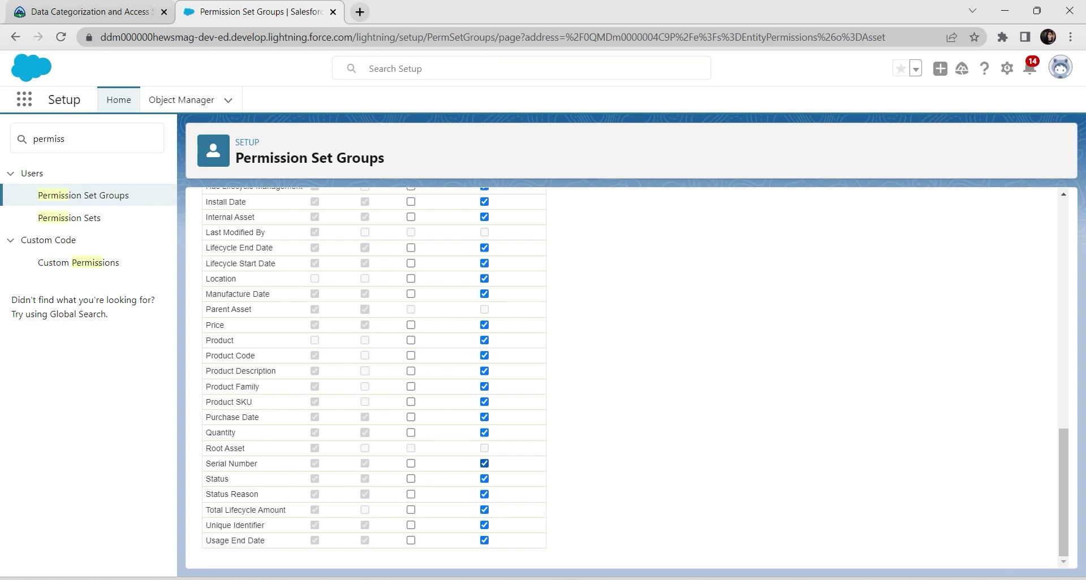
{"action": "left_click", "coordinate": [484, 463]}
{"action": "scroll", "coordinate": [628, 379], "scroll_direction": "up", "scroll_amount": 12}
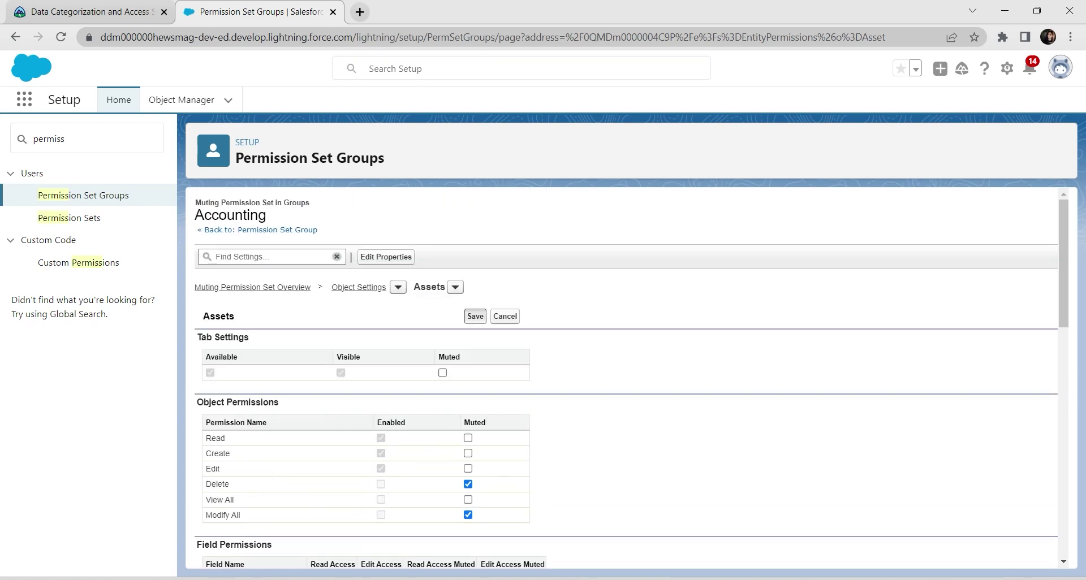
{"action": "left_click", "coordinate": [475, 316]}
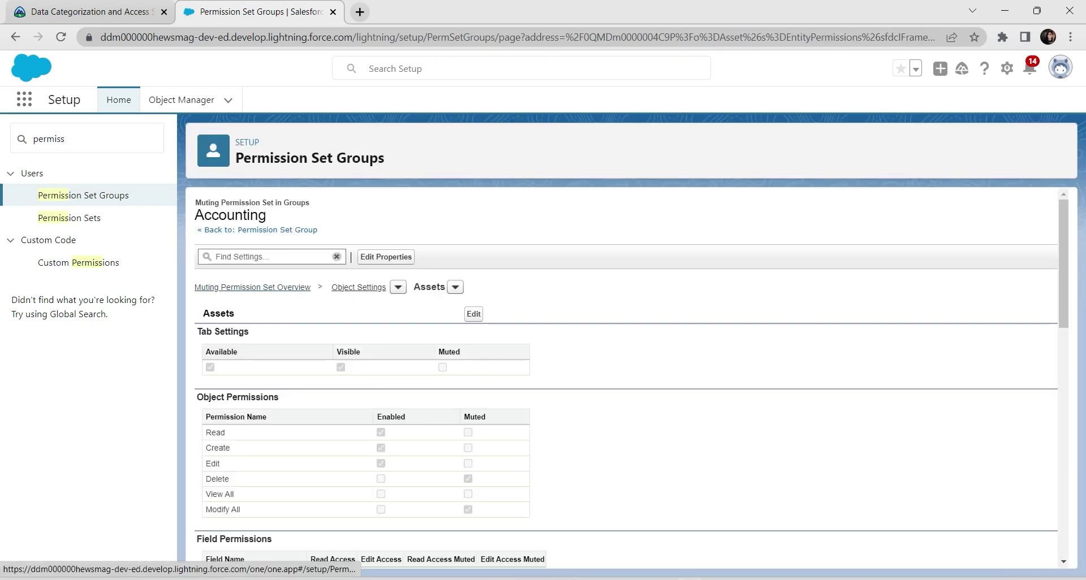
Open the object settings of the Call Center Agent group's Call Center Agent Muted permission set.
{"action": "left_click", "coordinate": [83, 195]}
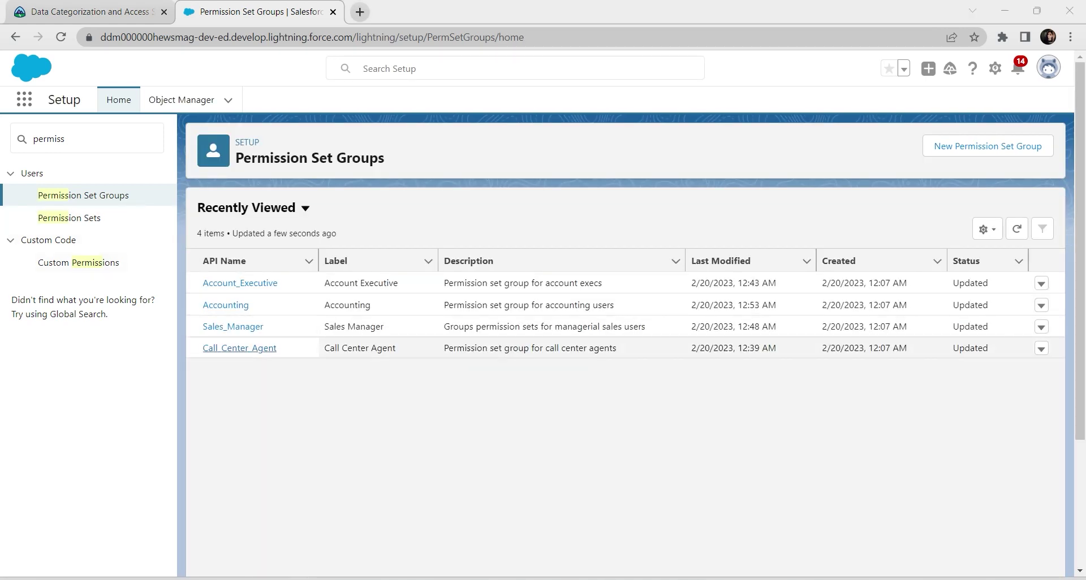
{"action": "left_click", "coordinate": [239, 348]}
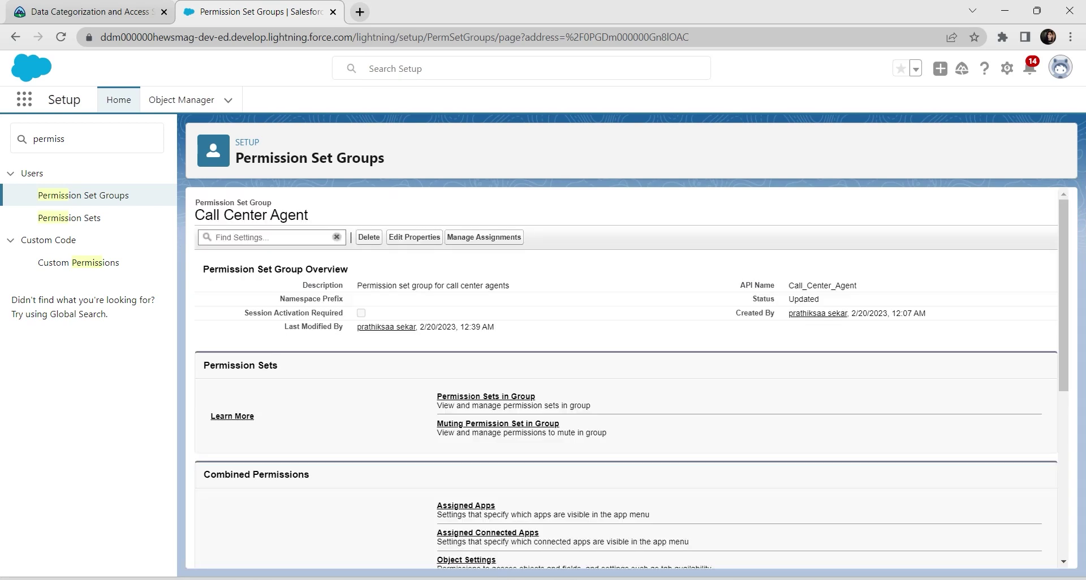
{"action": "left_click", "coordinate": [498, 424]}
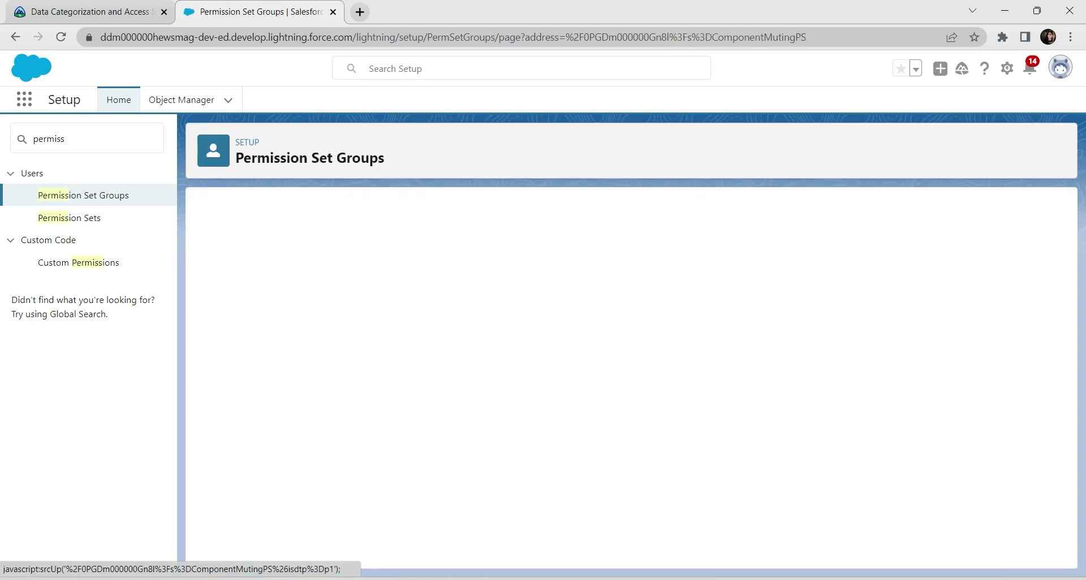
{"action": "left_click", "coordinate": [269, 314]}
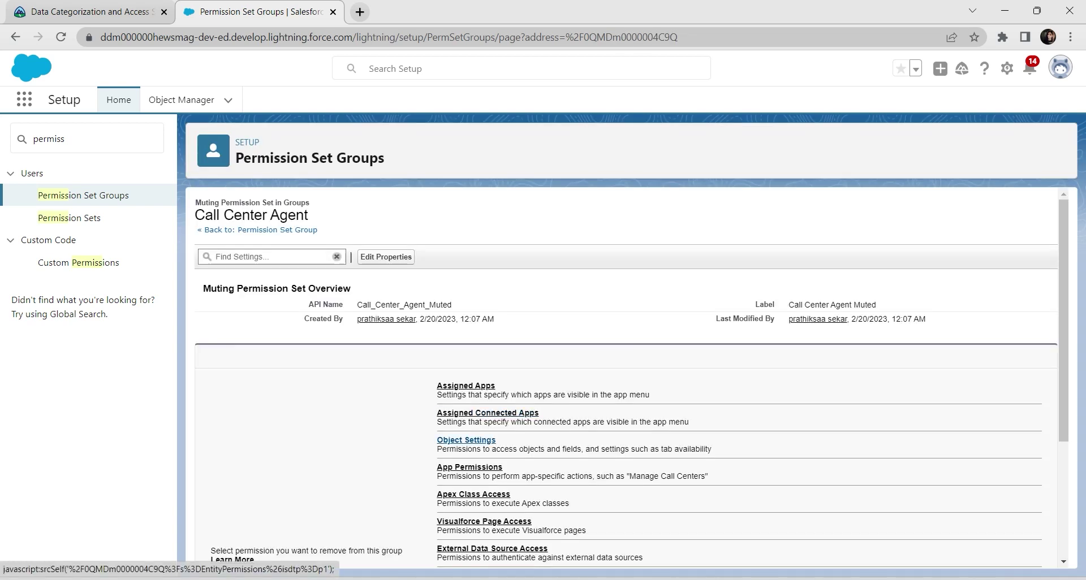
{"action": "left_click", "coordinate": [466, 440]}
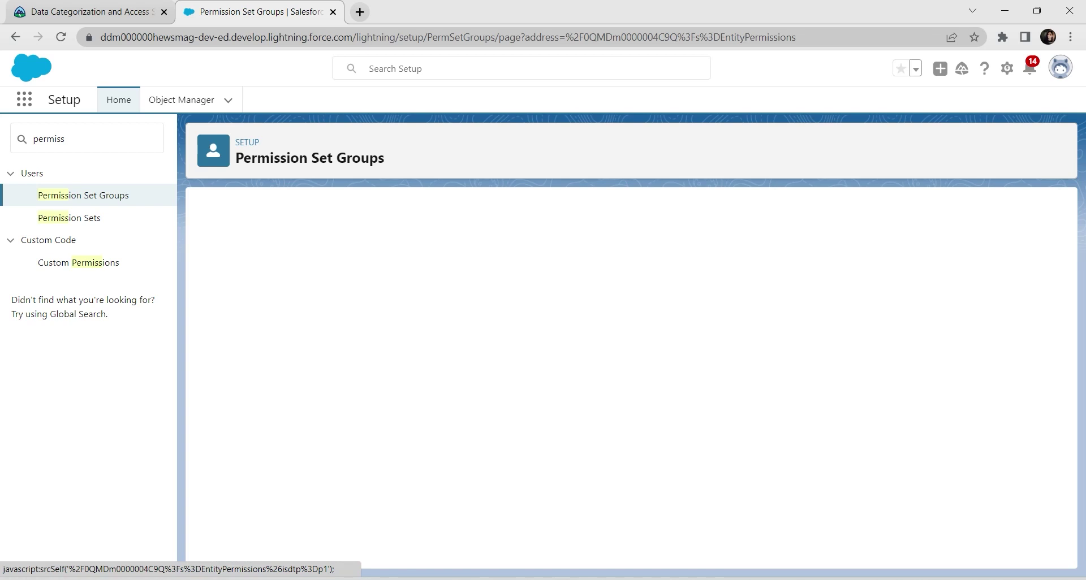
Mute read access to the Tax ID field in Call Center Agent Muted's Accounts permissions and save.
{"action": "left_click", "coordinate": [215, 347]}
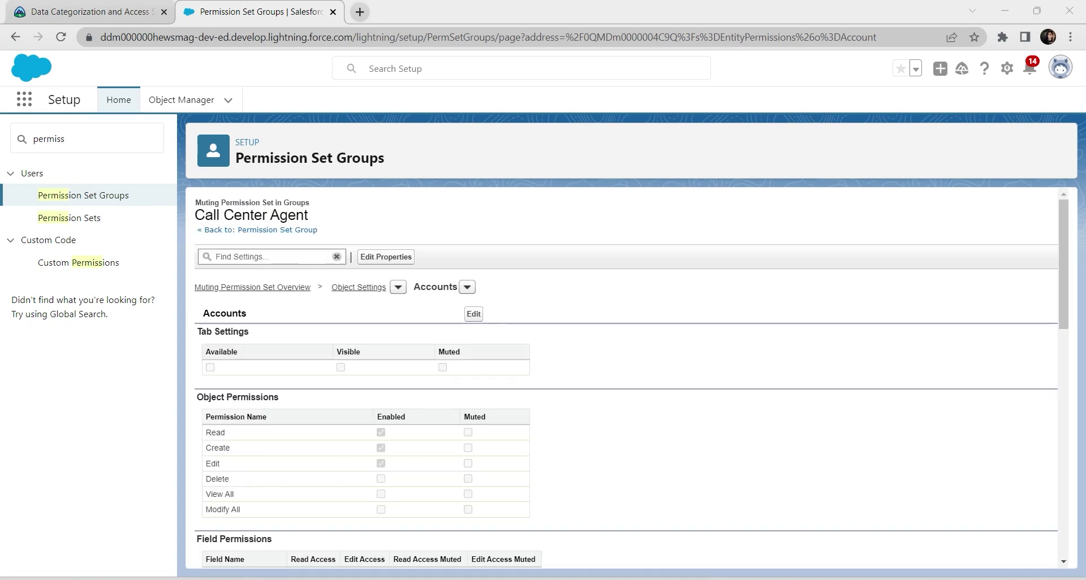
{"action": "left_click", "coordinate": [474, 313]}
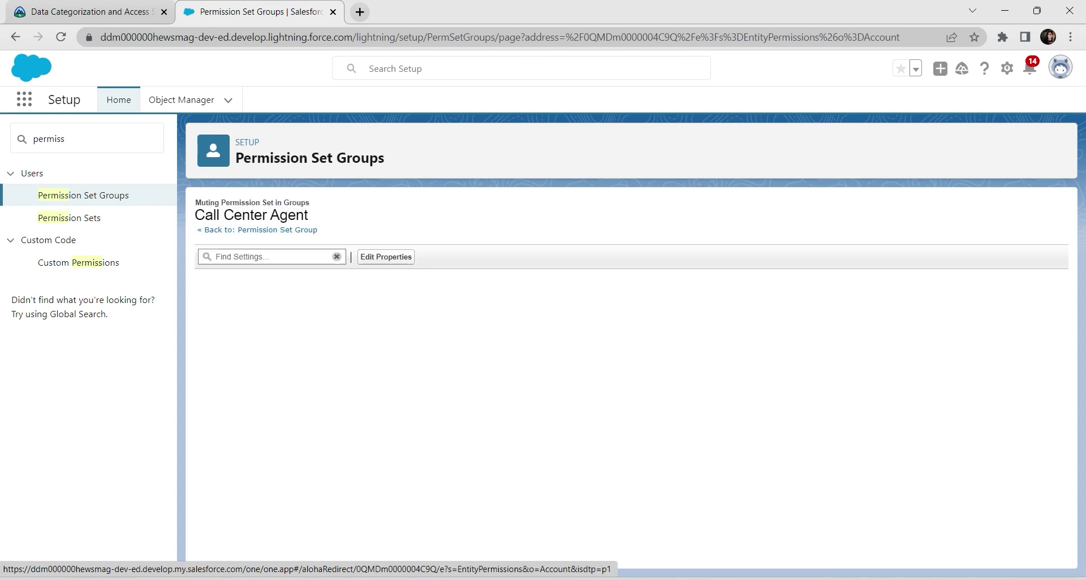
{"action": "scroll", "coordinate": [631, 373], "scroll_direction": "down", "scroll_amount": 10}
{"action": "scroll", "coordinate": [632, 373], "scroll_direction": "down", "scroll_amount": 5}
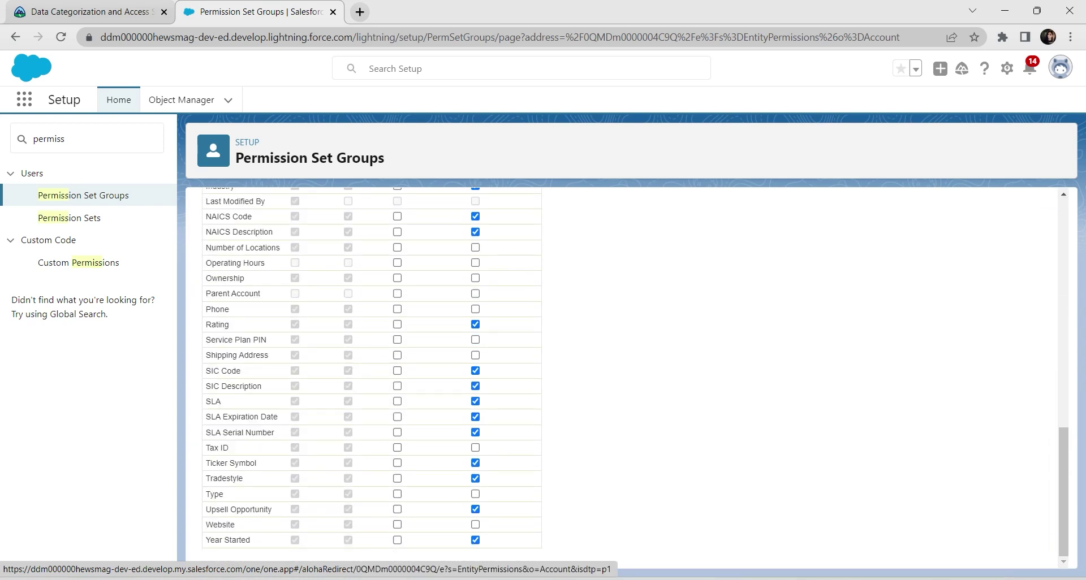
{"action": "left_click", "coordinate": [397, 448]}
{"action": "scroll", "coordinate": [631, 373], "scroll_direction": "up", "scroll_amount": 15}
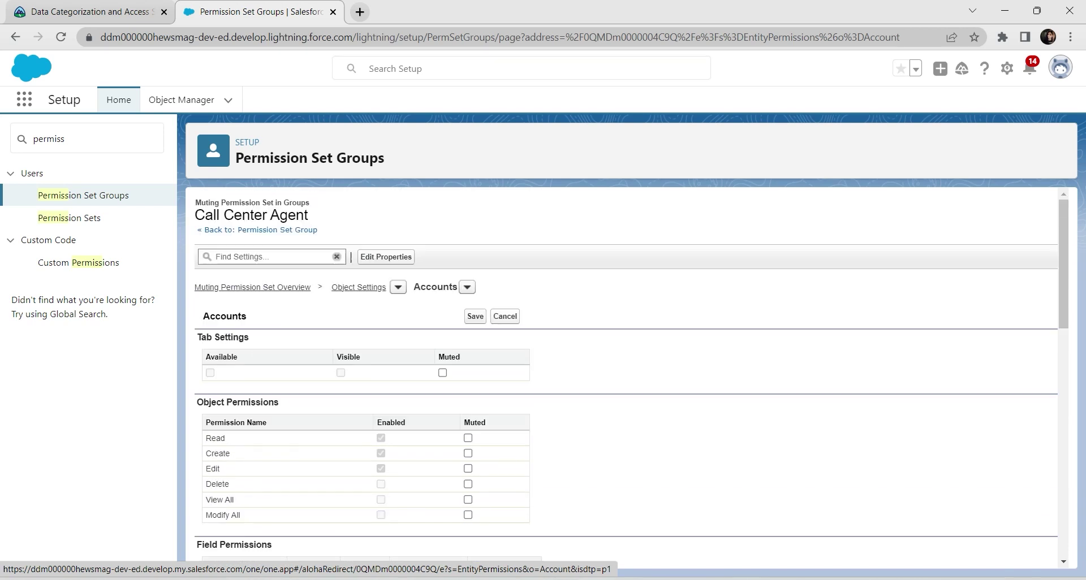
{"action": "left_click", "coordinate": [475, 316]}
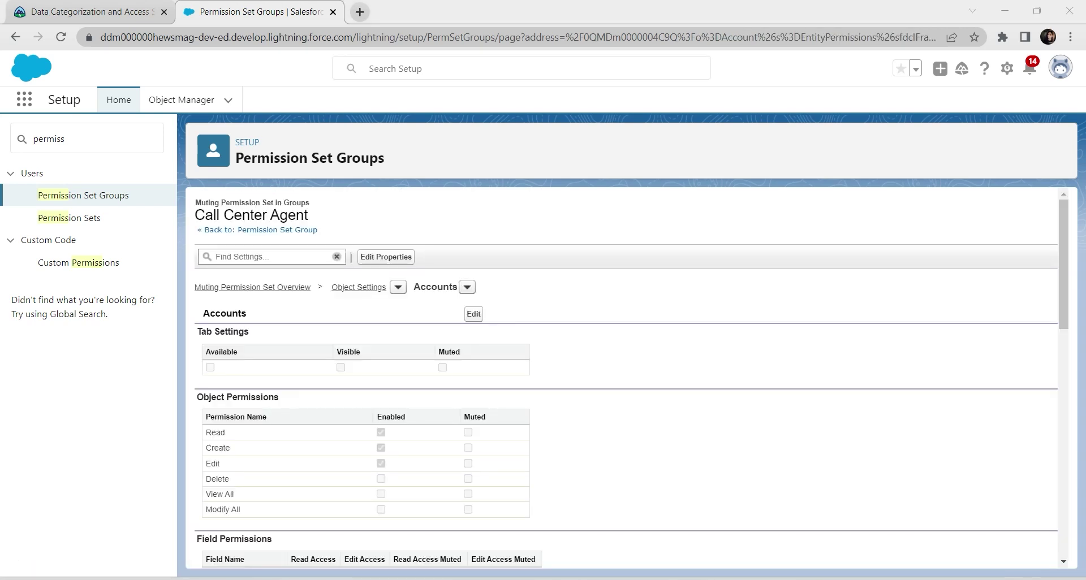
In Call Center Agent Muted's Contacts permissions, unmute read access to Birthdate, mute read access to Social Security Number, and save.
{"action": "left_click", "coordinate": [467, 288]}
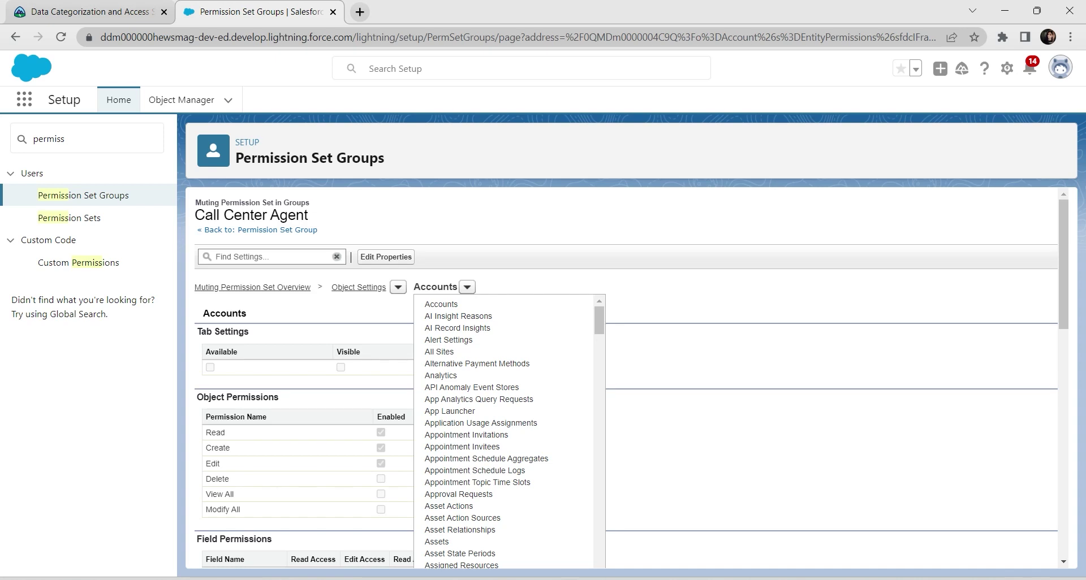
{"action": "scroll", "coordinate": [735, 396], "scroll_direction": "down", "scroll_amount": 5}
{"action": "scroll", "coordinate": [453, 249], "scroll_direction": "down", "scroll_amount": 5}
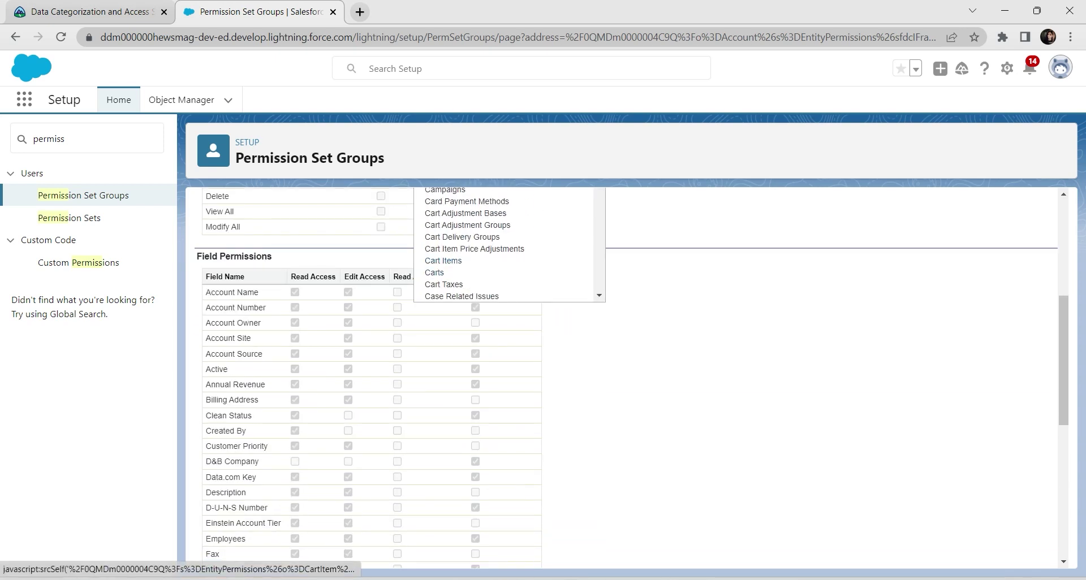
{"action": "scroll", "coordinate": [453, 248], "scroll_direction": "down", "scroll_amount": 10}
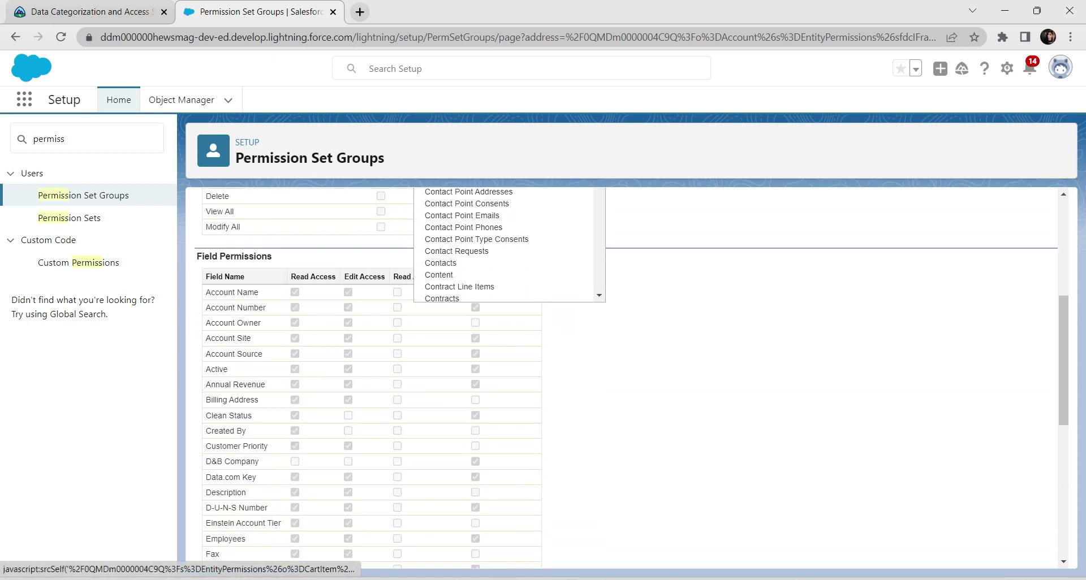
{"action": "left_click", "coordinate": [439, 263]}
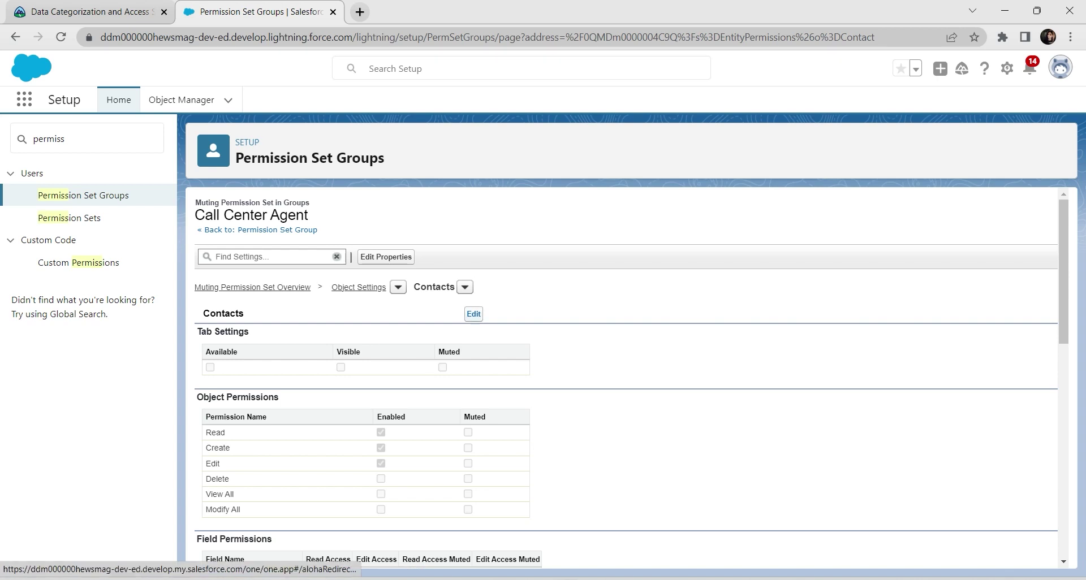
{"action": "left_click", "coordinate": [473, 314]}
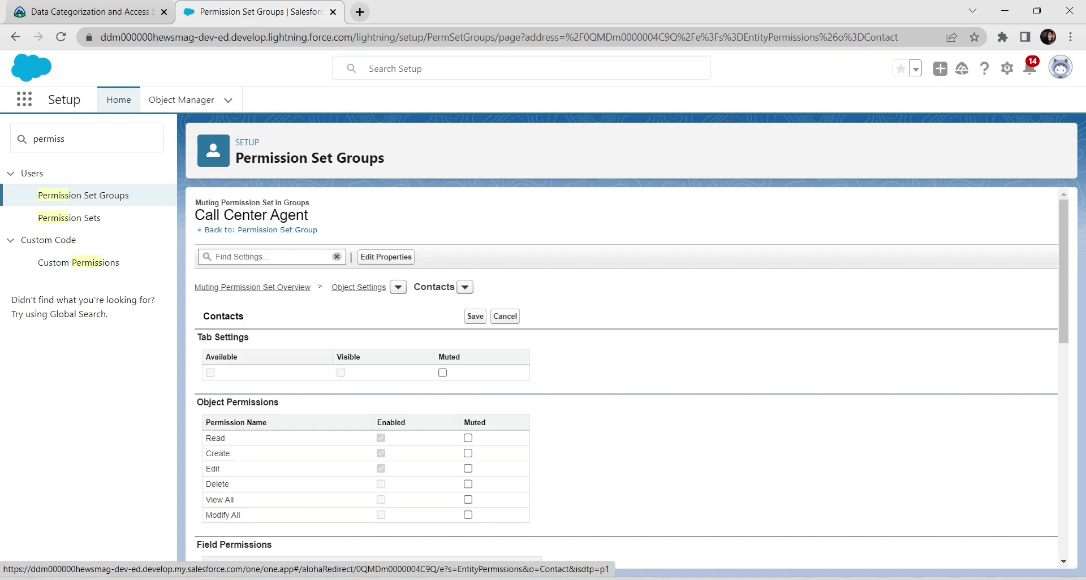
{"action": "scroll", "coordinate": [628, 373], "scroll_direction": "down", "scroll_amount": 5}
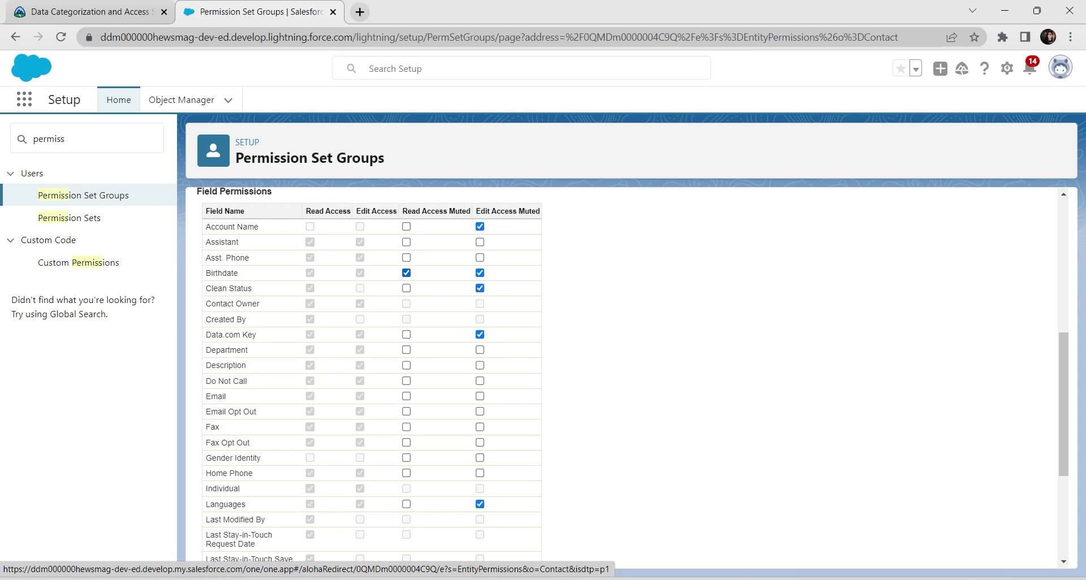
{"action": "left_click", "coordinate": [406, 273]}
{"action": "scroll", "coordinate": [406, 288], "scroll_direction": "down", "scroll_amount": 4}
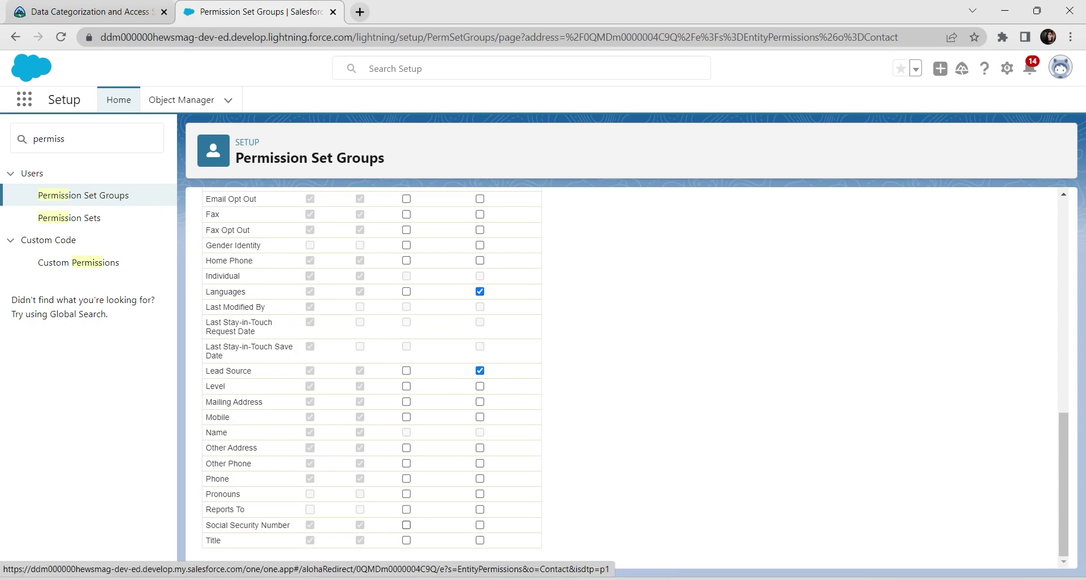
{"action": "left_click", "coordinate": [406, 525]}
{"action": "scroll", "coordinate": [628, 373], "scroll_direction": "up", "scroll_amount": 10}
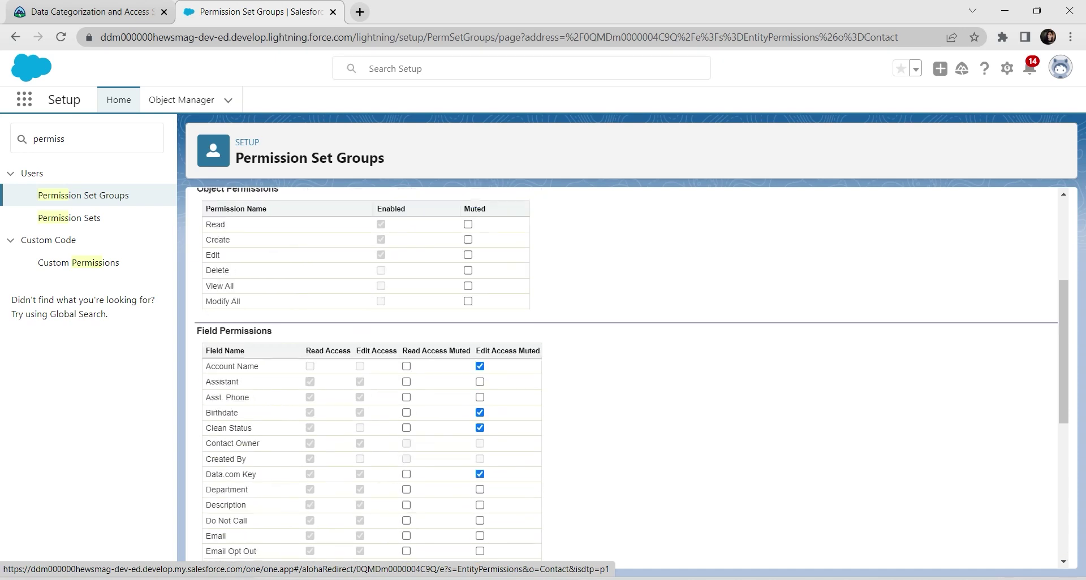
{"action": "left_click", "coordinate": [475, 316]}
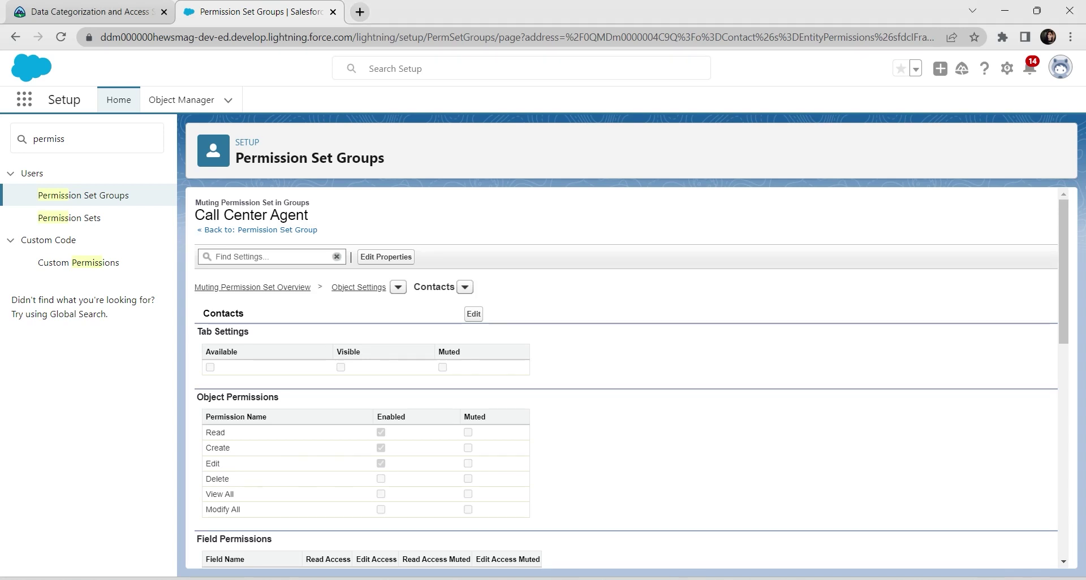
Mute read access to the Closed Lost Reason field in Call Center Agent Muted's Opportunities permissions and save.
{"action": "left_click", "coordinate": [464, 287]}
{"action": "scroll", "coordinate": [453, 376], "scroll_direction": "down", "scroll_amount": 10}
{"action": "scroll", "coordinate": [503, 430], "scroll_direction": "down", "scroll_amount": 15}
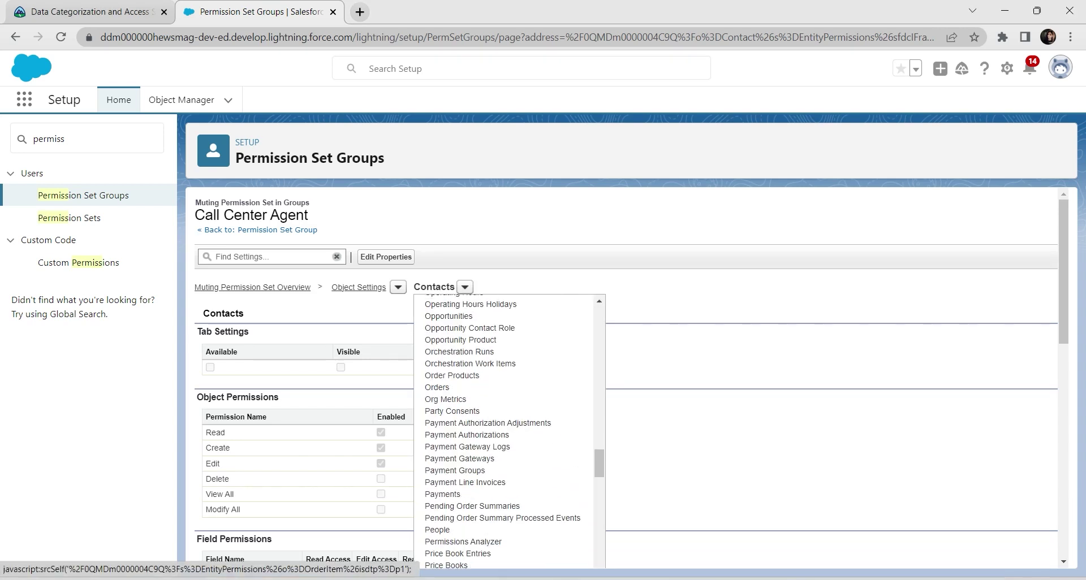
{"action": "left_click", "coordinate": [448, 317]}
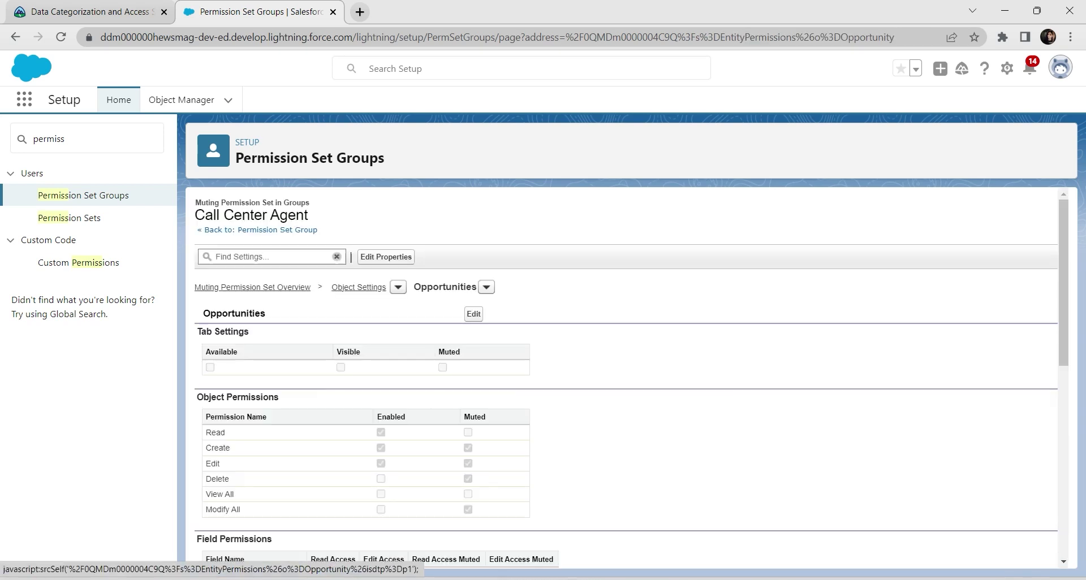
{"action": "left_click", "coordinate": [474, 314]}
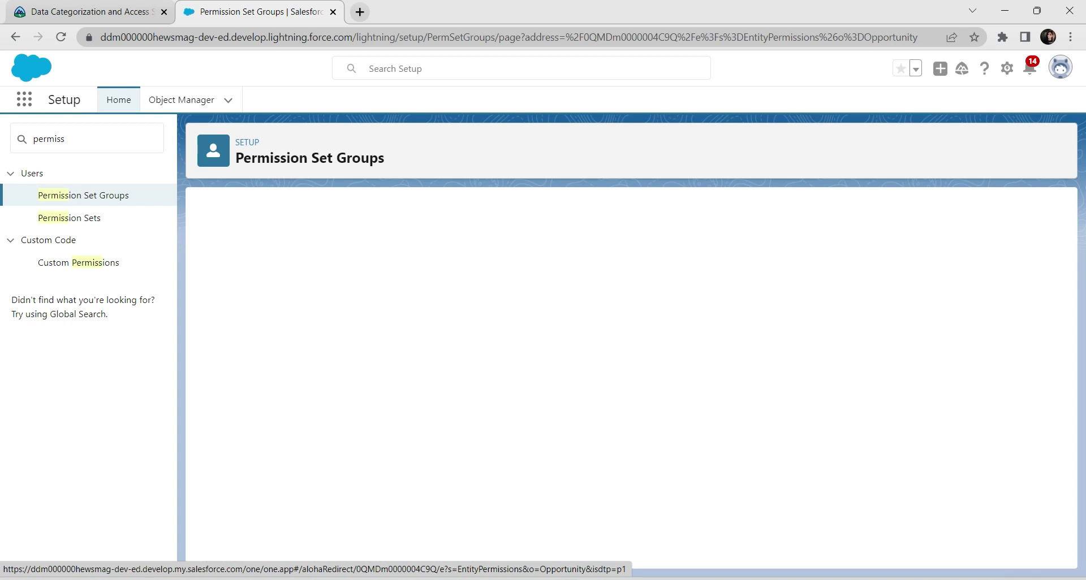
{"action": "scroll", "coordinate": [404, 370], "scroll_direction": "down", "scroll_amount": 6}
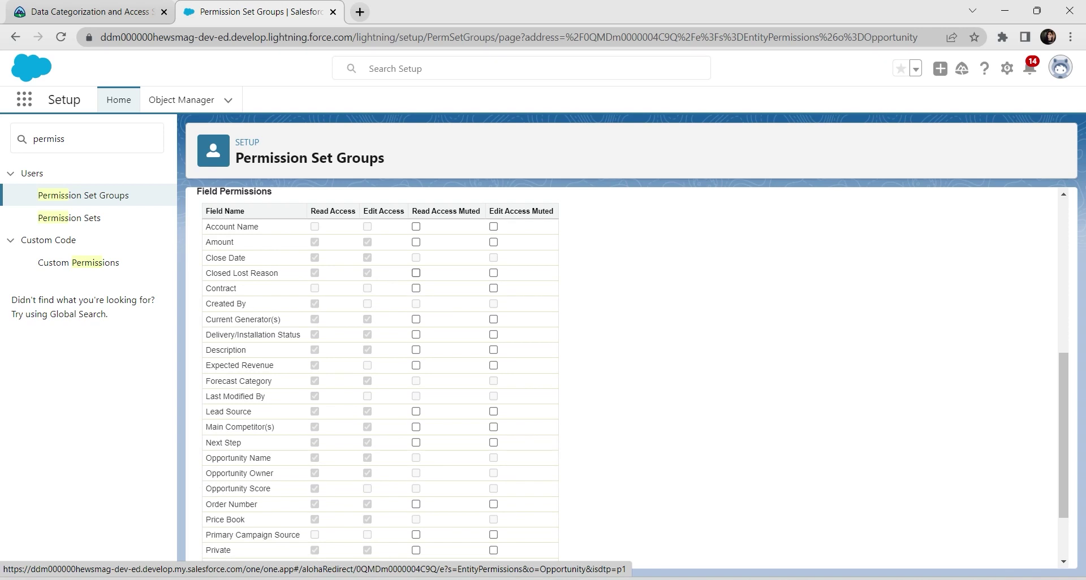
{"action": "left_click", "coordinate": [416, 273]}
{"action": "scroll", "coordinate": [622, 373], "scroll_direction": "up", "scroll_amount": 6}
{"action": "left_click", "coordinate": [475, 316]}
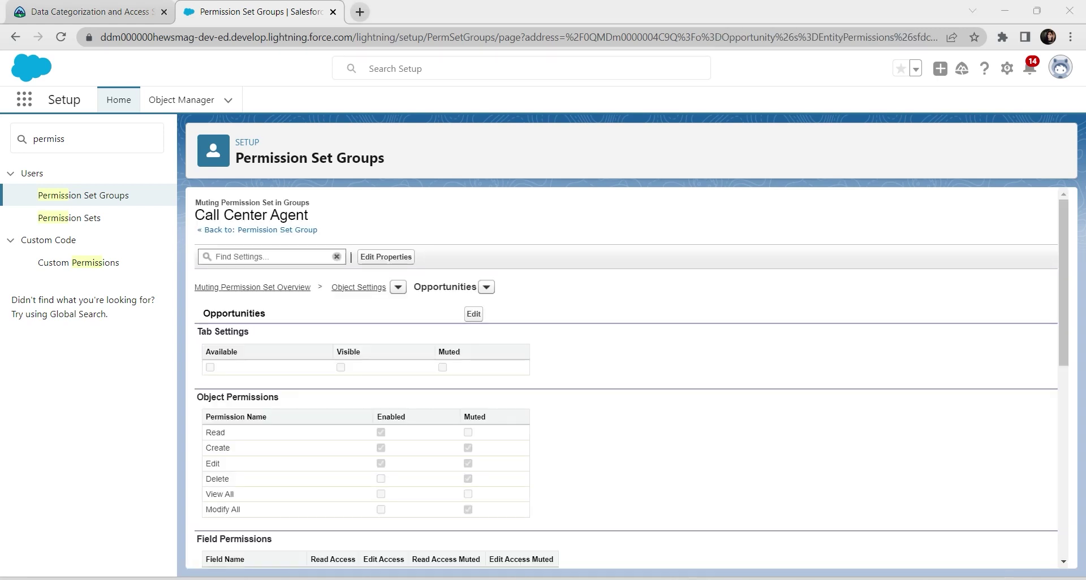
Mute edit access to the Serial Number field in Call Center Agent Muted's Assets permissions and save.
{"action": "left_click", "coordinate": [486, 287]}
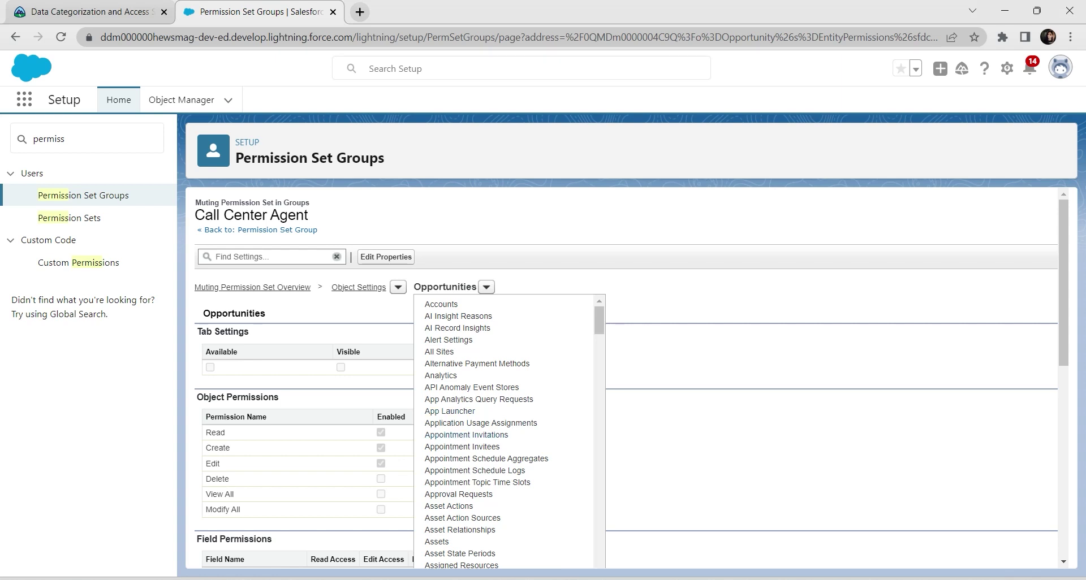
{"action": "left_click", "coordinate": [437, 542]}
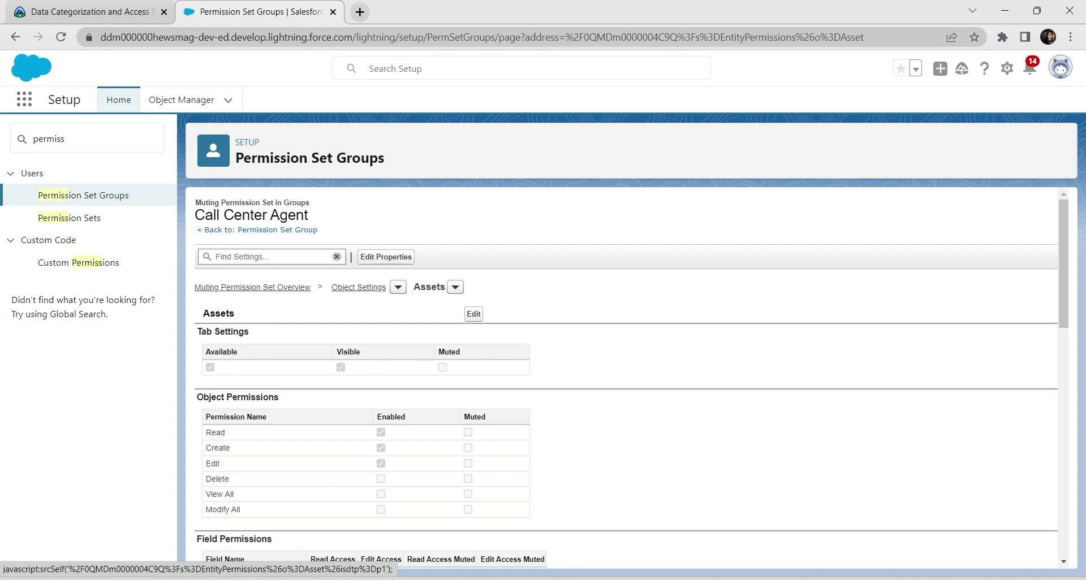
{"action": "left_click", "coordinate": [474, 314]}
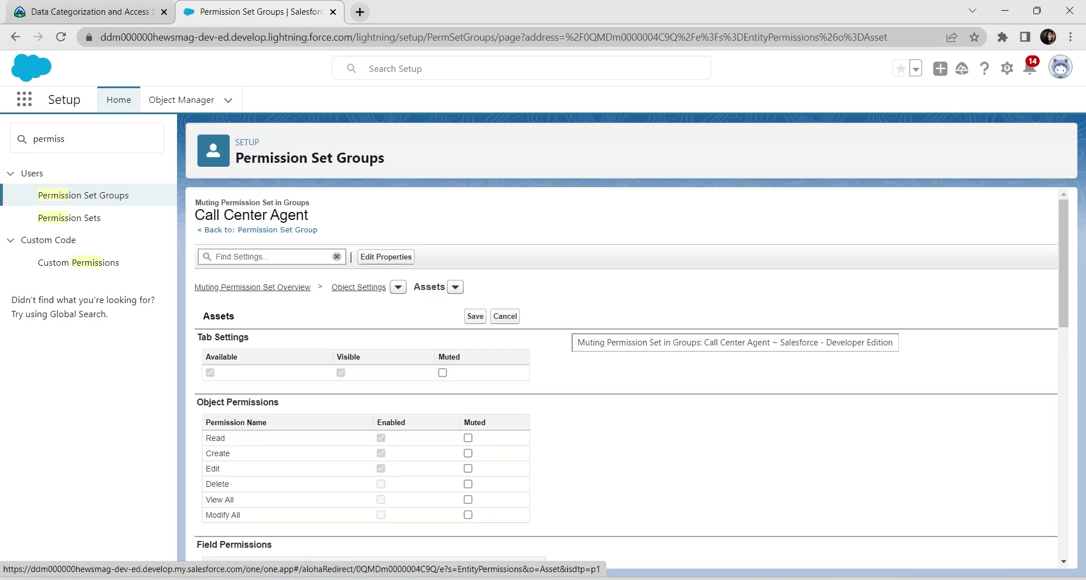
{"action": "scroll", "coordinate": [623, 374], "scroll_direction": "down", "scroll_amount": 15}
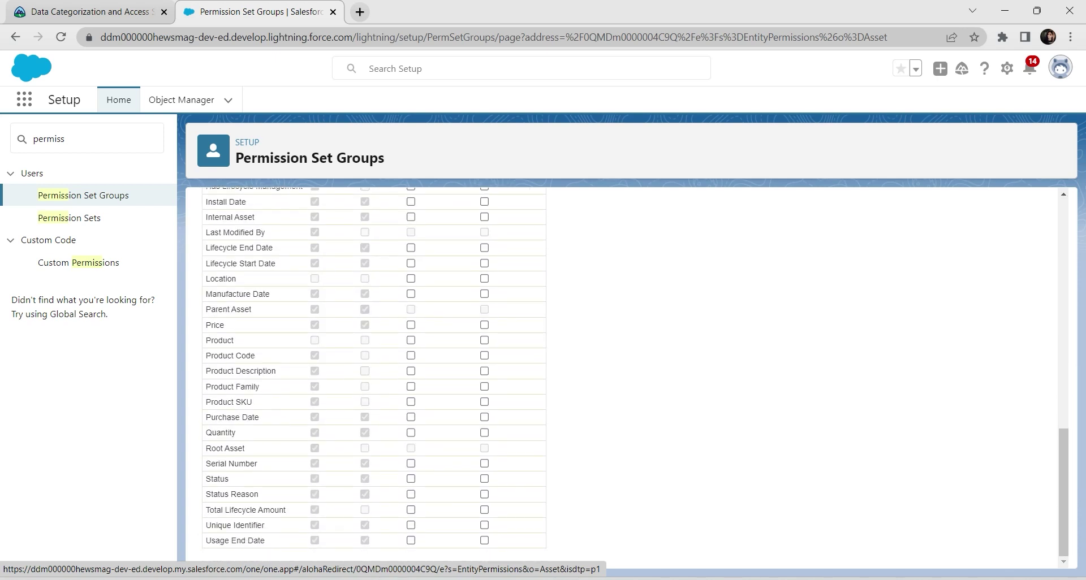
{"action": "left_click", "coordinate": [485, 464]}
{"action": "scroll", "coordinate": [623, 374], "scroll_direction": "up", "scroll_amount": 15}
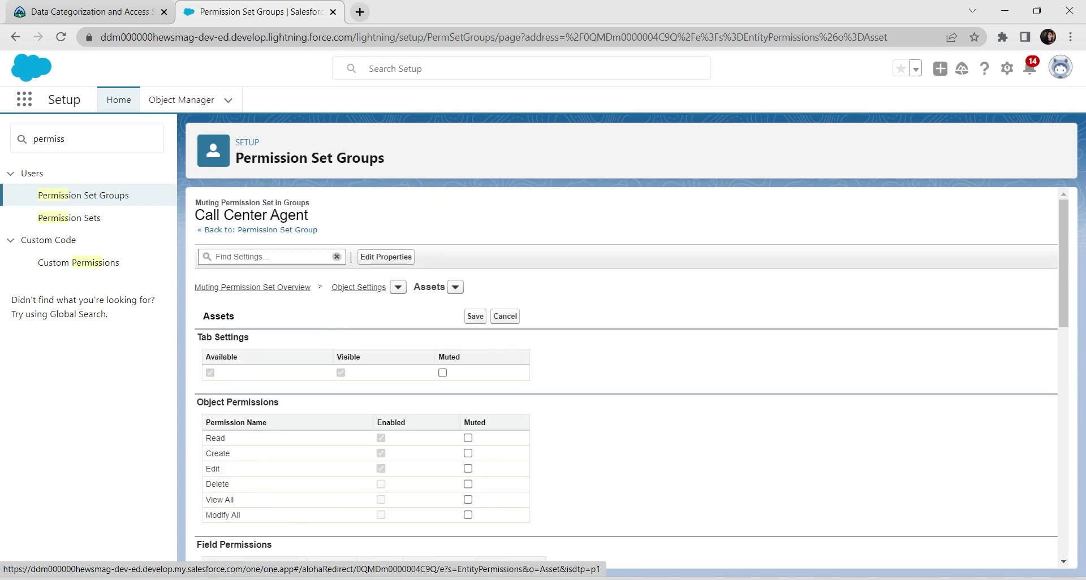
{"action": "left_click", "coordinate": [476, 316]}
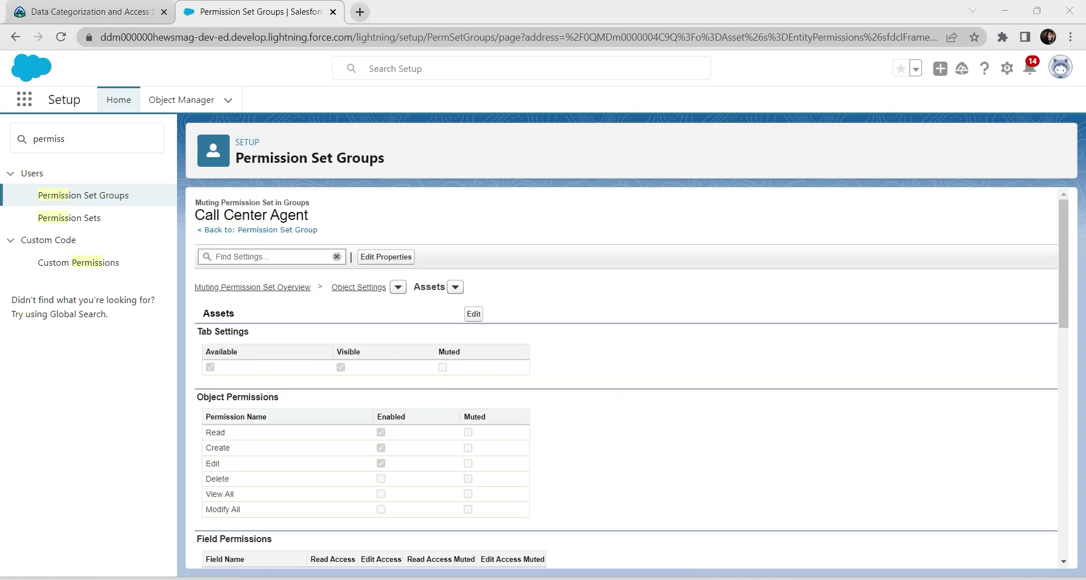
Switch to the Trailhead superbadge page and check the Configure Field Access challenge.
{"action": "left_click", "coordinate": [90, 12]}
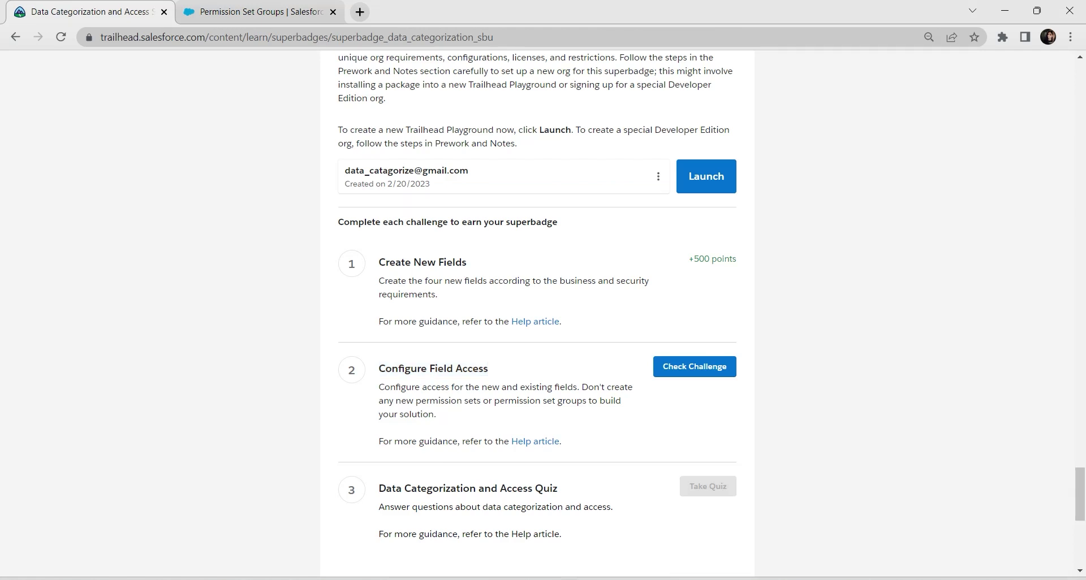
{"action": "left_click", "coordinate": [695, 367]}
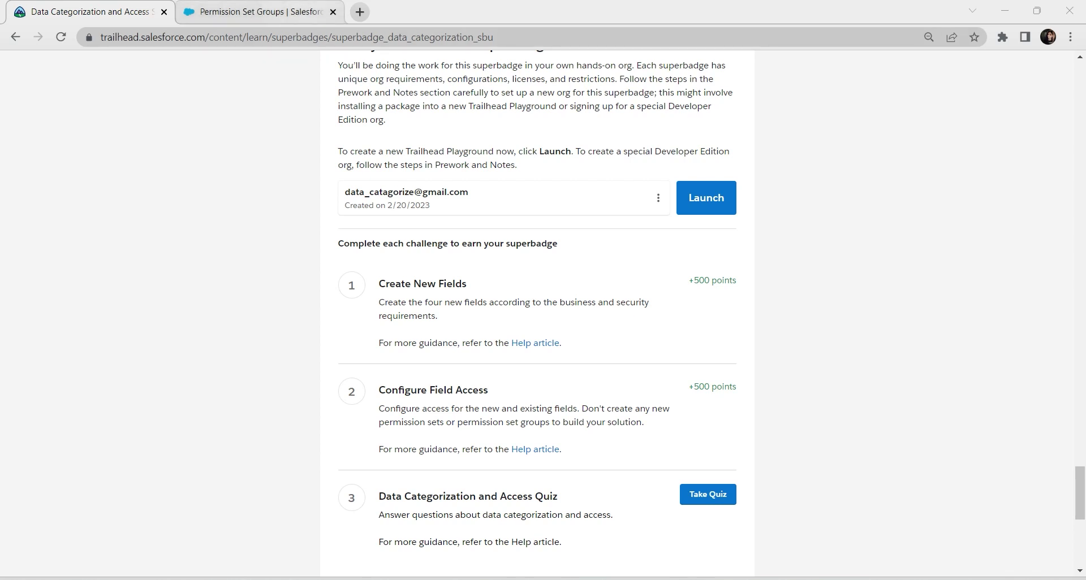
Return to Salesforce Setup, review the Serial Number field's muting in the Account Executive muting permission set's Assets permissions, and save.
{"action": "left_click", "coordinate": [254, 11]}
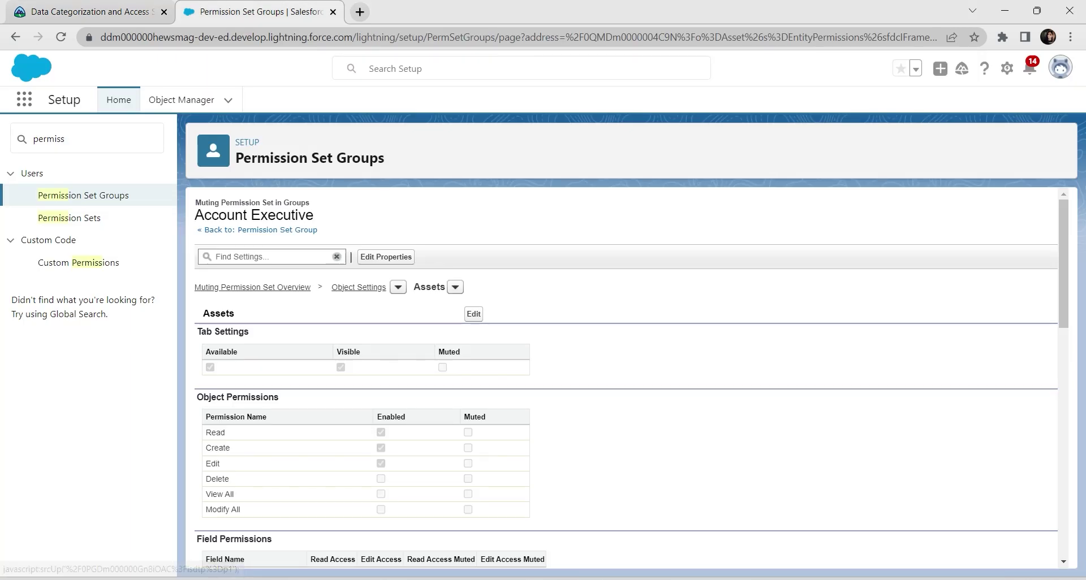
{"action": "left_click_drag", "start_coordinate": [314, 216], "coordinate": [195, 201]}
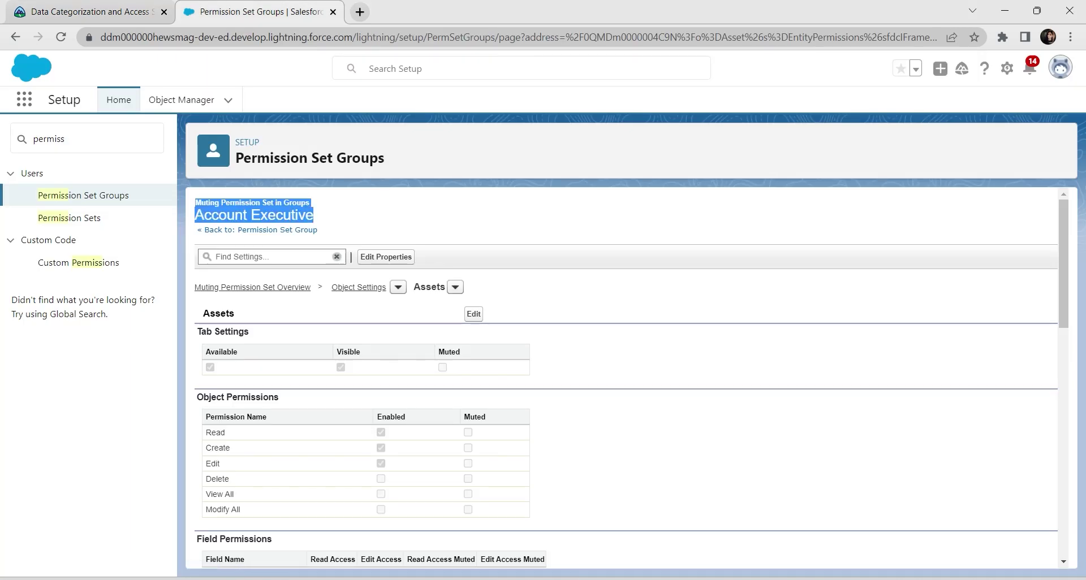
{"action": "left_click", "coordinate": [474, 314]}
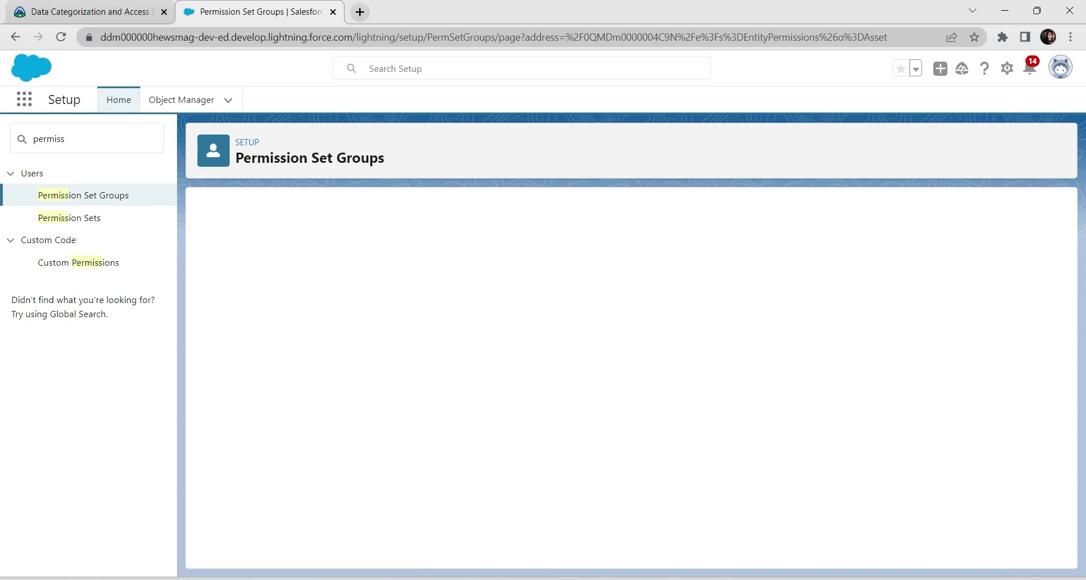
{"action": "scroll", "coordinate": [623, 374], "scroll_direction": "down", "scroll_amount": 15}
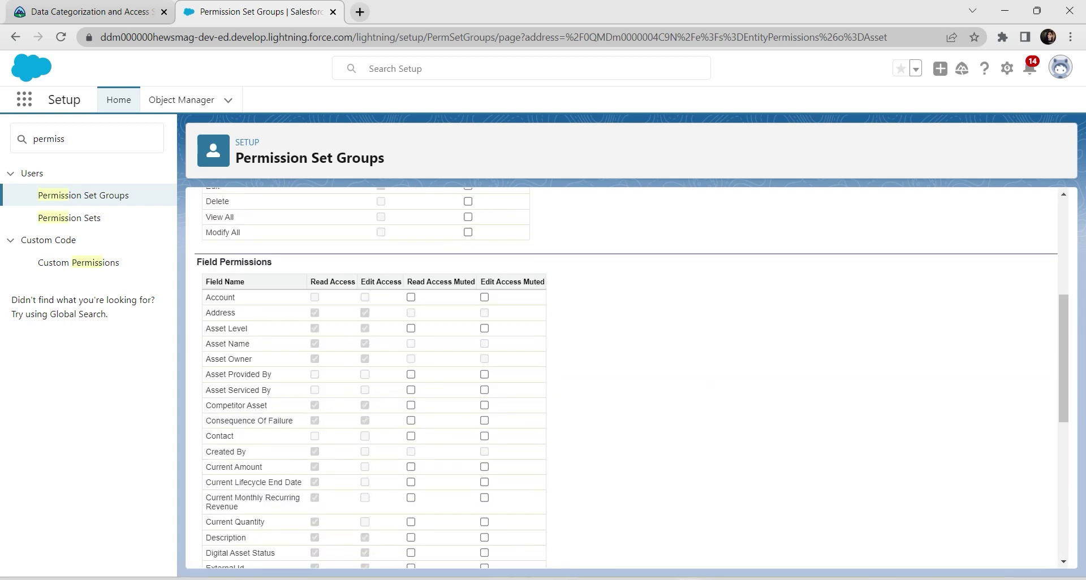
{"action": "scroll", "coordinate": [374, 374], "scroll_direction": "down", "scroll_amount": 1}
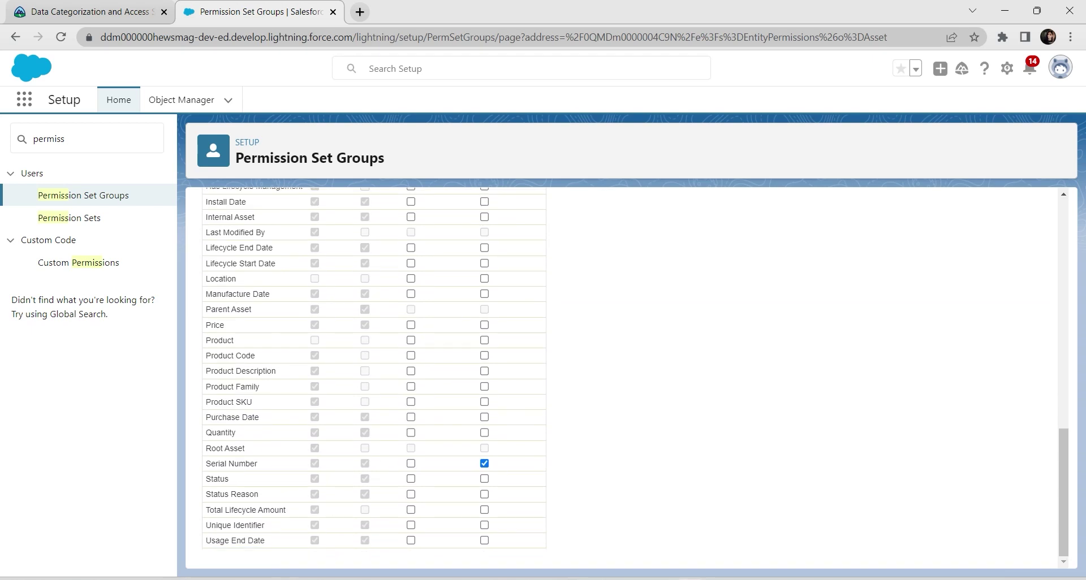
{"action": "scroll", "coordinate": [374, 373], "scroll_direction": "up", "scroll_amount": 13}
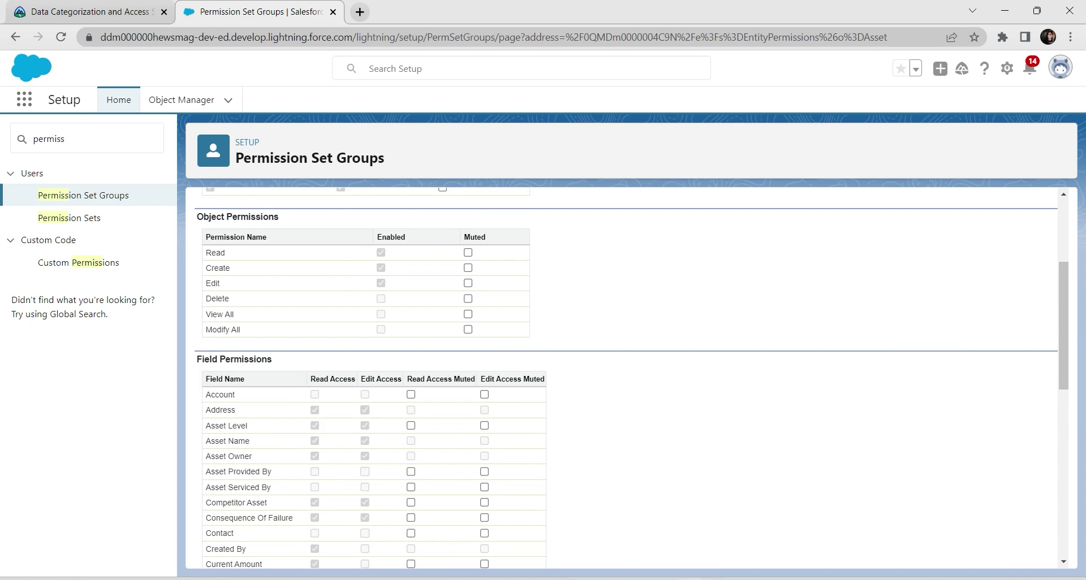
{"action": "scroll", "coordinate": [622, 379], "scroll_direction": "down", "scroll_amount": 12}
{"action": "scroll", "coordinate": [622, 379], "scroll_direction": "up", "scroll_amount": 16}
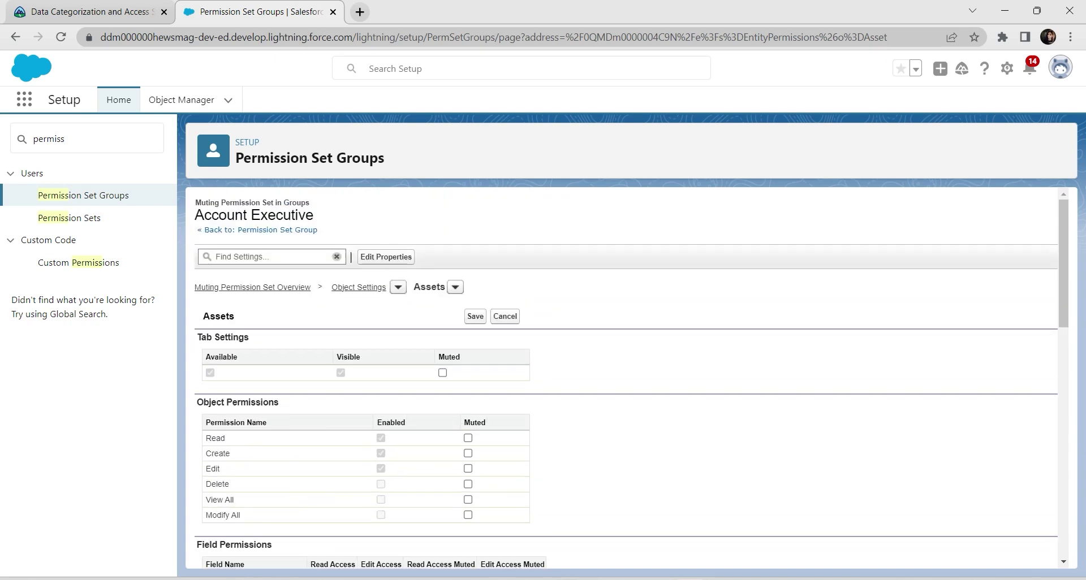
{"action": "left_click", "coordinate": [474, 316]}
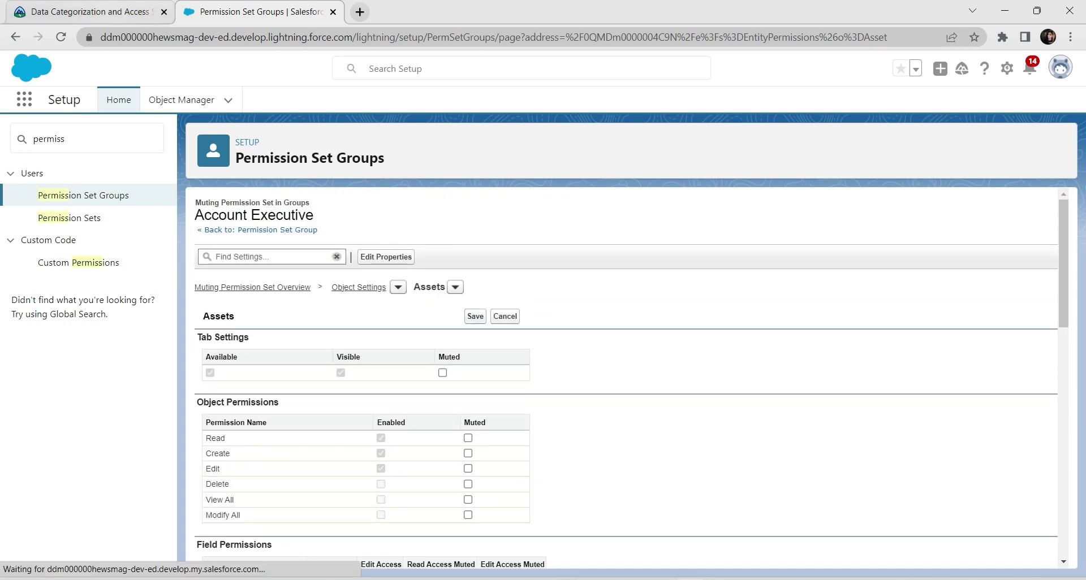
Switch to the Trailhead superbadge page, open the Data Categorization and Access Quiz, and look over its questions.
{"action": "key", "text": "ctrl+Tab"}
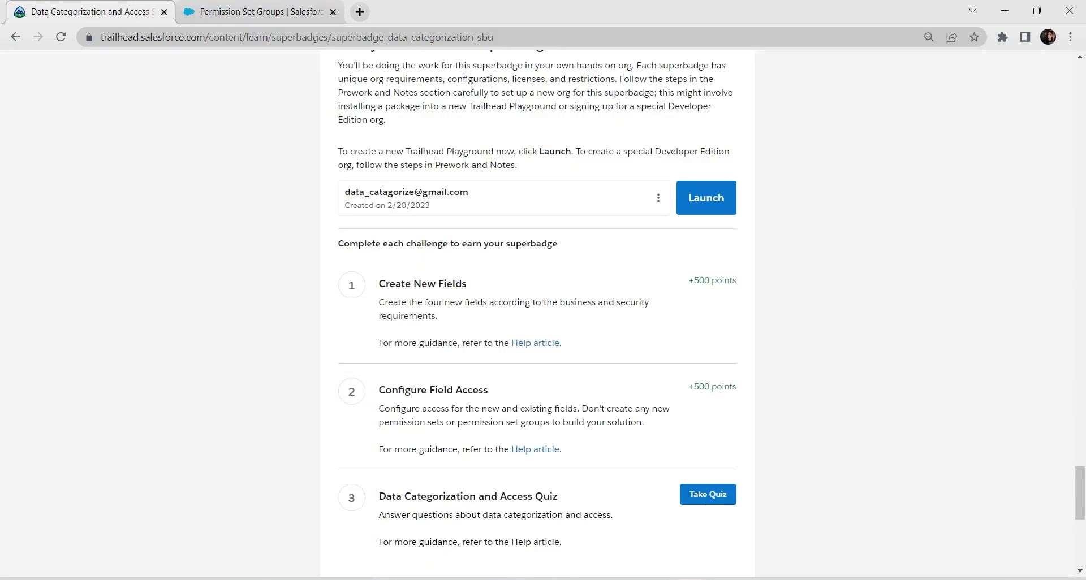
{"action": "left_click_drag", "start_coordinate": [490, 390], "coordinate": [562, 449]}
{"action": "left_click", "coordinate": [561, 449]}
{"action": "left_click", "coordinate": [708, 495]}
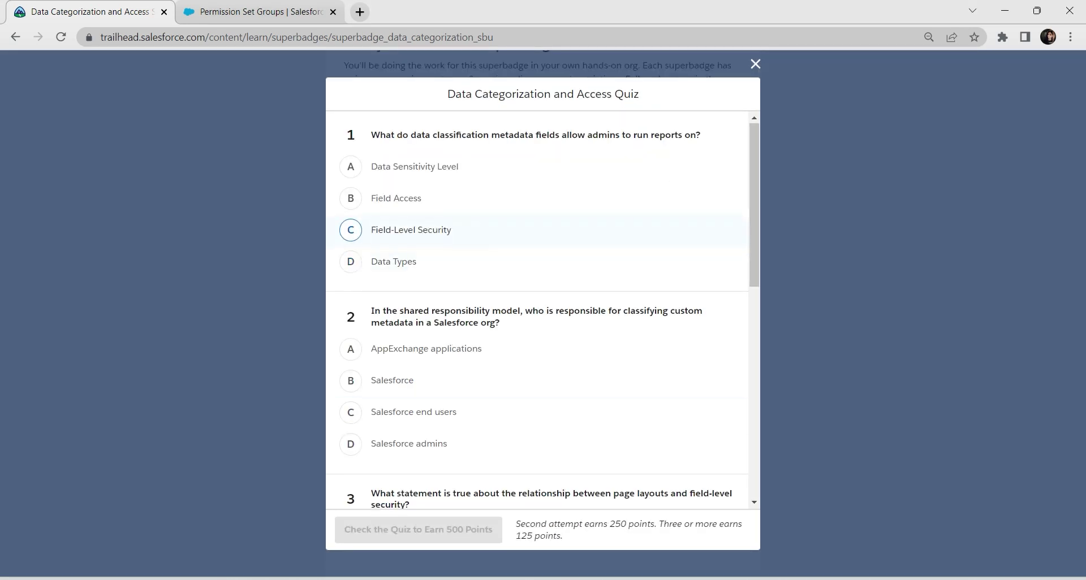
{"action": "scroll", "coordinate": [538, 339], "scroll_direction": "down", "scroll_amount": 4}
{"action": "scroll", "coordinate": [538, 425], "scroll_direction": "up", "scroll_amount": 4}
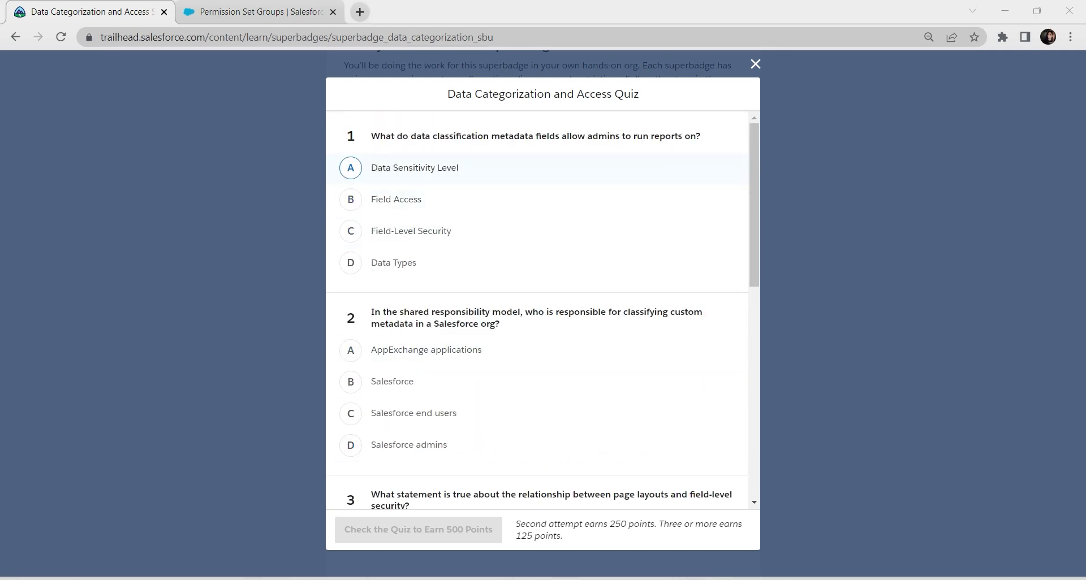
Answer quiz question 1 with Data Sensitivity Level, question 2 with Salesforce admins, and question 3 with the most restrictive field access setting always applying.
{"action": "left_click", "coordinate": [350, 167]}
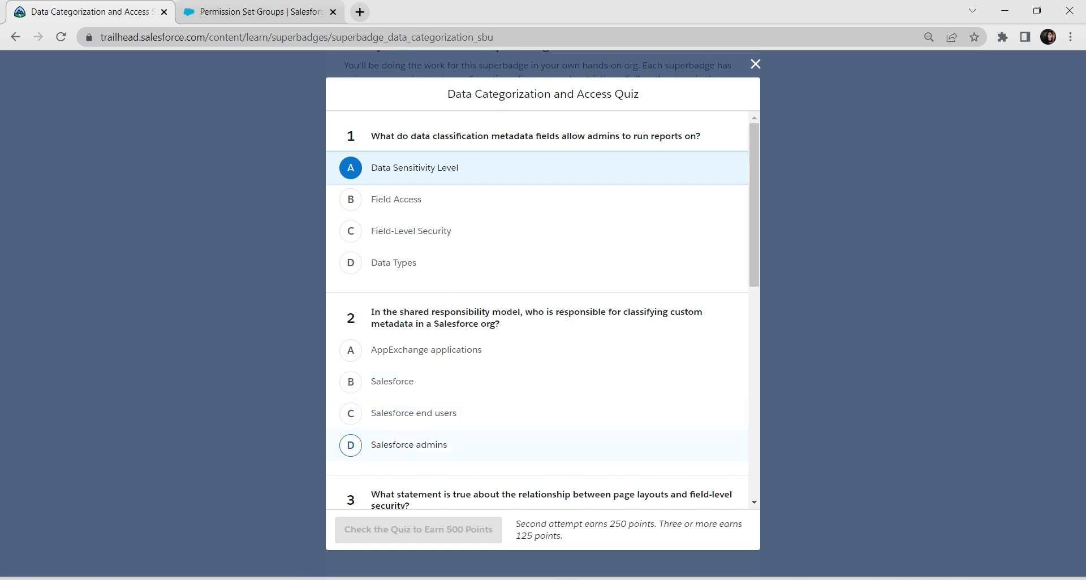
{"action": "left_click", "coordinate": [409, 445]}
{"action": "scroll", "coordinate": [537, 310], "scroll_direction": "down", "scroll_amount": 2}
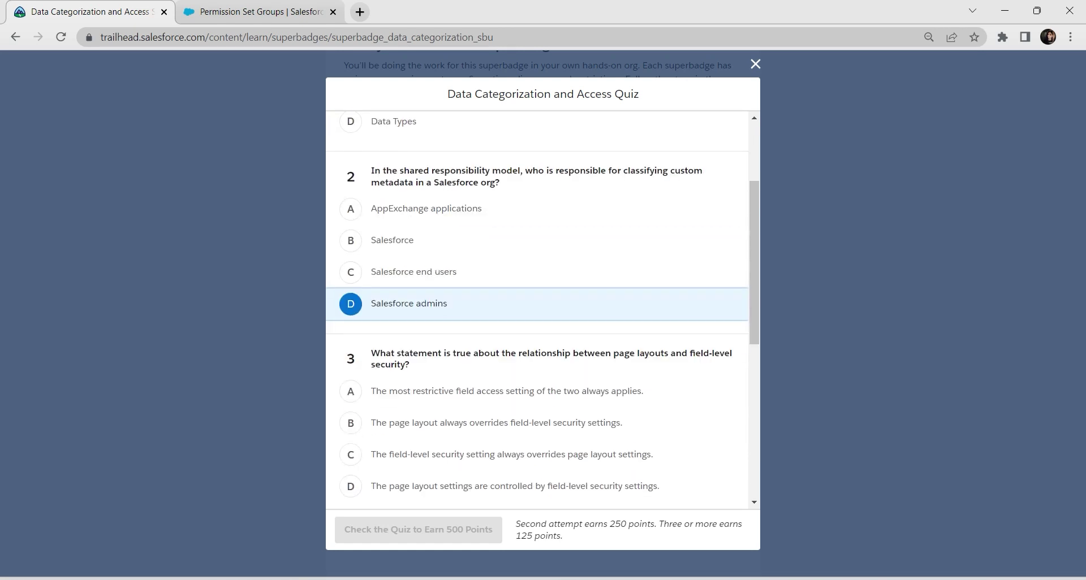
{"action": "left_click", "coordinate": [507, 391]}
Answer question 4 with Custom Text Fields and question 5 with muting a permission granted in a specific permission set group, and submit the quiz.
{"action": "scroll", "coordinate": [543, 310], "scroll_direction": "down", "scroll_amount": 5}
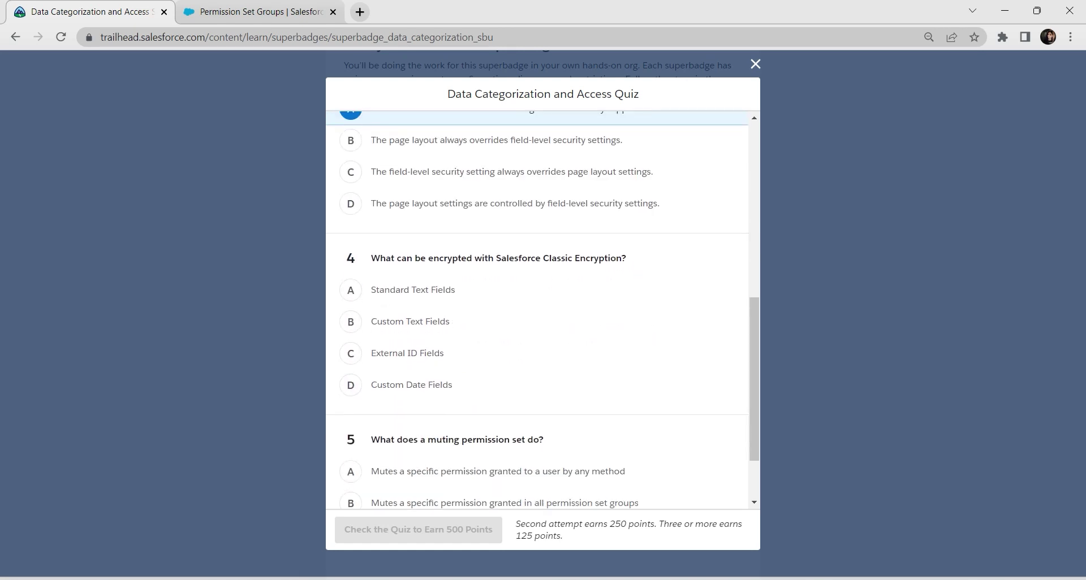
{"action": "left_click", "coordinate": [351, 322]}
{"action": "scroll", "coordinate": [543, 310], "scroll_direction": "down", "scroll_amount": 2}
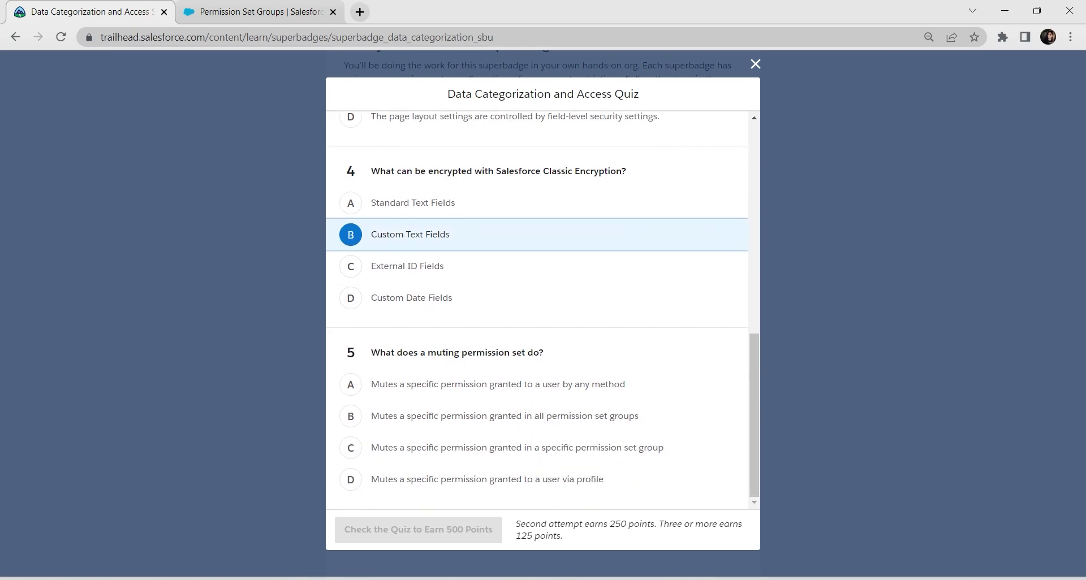
{"action": "left_click", "coordinate": [351, 448]}
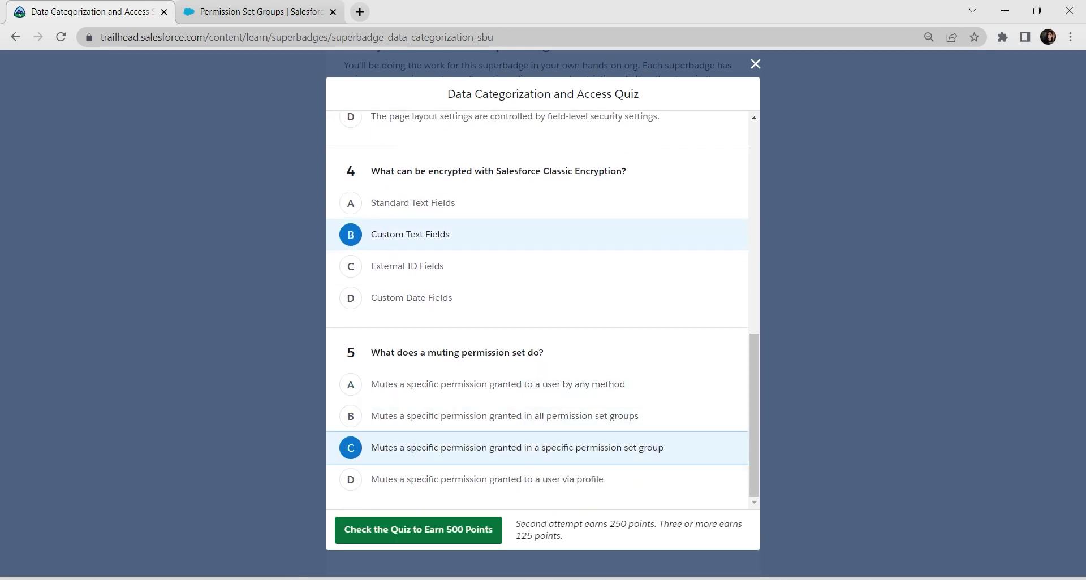
{"action": "left_click", "coordinate": [418, 530]}
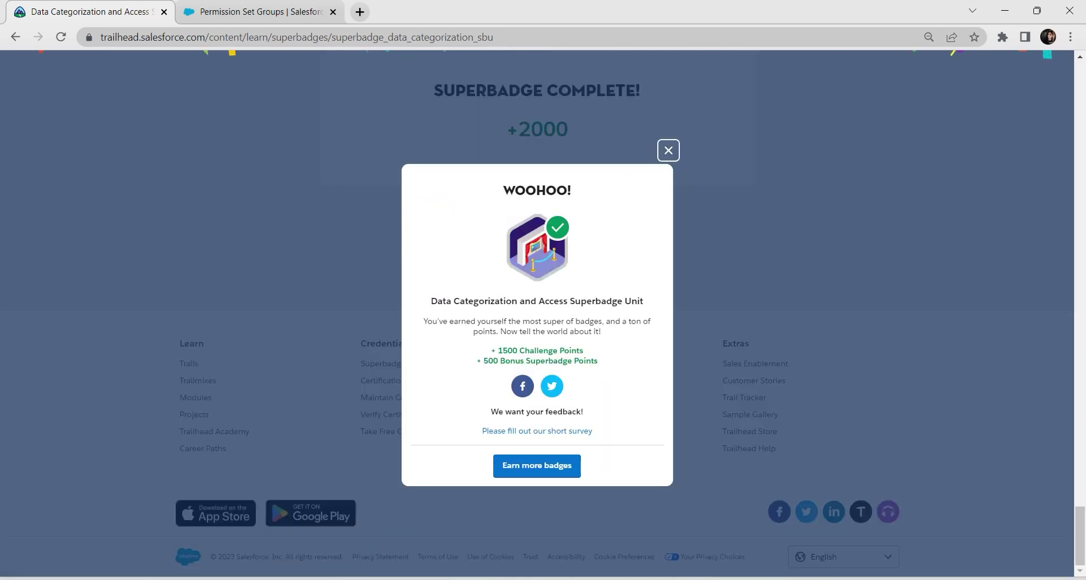